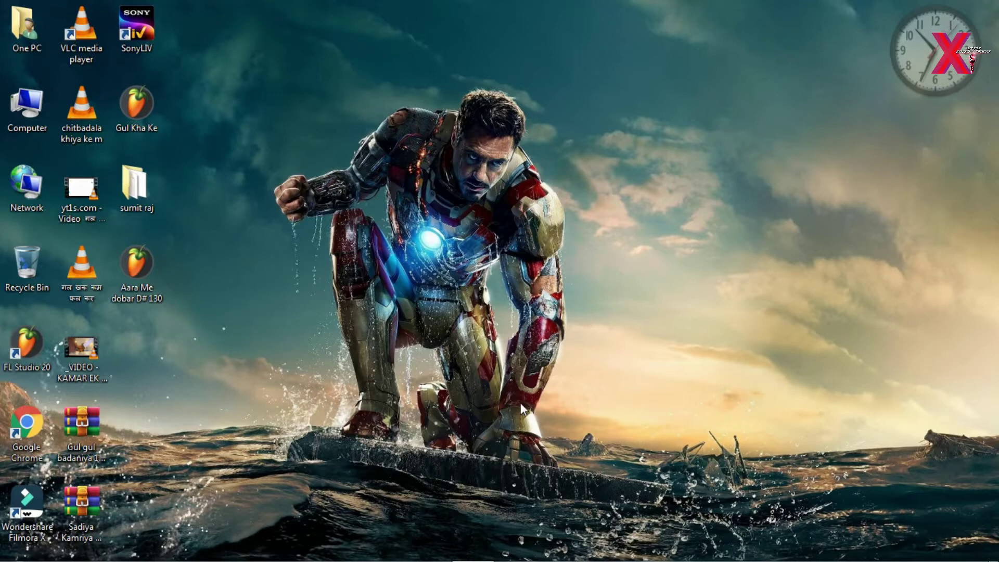
Switch to FL Studio and open the Kicks folder inside the Drums pack in the browser
click(486, 551)
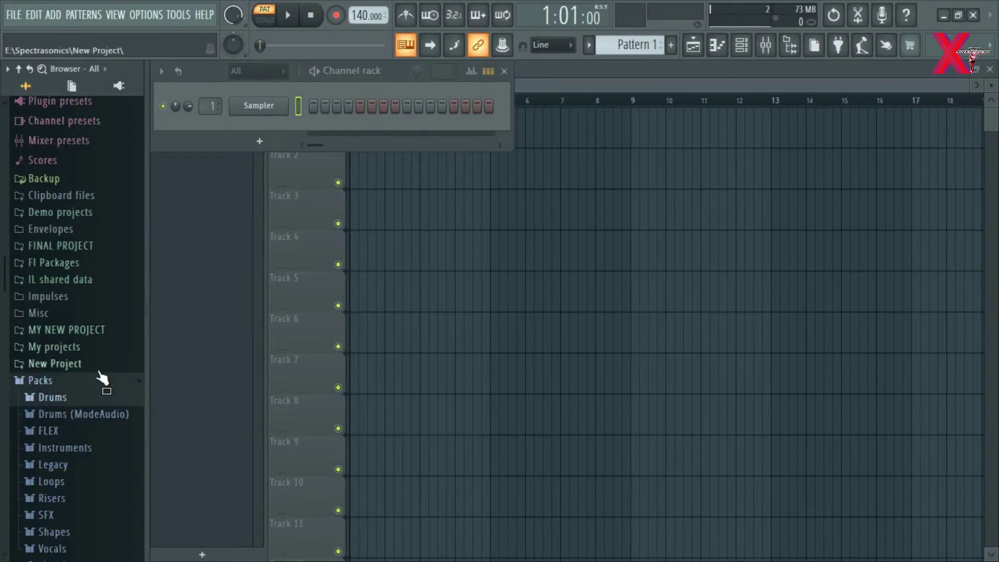
scroll(100, 372, down, 3)
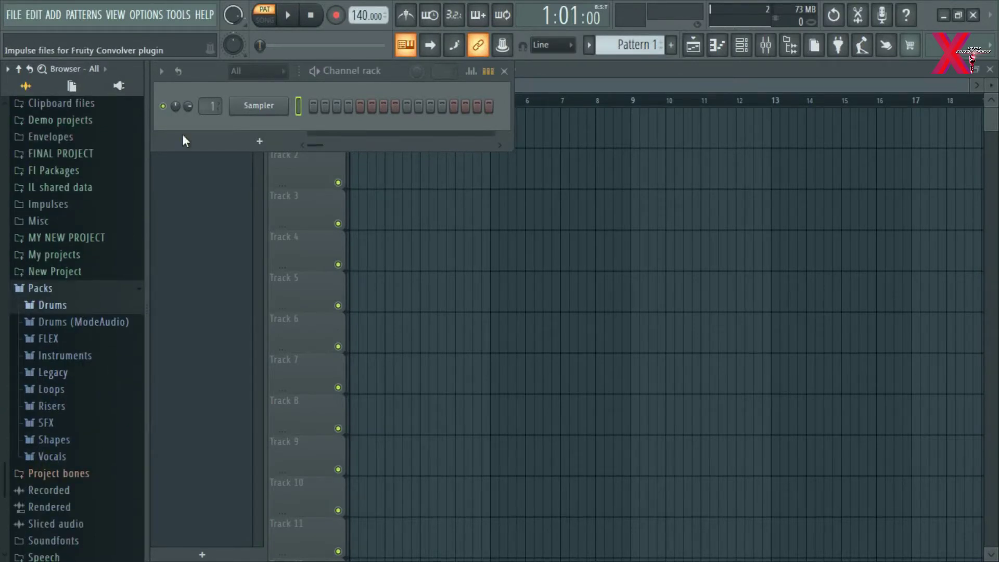
click(52, 306)
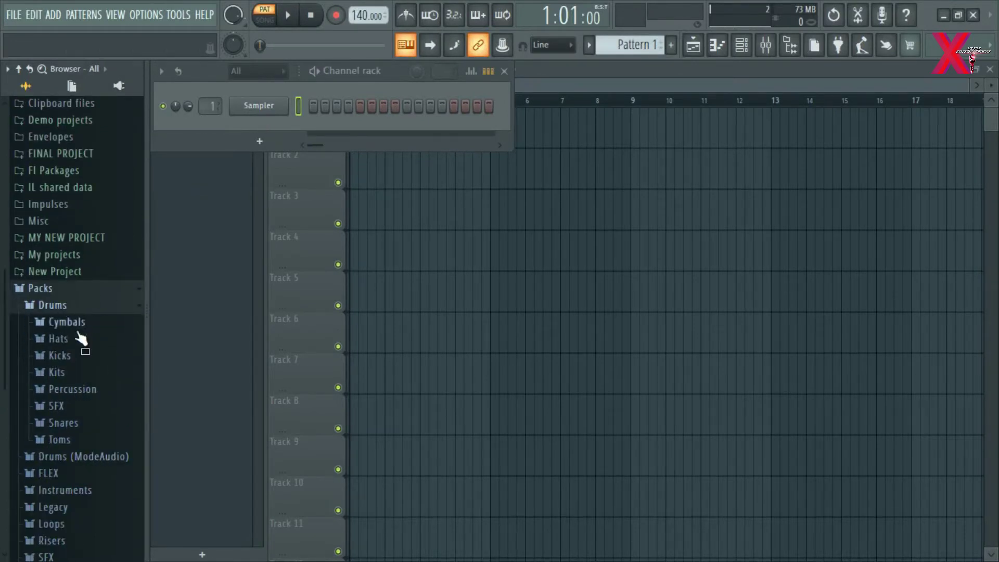
click(71, 356)
scroll(86, 343, down, 6)
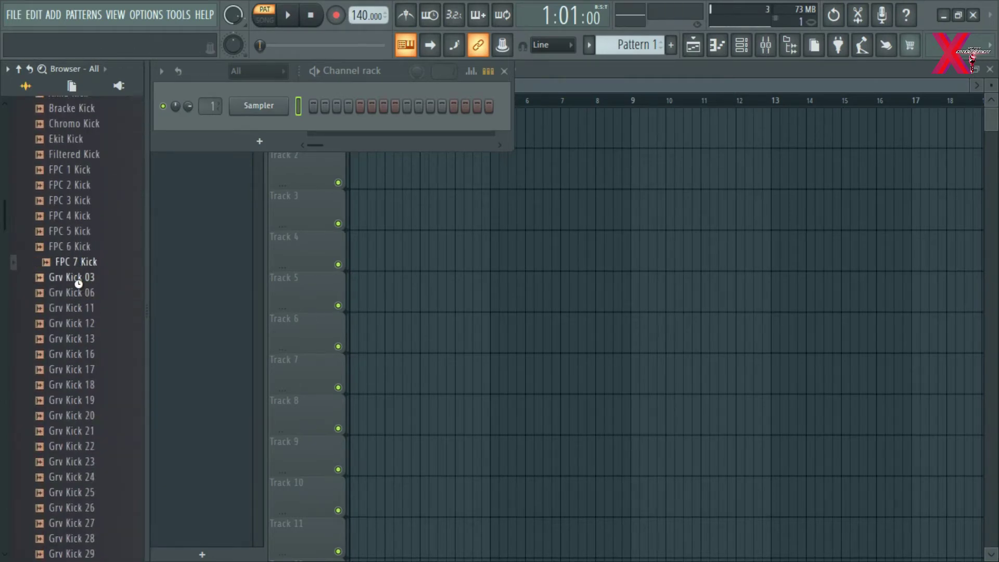
Audition the Grv Kick 03, 11 and 12 samples and open Grv Kick 12 in a new channel
click(78, 281)
click(88, 309)
click(75, 324)
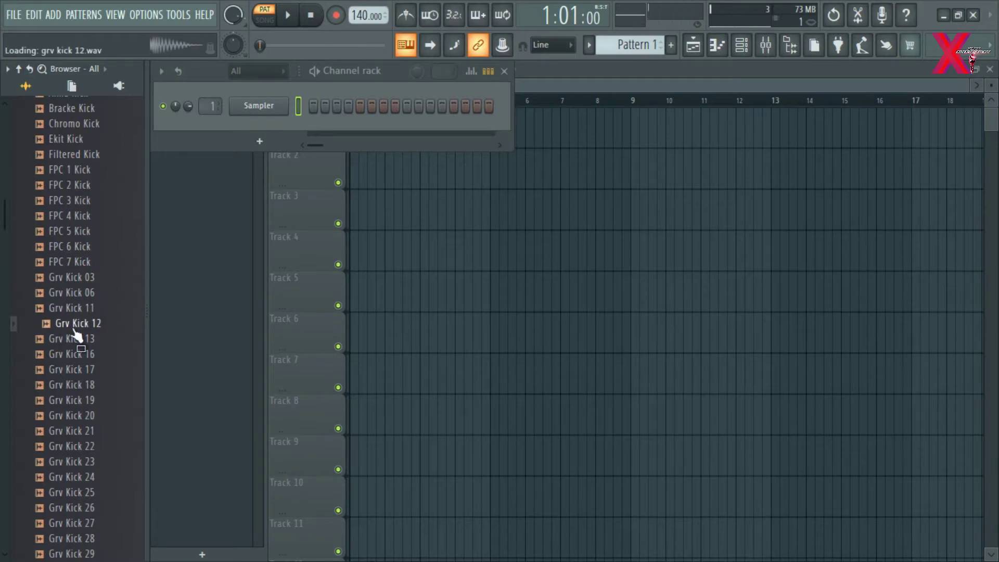
right_click(83, 325)
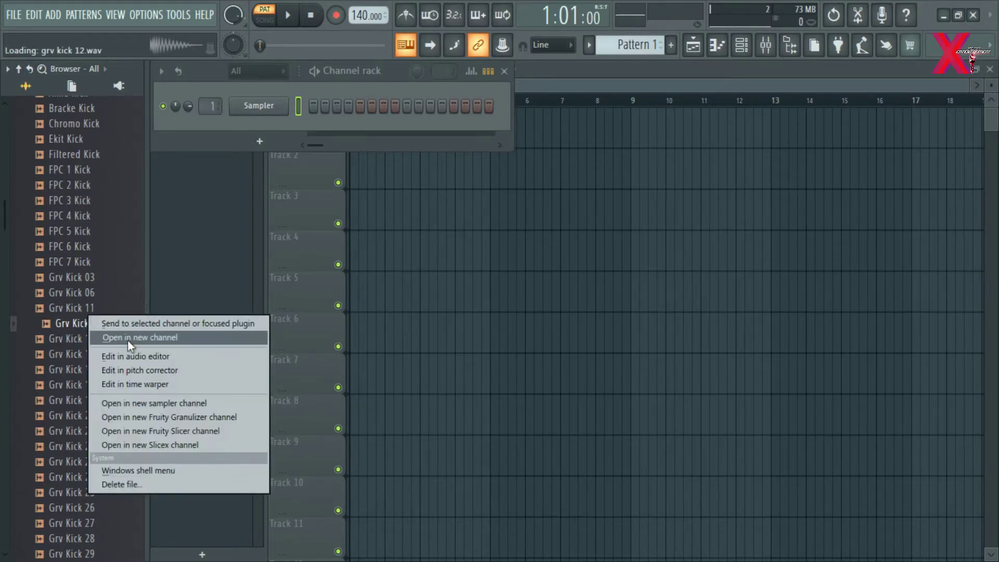
click(127, 338)
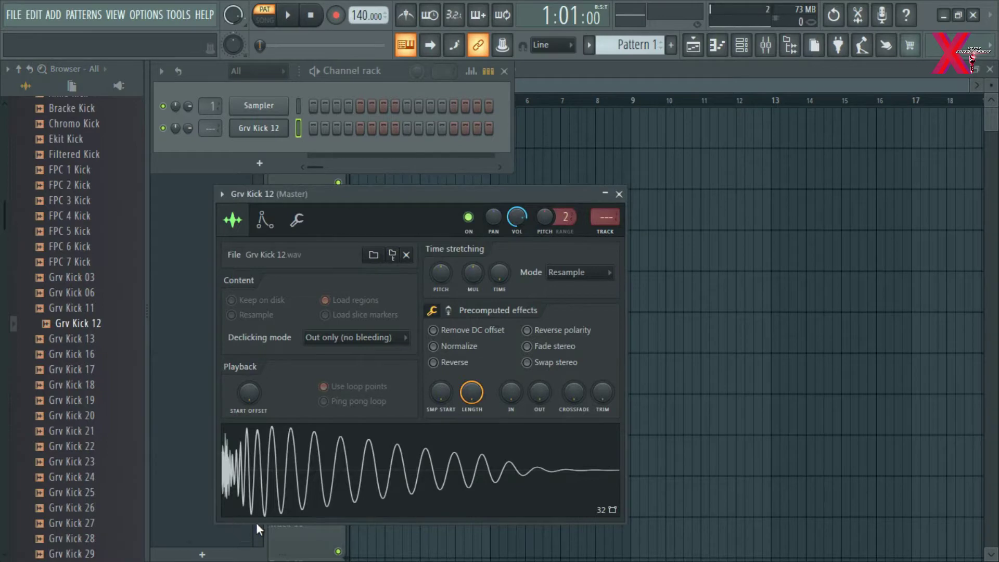
Raise the Windows speaker volume and return to the channel rack
key(super)
click(924, 549)
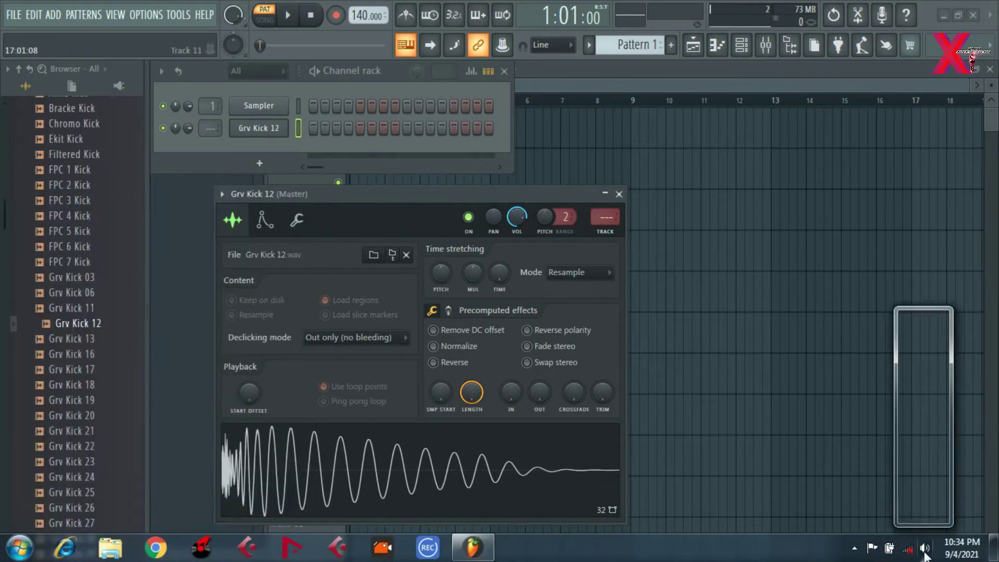
scroll(921, 355, up, 3)
scroll(921, 354, up, 10)
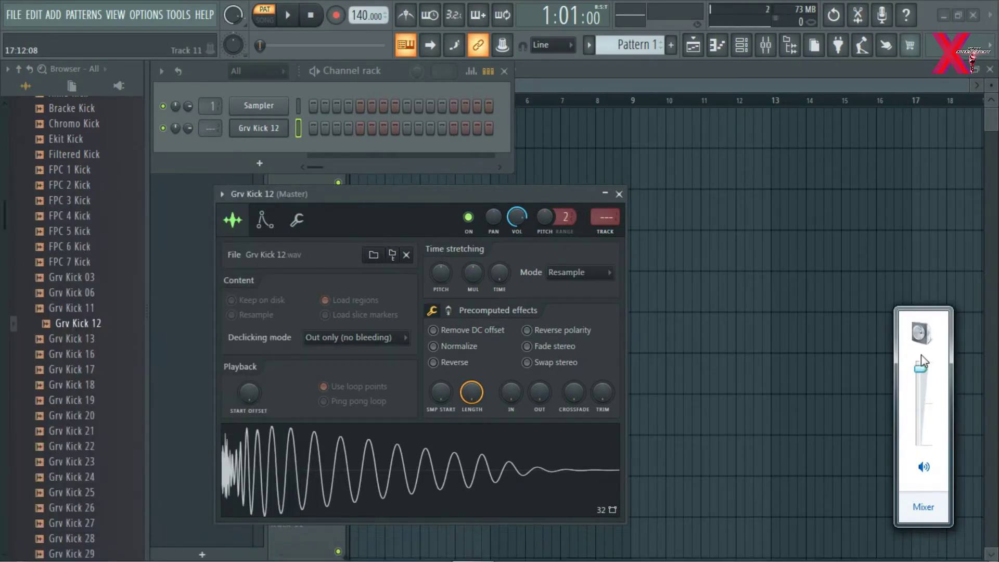
click(348, 82)
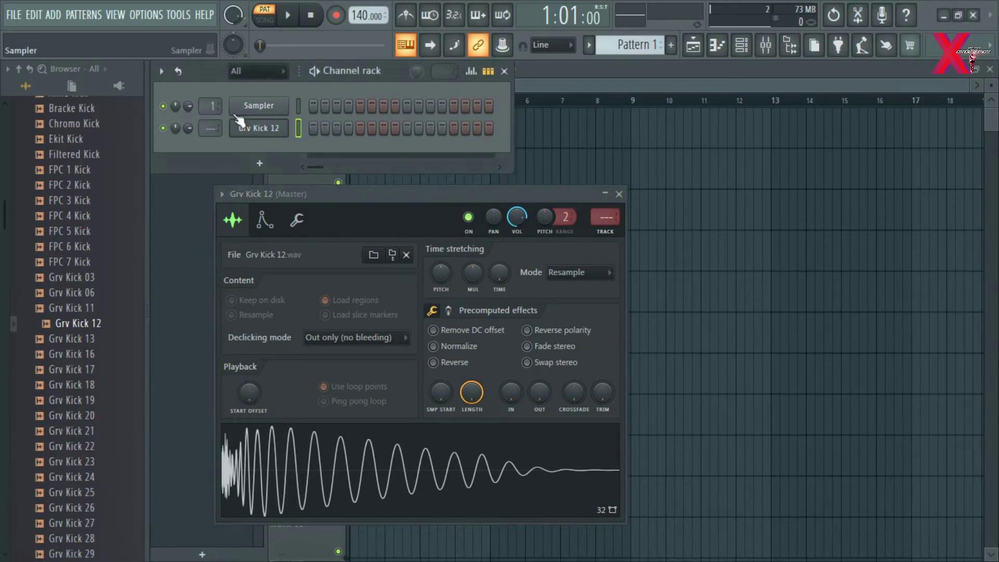
Delete the default Sampler channel and its stray clone from the channel rack
right_click(287, 101)
click(335, 249)
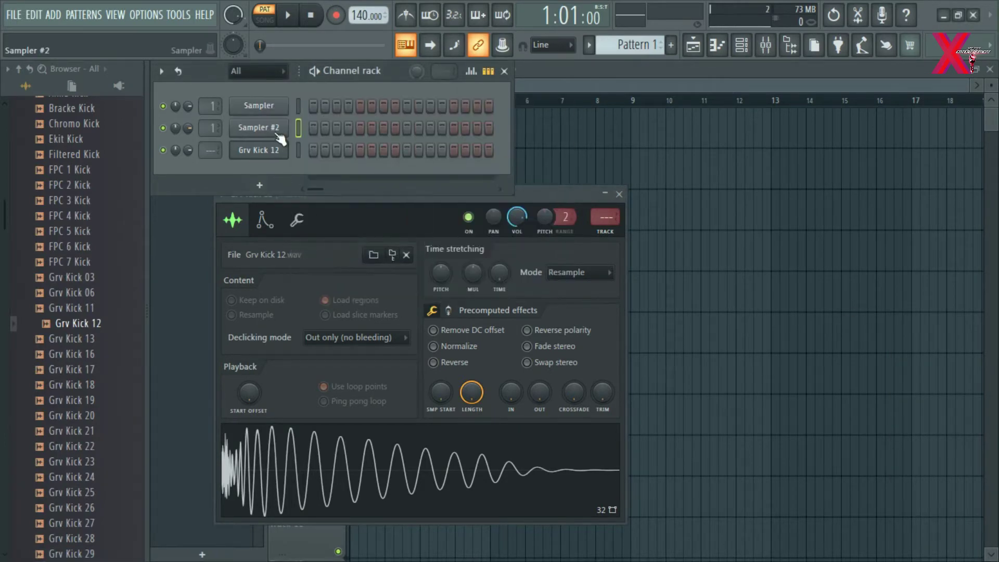
right_click(289, 103)
click(323, 259)
key(Return)
right_click(261, 104)
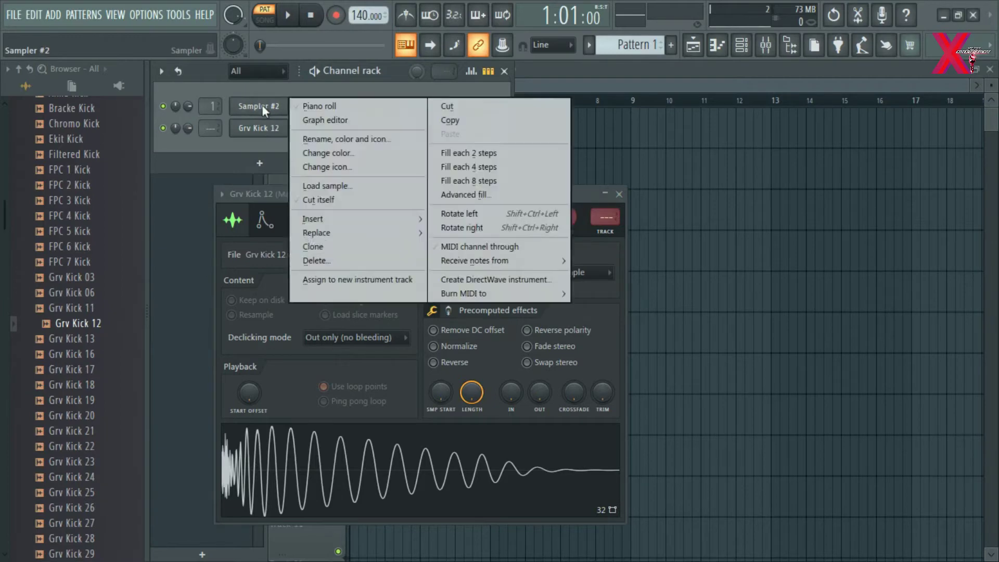
click(301, 260)
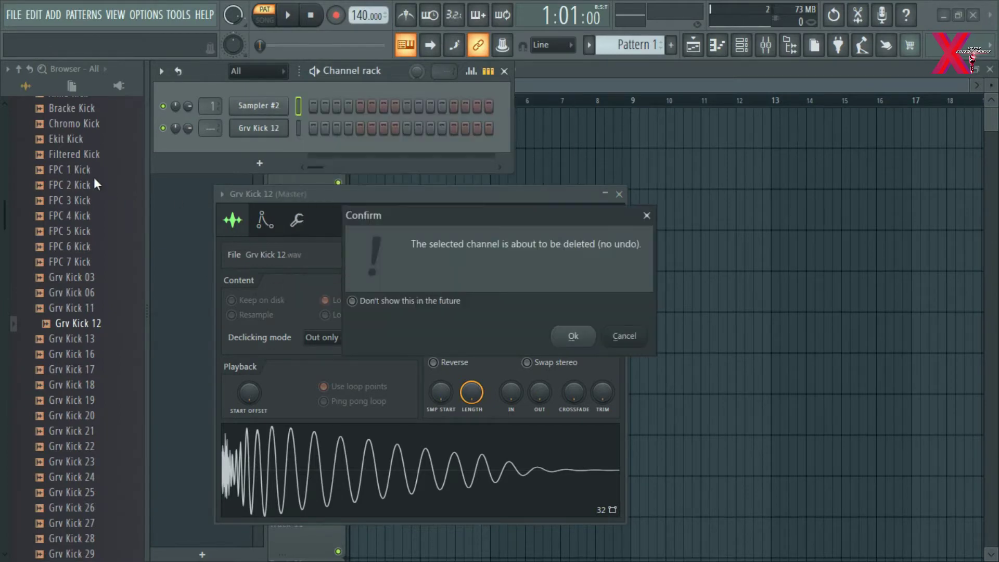
click(597, 342)
Open the Ekit 4 Hat sample from the Hats folder in a new channel and close both channel settings windows
scroll(70, 208, up, 10)
scroll(99, 213, down, 2)
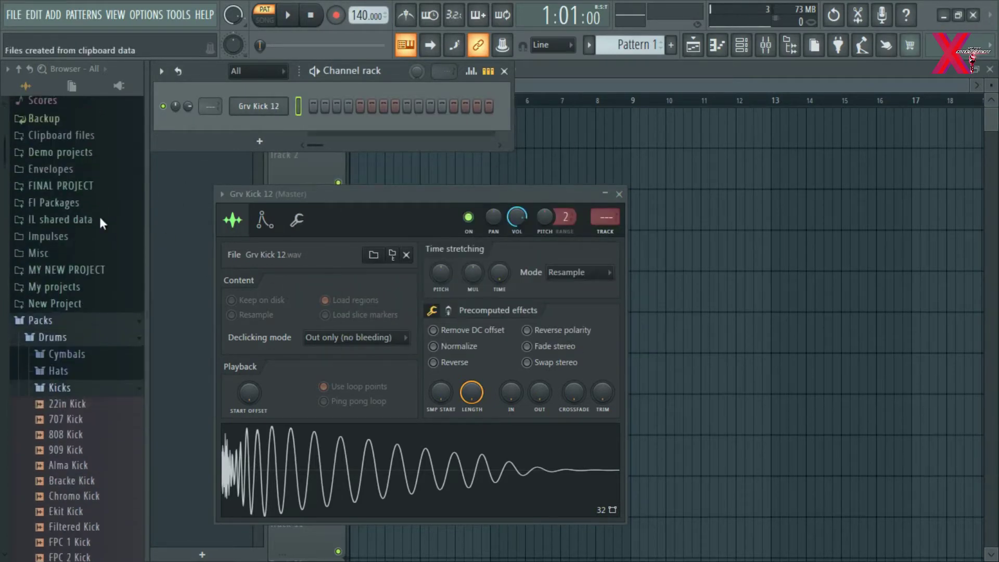
click(68, 367)
scroll(88, 312, down, 8)
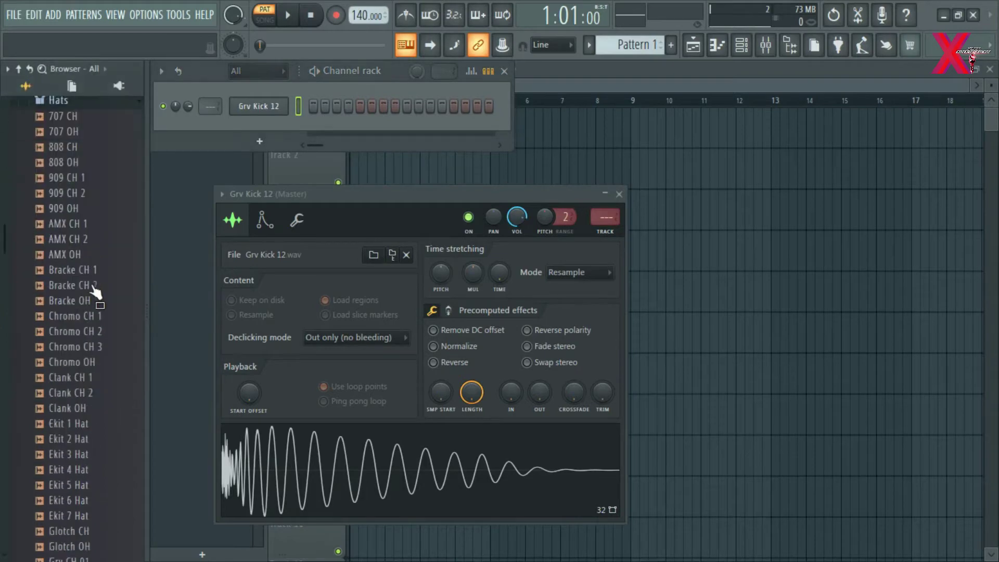
click(63, 369)
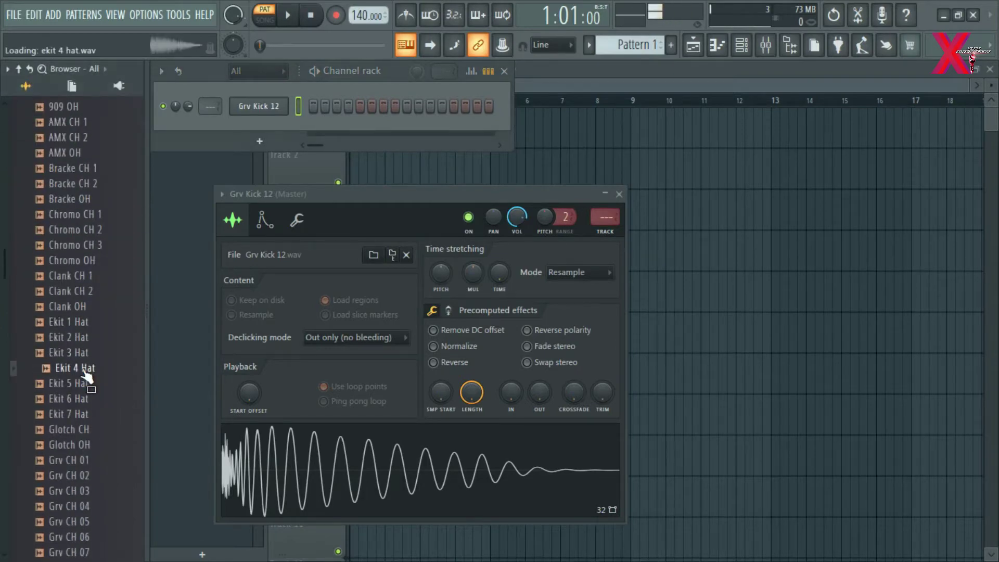
right_click(86, 373)
click(126, 385)
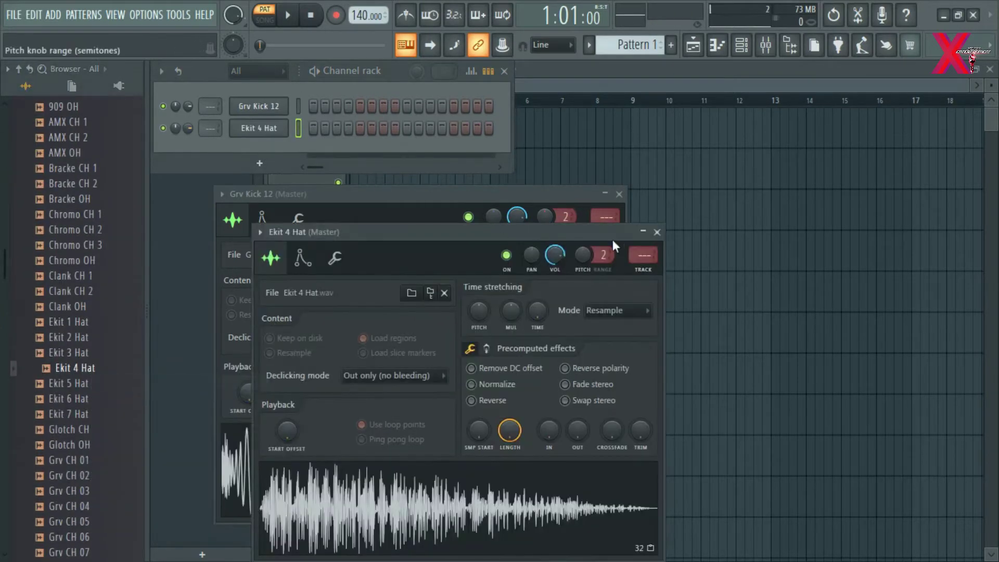
click(657, 232)
click(620, 194)
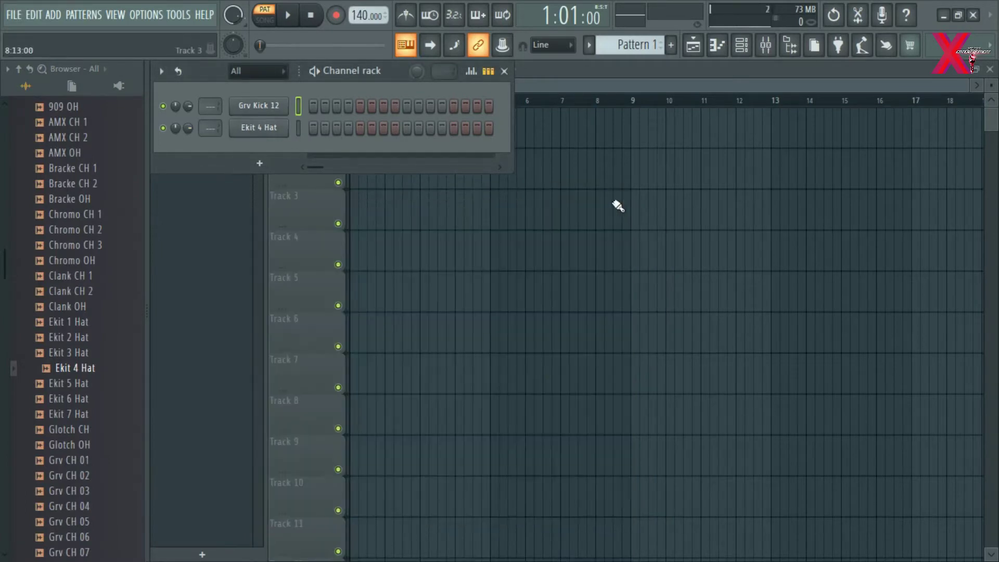
Look through the recently used files and the Packs folder in the browser
scroll(83, 261, down, 3)
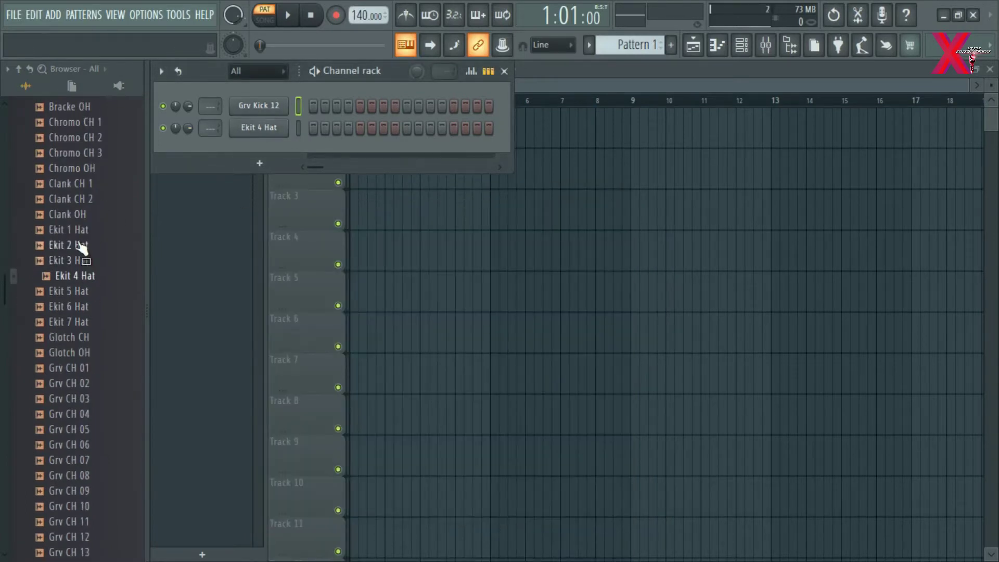
scroll(81, 249, up, 10)
click(61, 127)
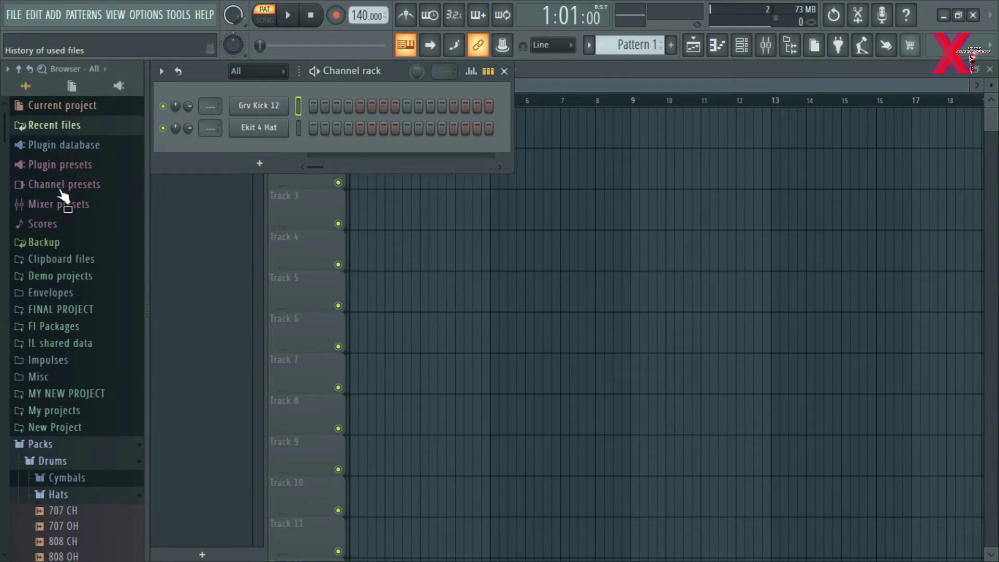
scroll(57, 307, down, 5)
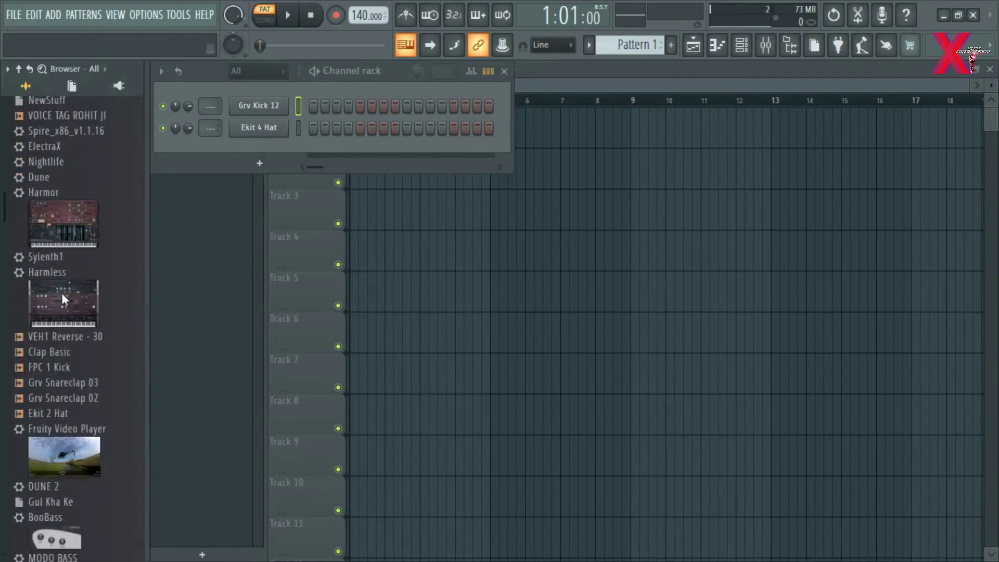
scroll(62, 293, up, 5)
click(65, 125)
scroll(77, 274, down, 1)
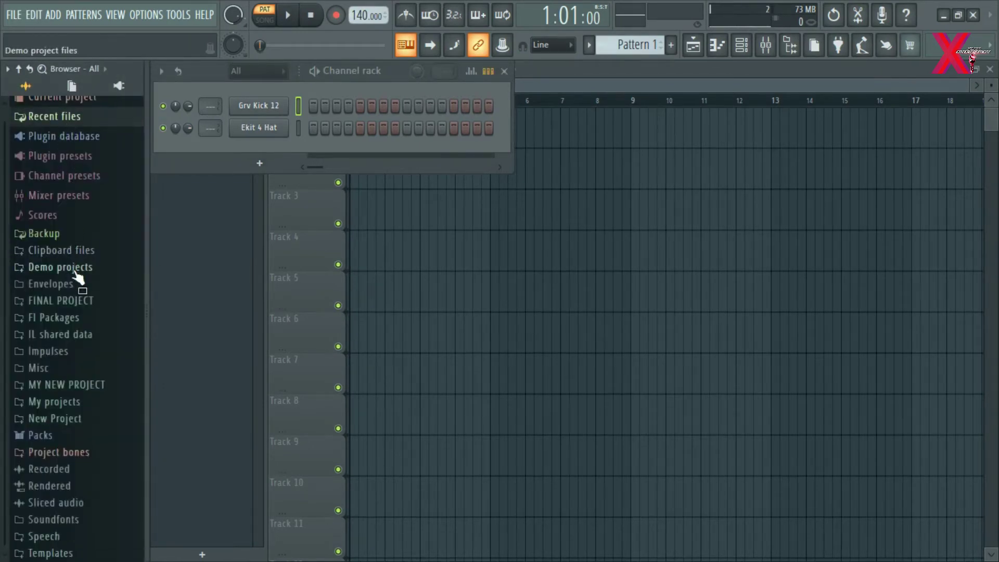
click(47, 436)
scroll(97, 380, down, 4)
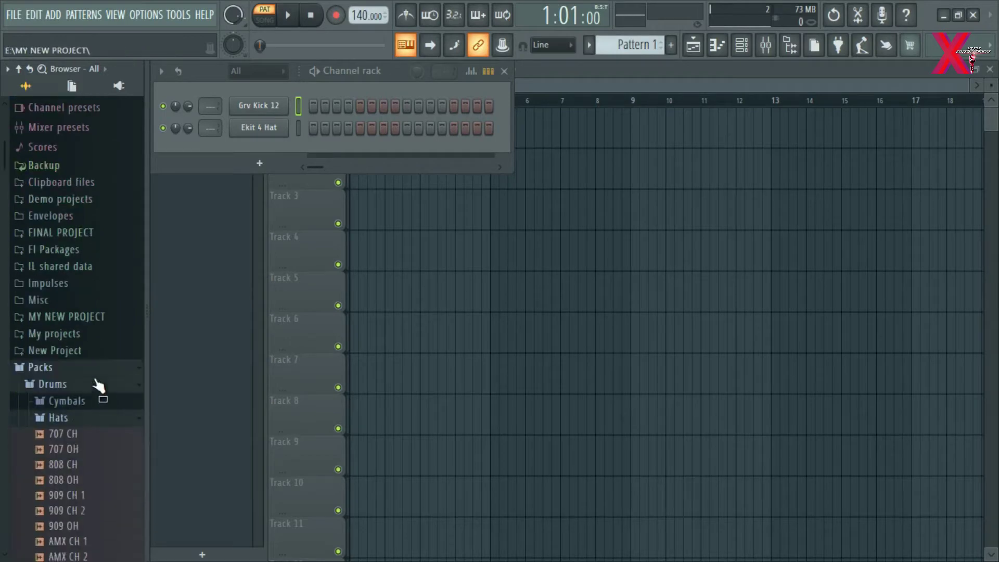
scroll(99, 342, down, 4)
scroll(98, 326, up, 6)
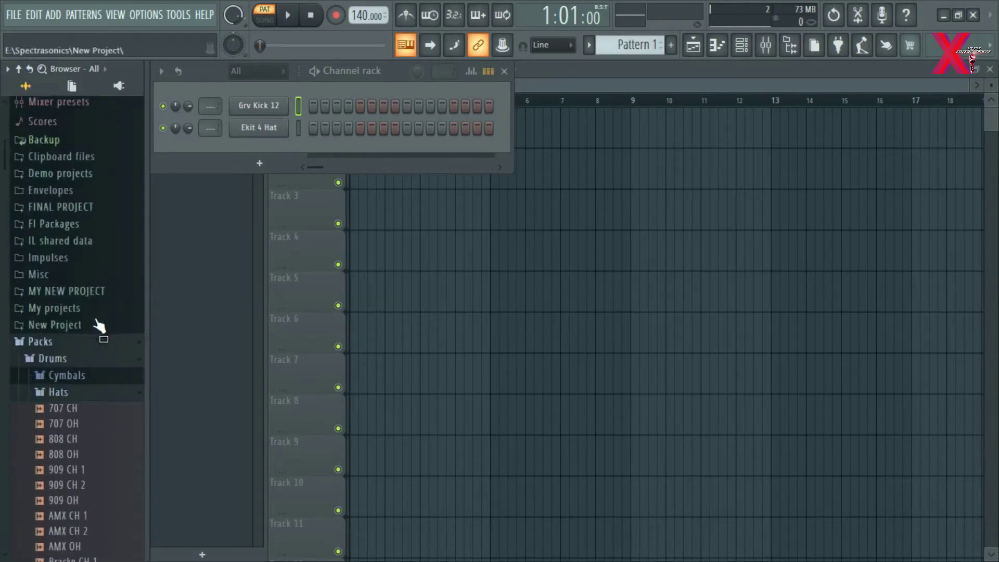
Play the empty pattern with the metronome on to hear the tempo, and switch the metronome off after stopping
click(407, 16)
key(space)
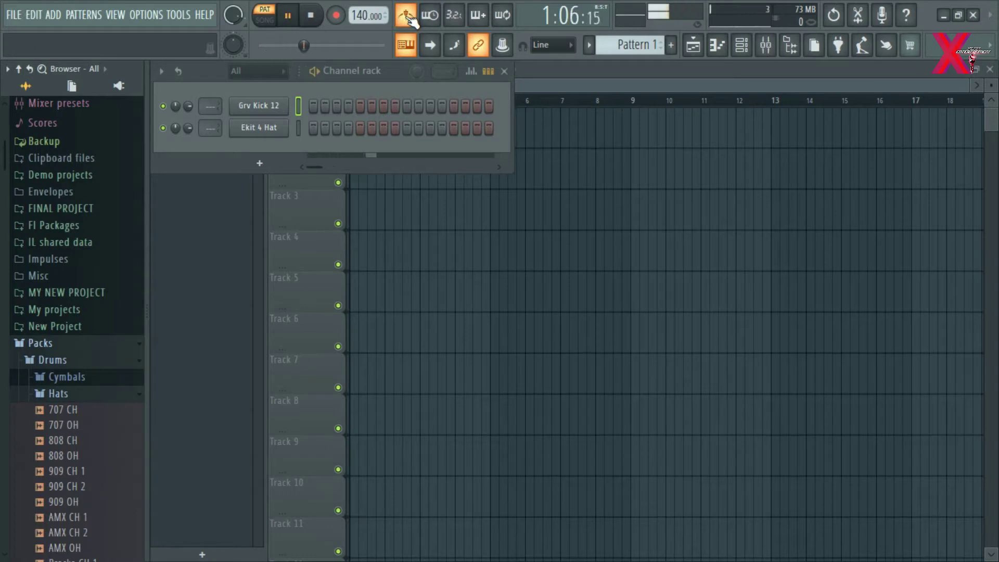
key(space)
click(406, 15)
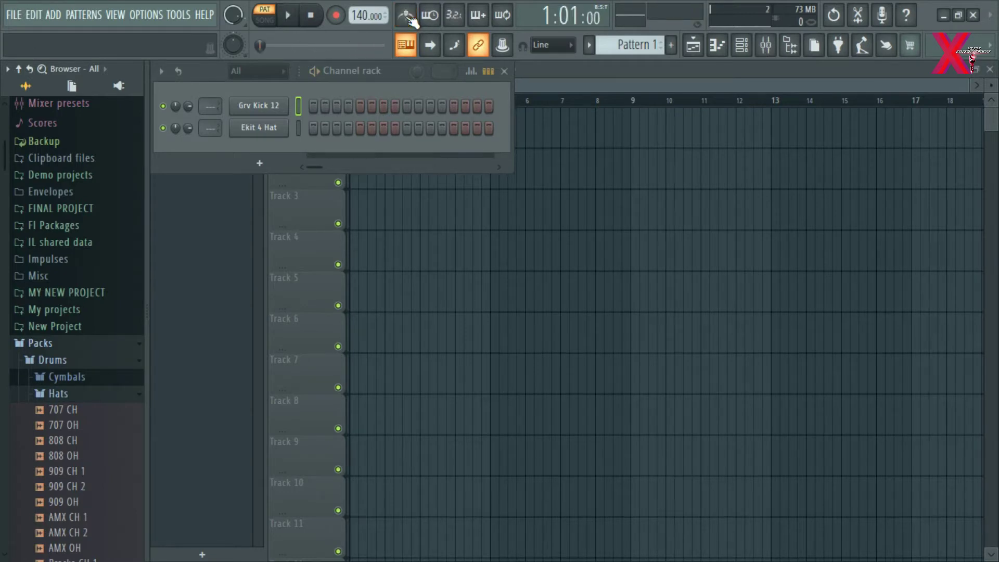
Set the project tempo to 120 BPM and check it by playing the metronome
right_click(366, 15)
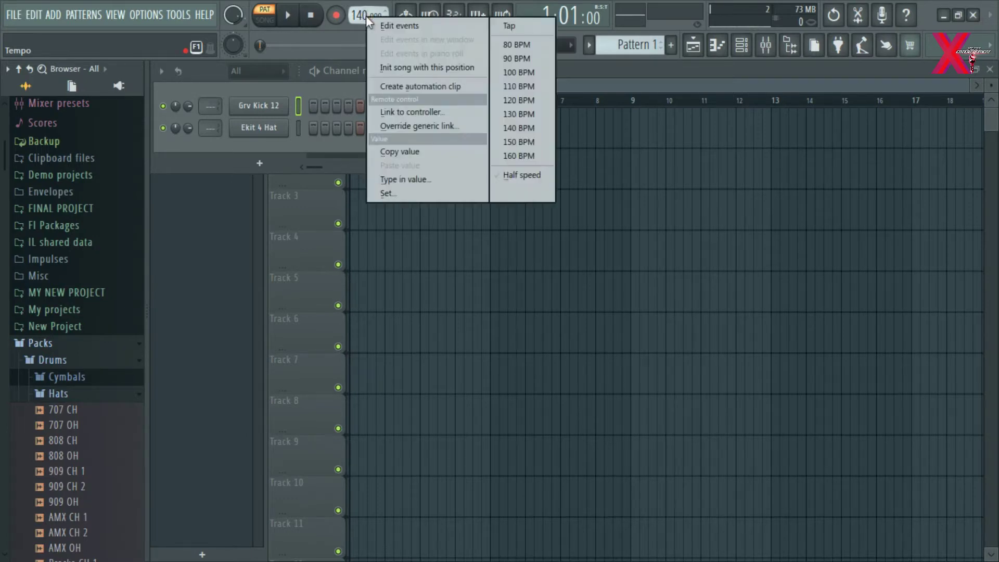
click(535, 101)
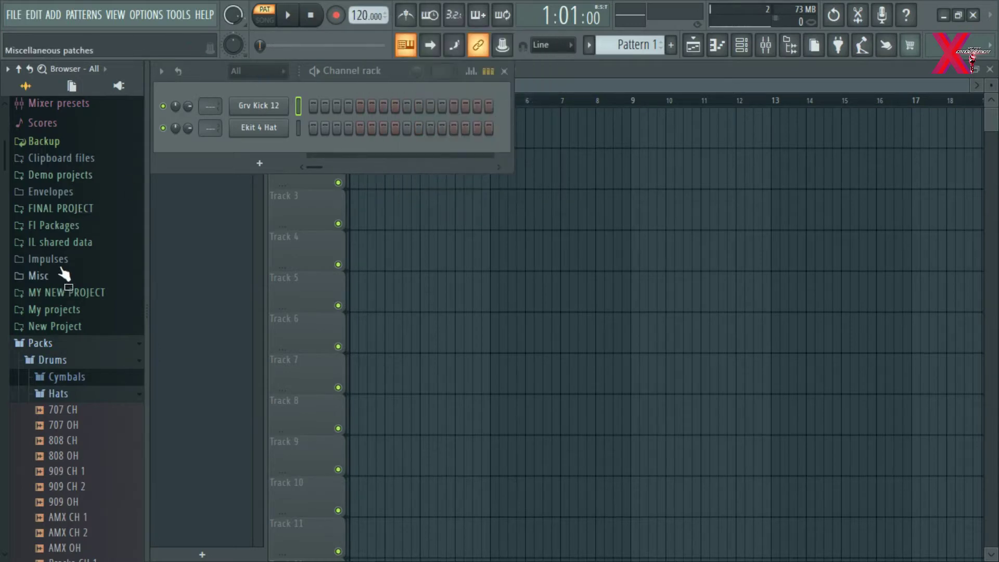
key(space)
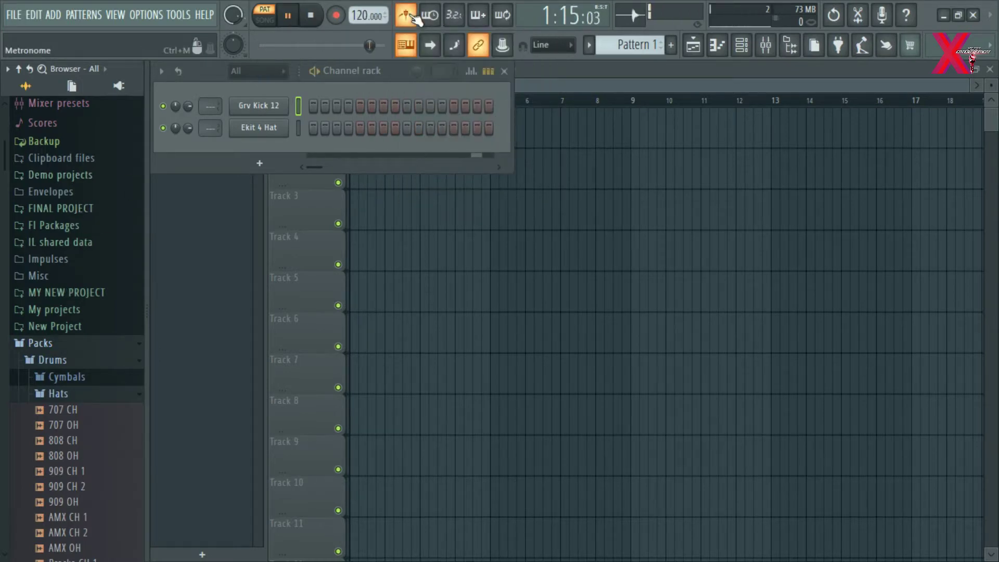
key(space)
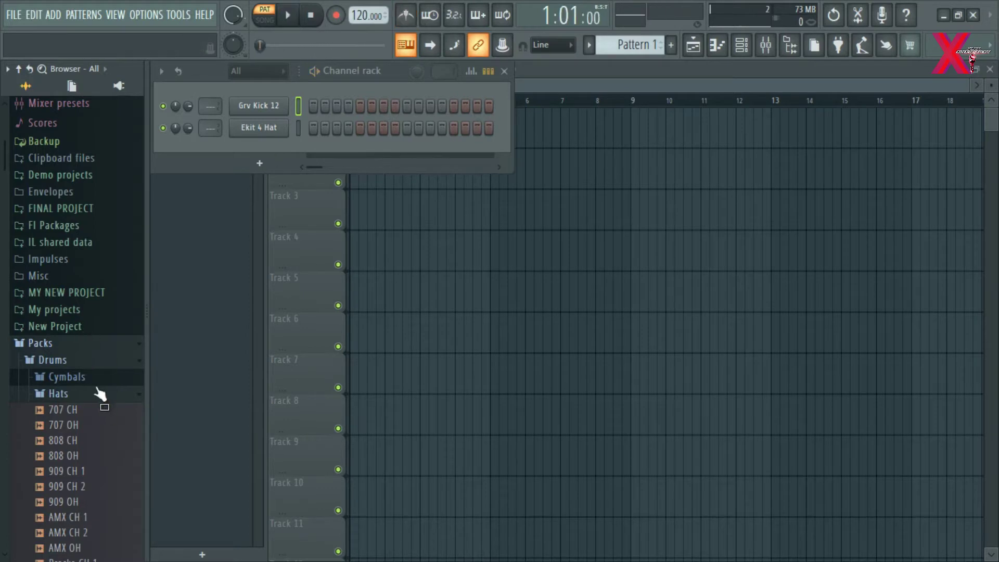
Collapse the Hats folder and open the Snares folder of the Drums pack
click(73, 394)
scroll(99, 364, down, 4)
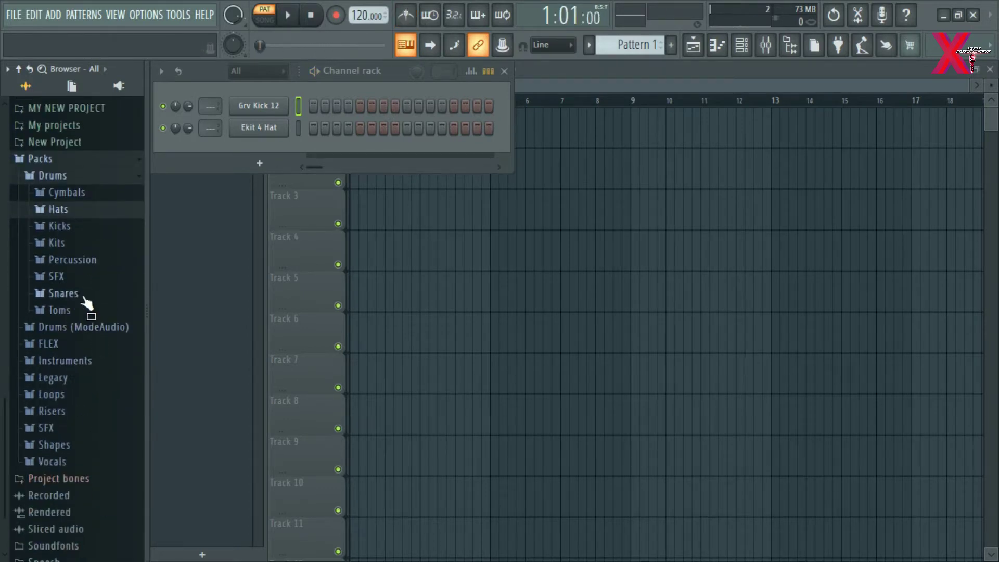
click(83, 297)
Audition various samples in the Snares folder and add RD Rim to the channel rack as a new channel
scroll(86, 364, down, 15)
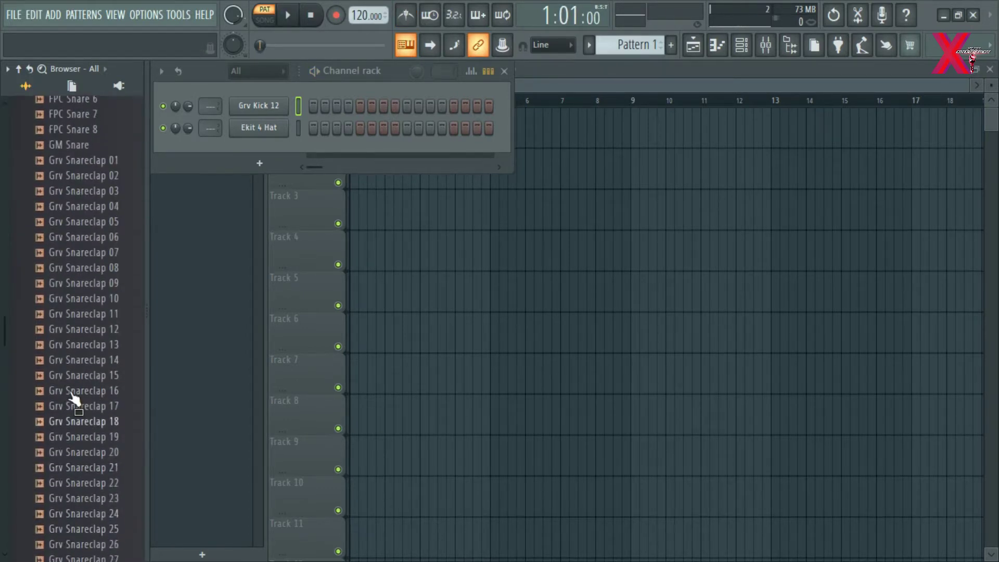
scroll(88, 443, down, 2)
click(78, 407)
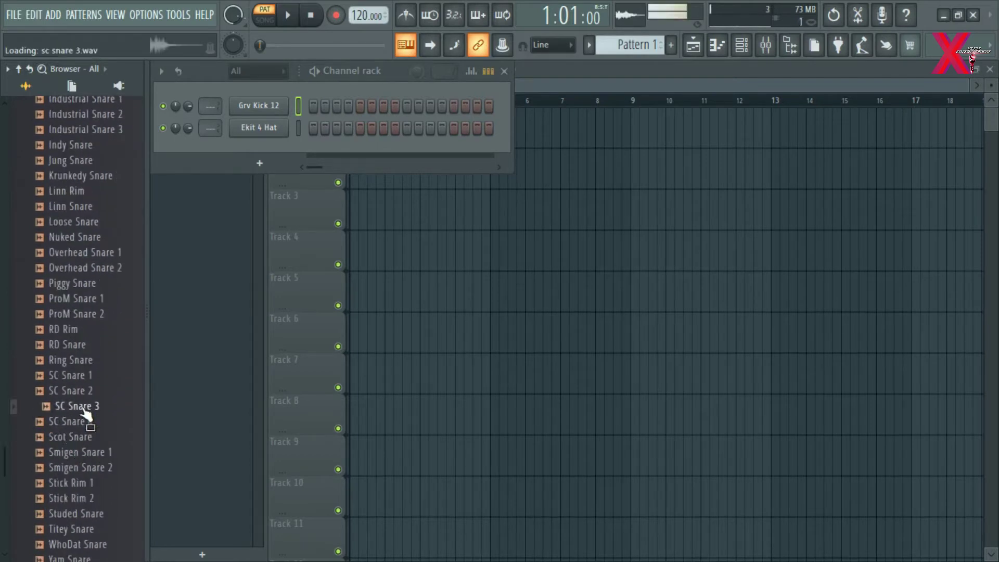
click(82, 392)
click(86, 376)
click(91, 366)
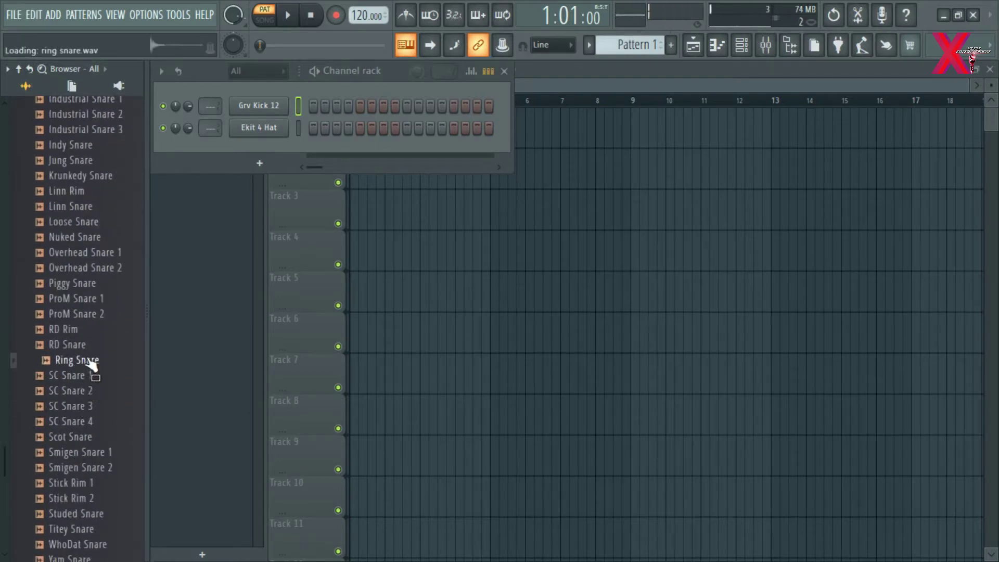
click(79, 346)
click(78, 331)
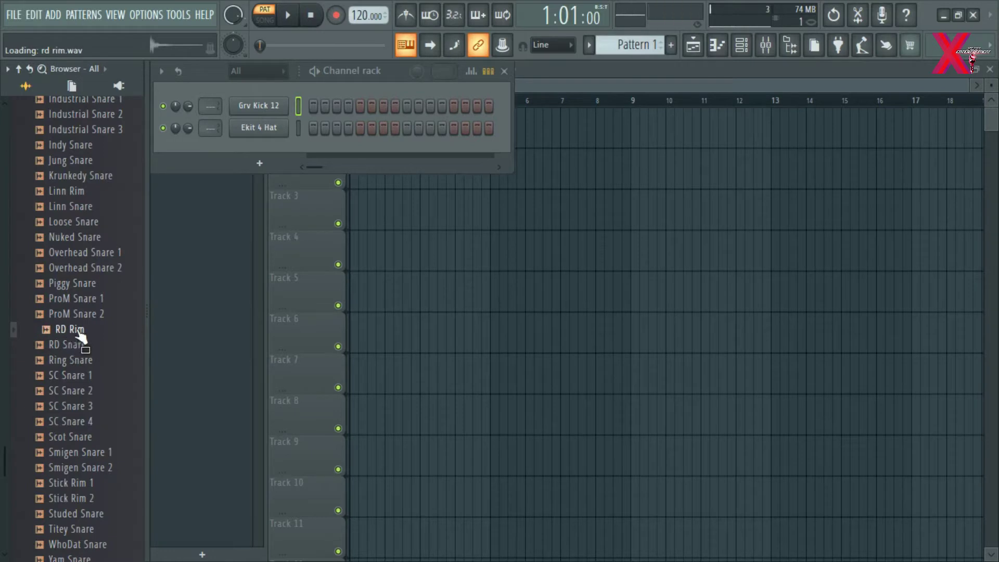
click(82, 291)
click(80, 269)
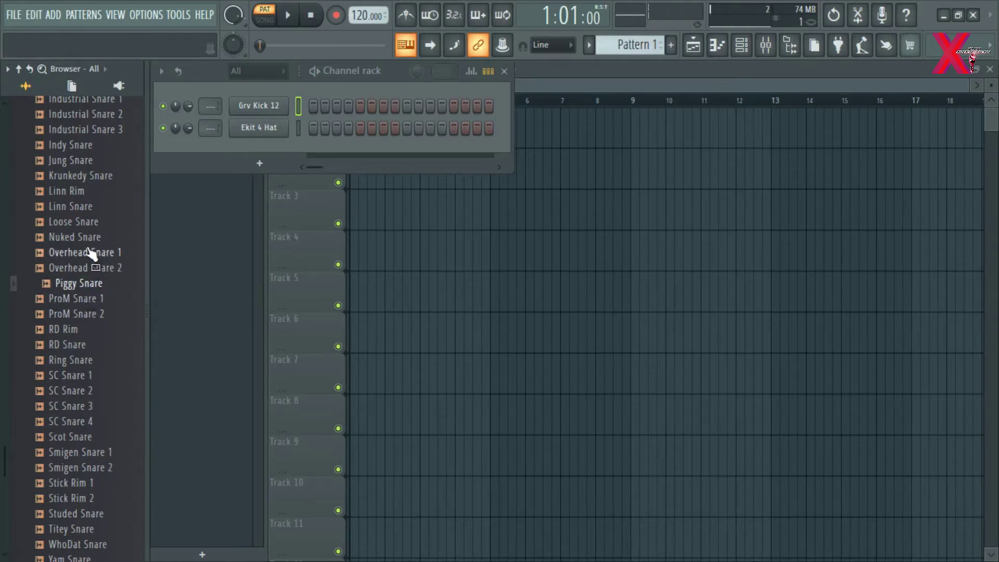
click(82, 253)
click(83, 225)
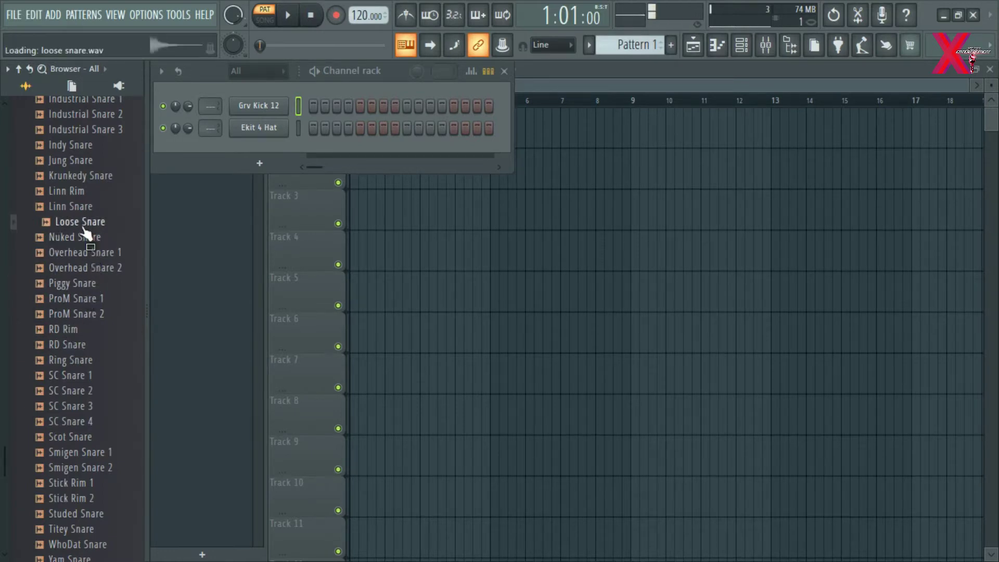
click(80, 332)
drag(79, 339, 292, 172)
Open the Percussion folder of the Drums pack and add 909 Clap to the channel rack as a new channel
scroll(86, 349, down, 4)
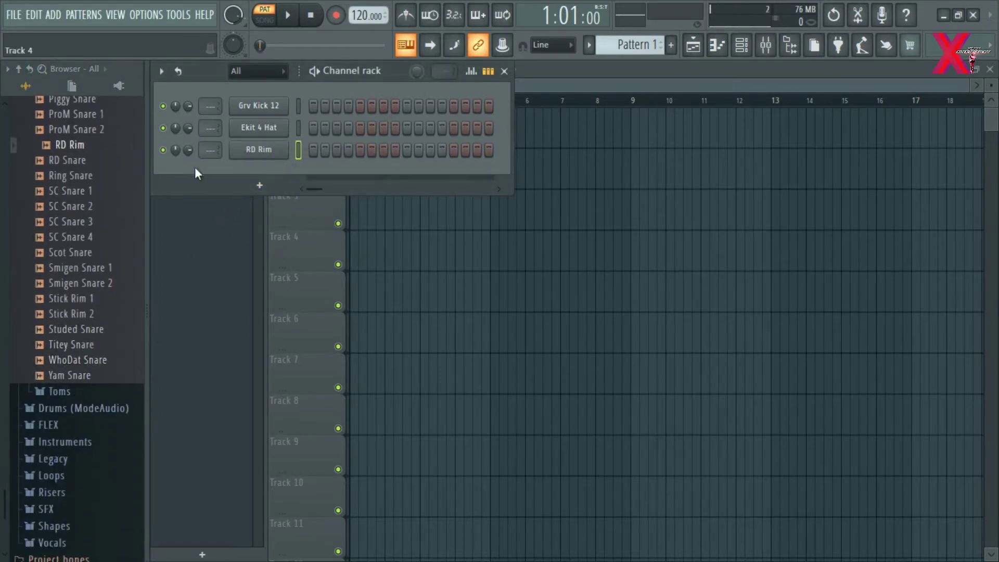
scroll(57, 188, up, 15)
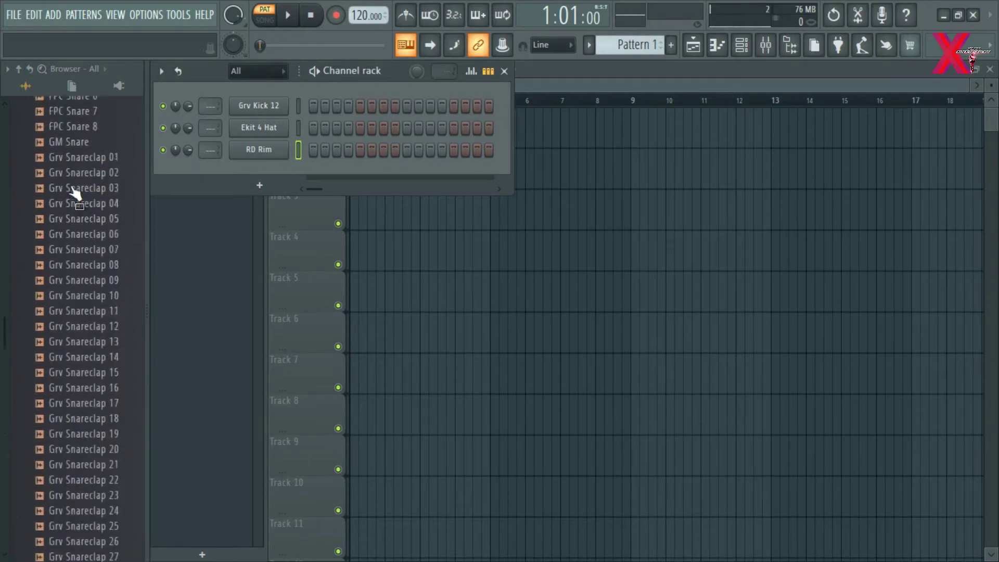
scroll(76, 184, up, 3)
click(72, 183)
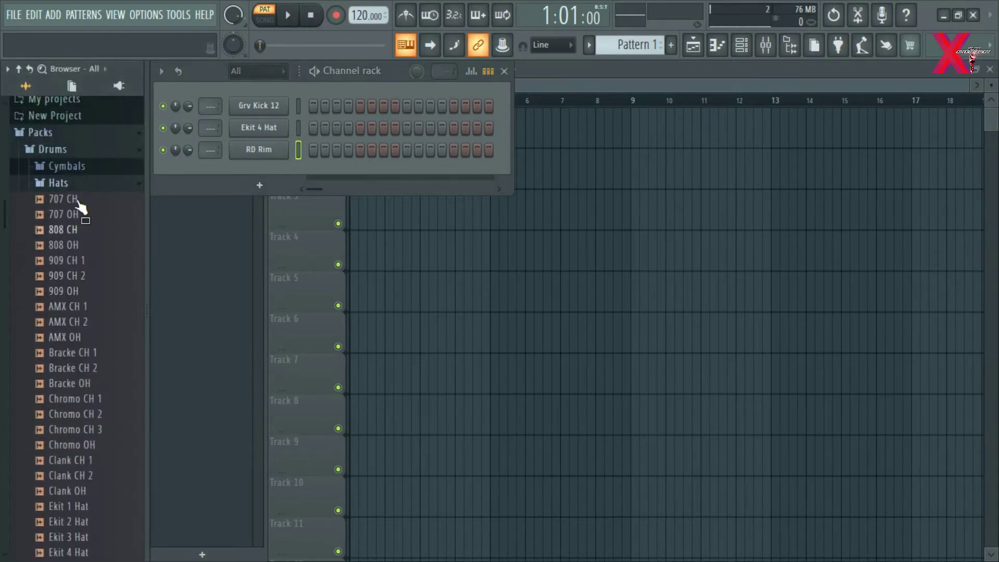
click(73, 184)
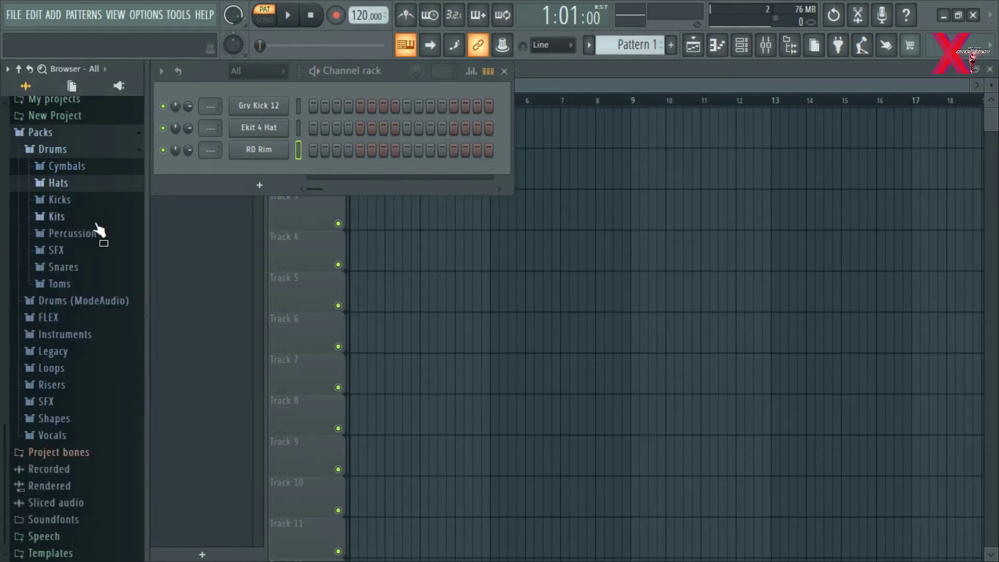
click(98, 229)
scroll(102, 271, down, 4)
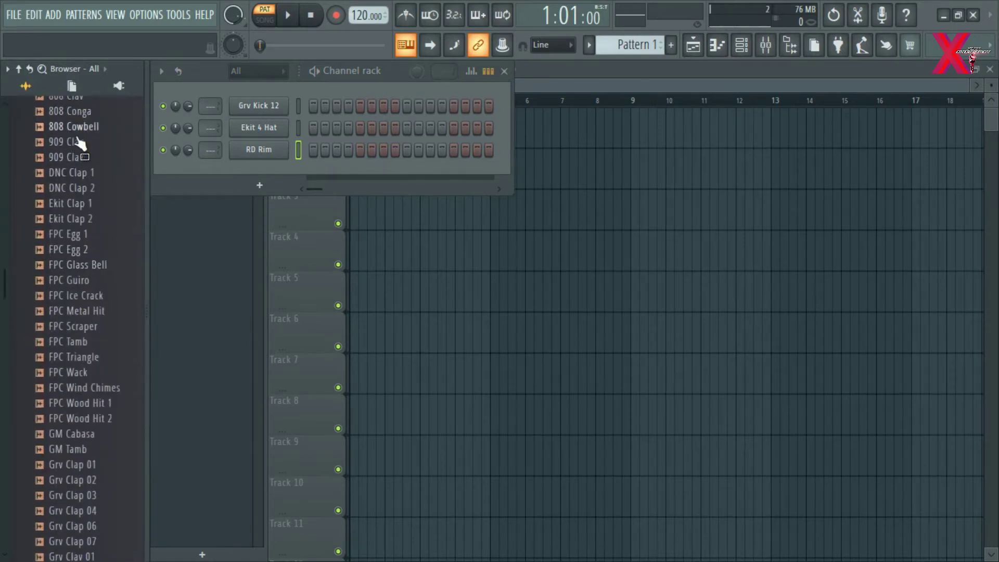
drag(72, 142, 336, 170)
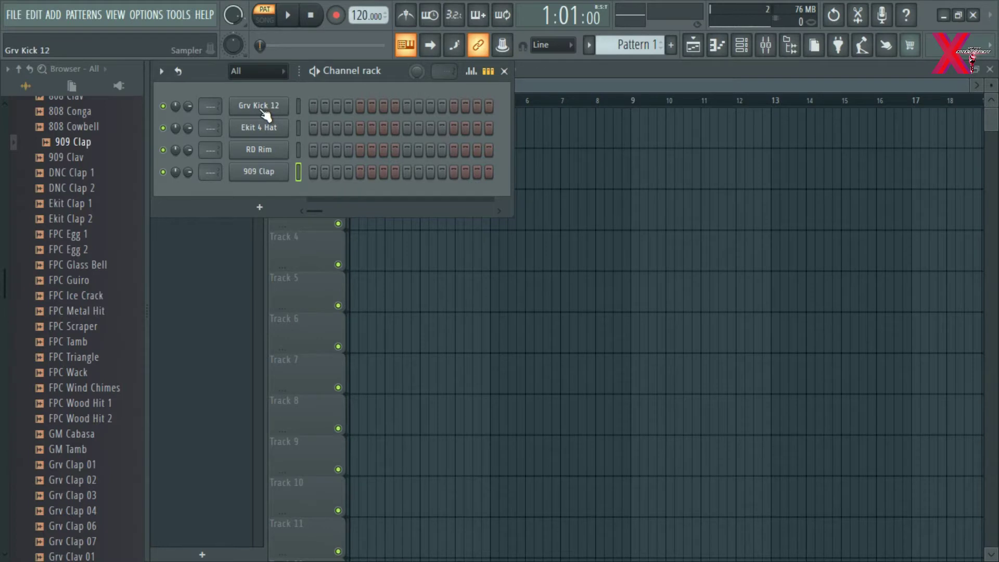
Route all four channels to mixer tracks 1 to 4, return to the channel rack and leave only Grv Kick 12 selected
drag(299, 105, 299, 169)
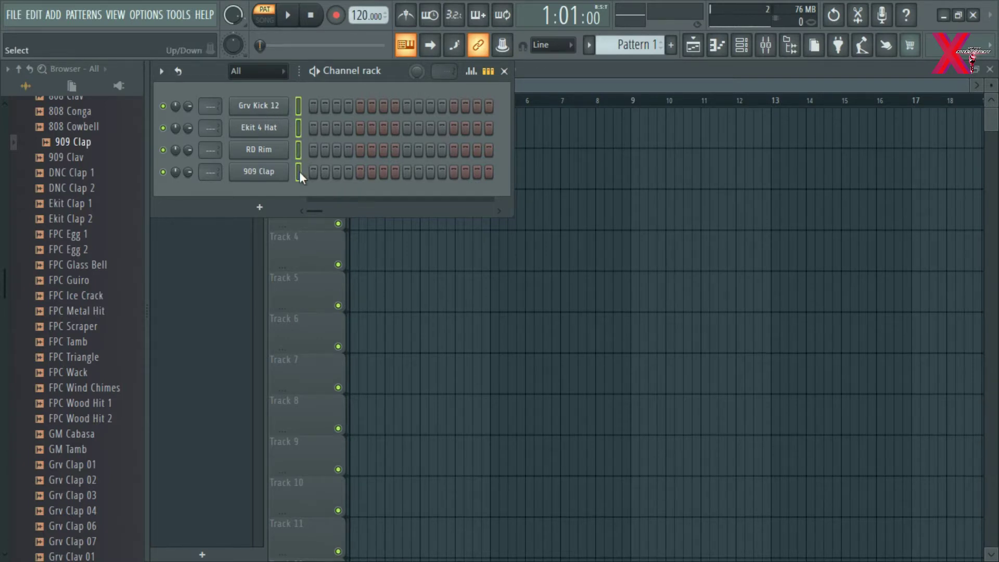
key(ctrl+l)
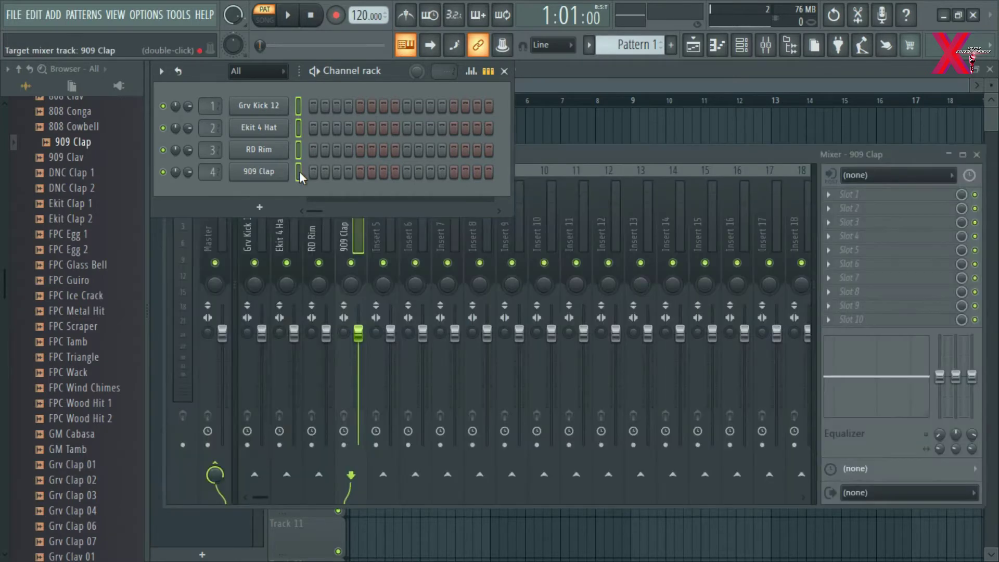
click(569, 129)
click(741, 45)
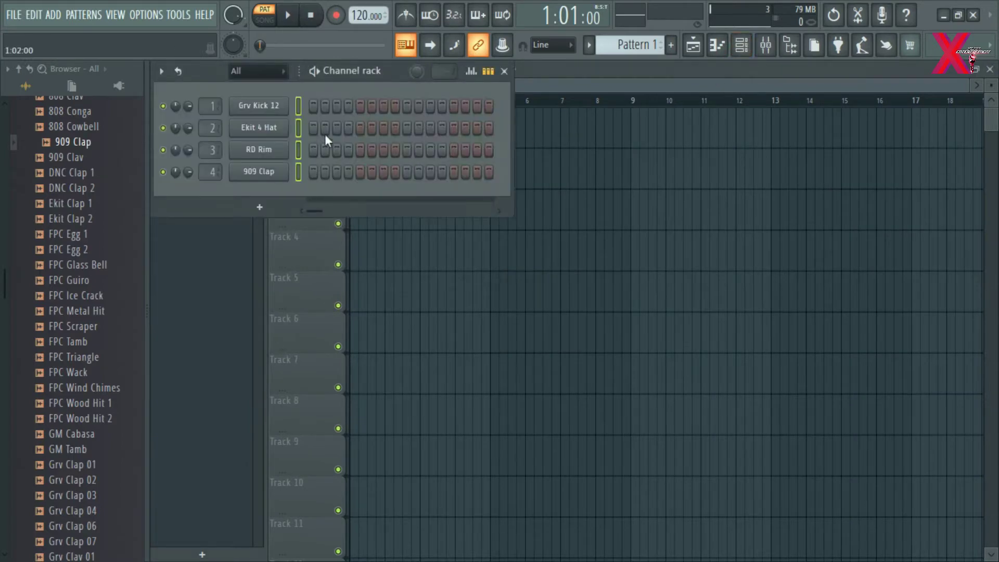
click(299, 128)
click(299, 106)
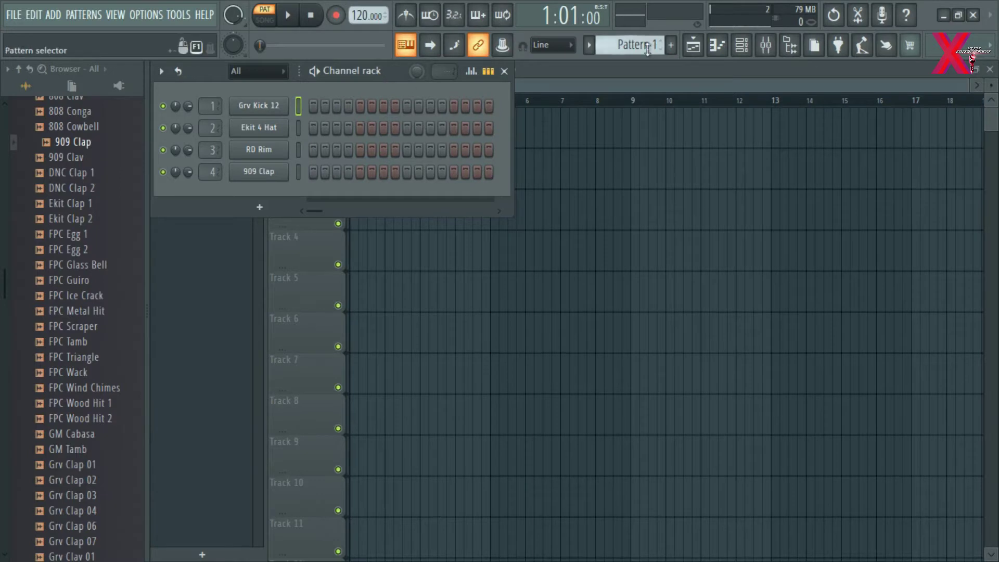
Rename the current pattern as Basic Beat
click(671, 45)
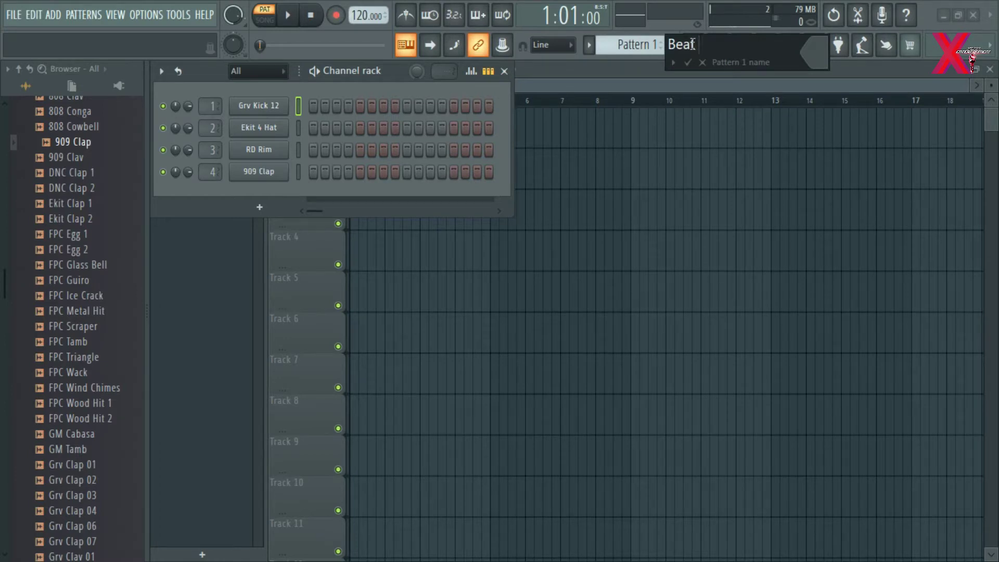
text(Beat)
key(Left)
key(Left)
key(Left)
key(Left)
text(Basic)
key(Return)
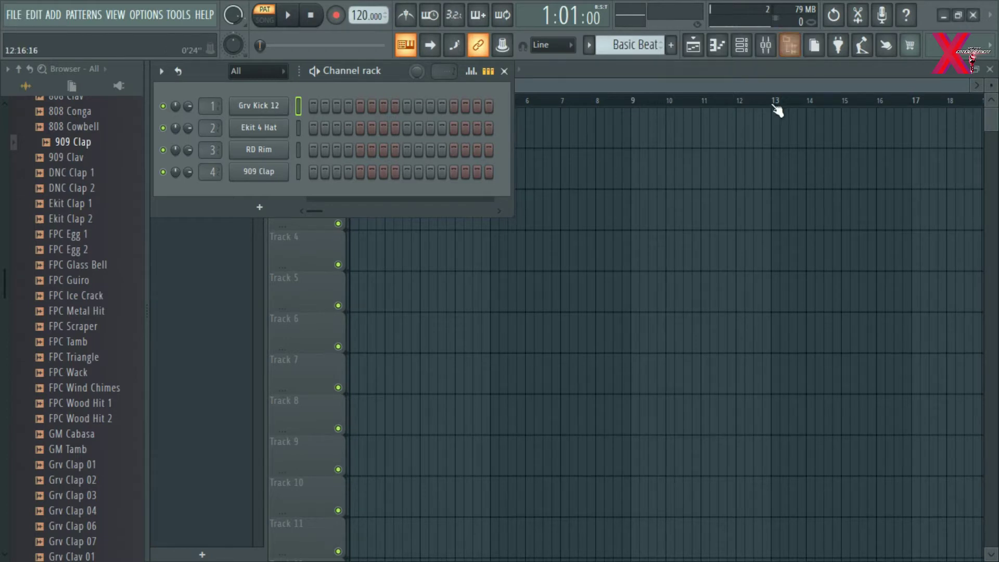
Fill every 4 steps of the Grv Kick 12 channel and play the pattern to check it
right_click(266, 109)
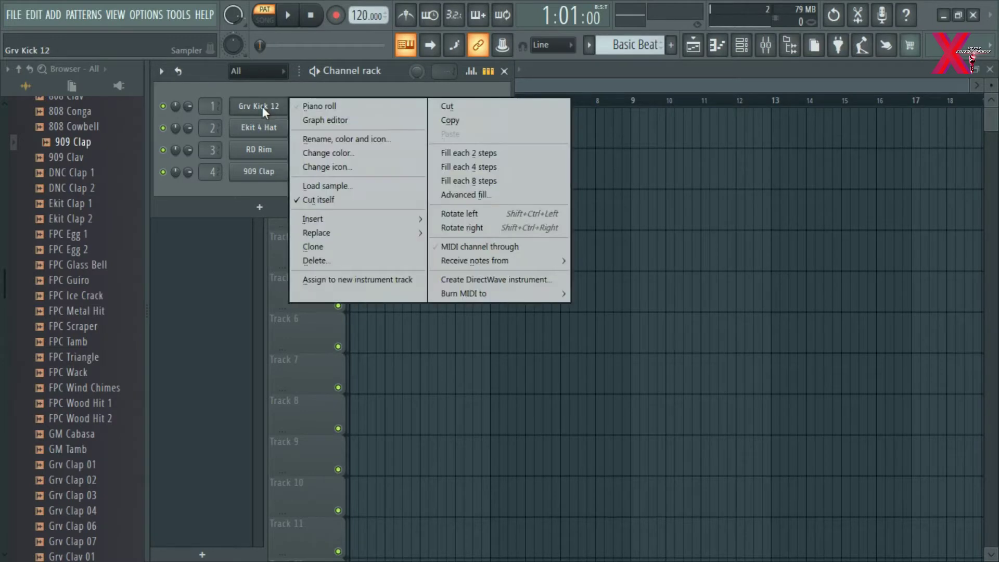
click(501, 164)
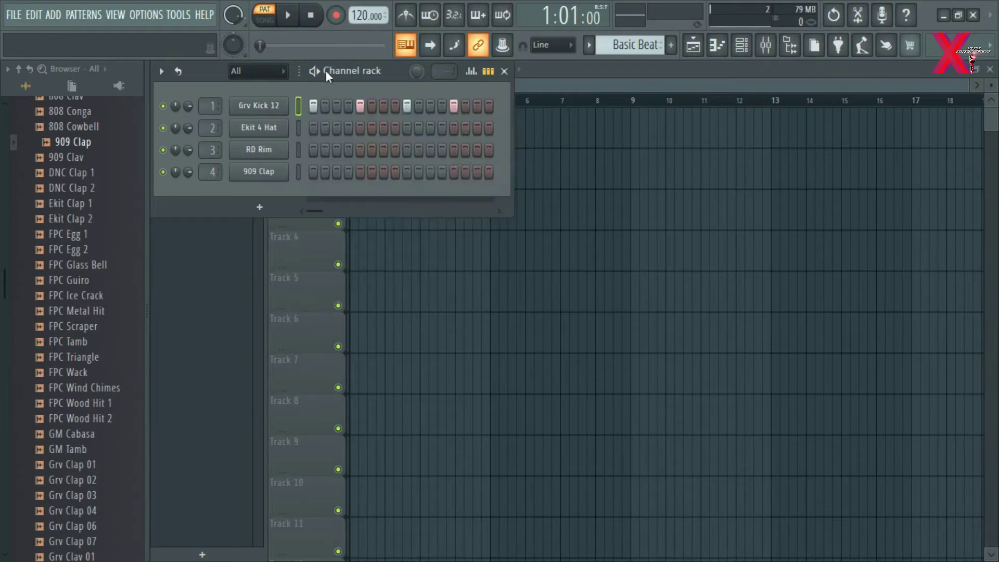
key(space)
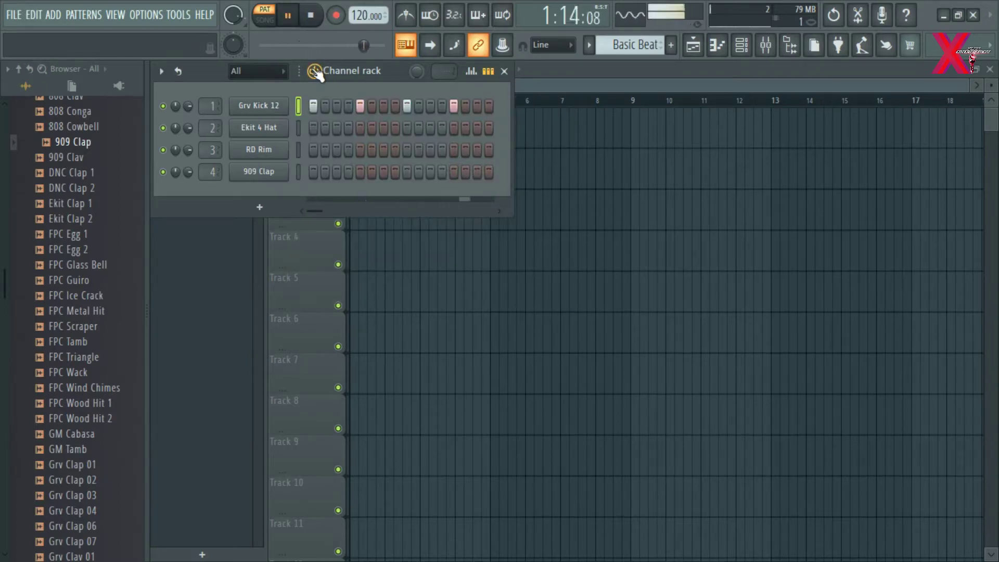
key(space)
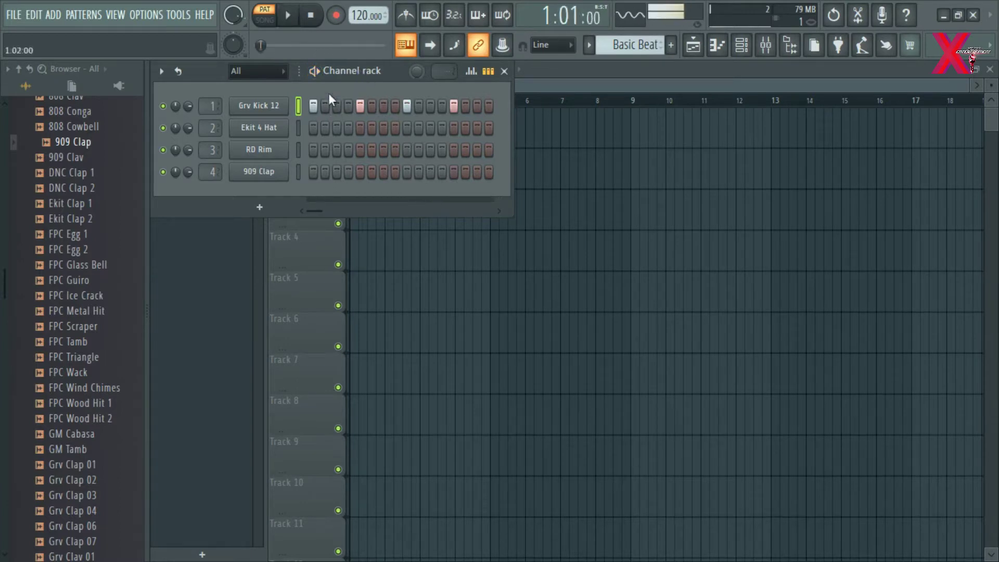
Fill every 2 steps of the Ekit 4 Hat channel and lower its mixer volume to about 61% (-9.7 dB) during playback
right_click(261, 130)
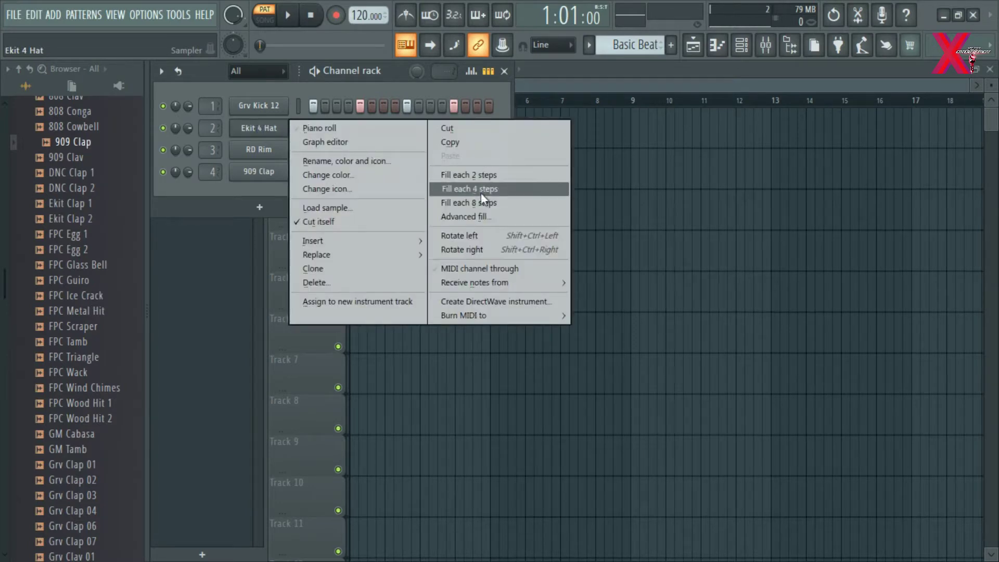
click(492, 178)
key(space)
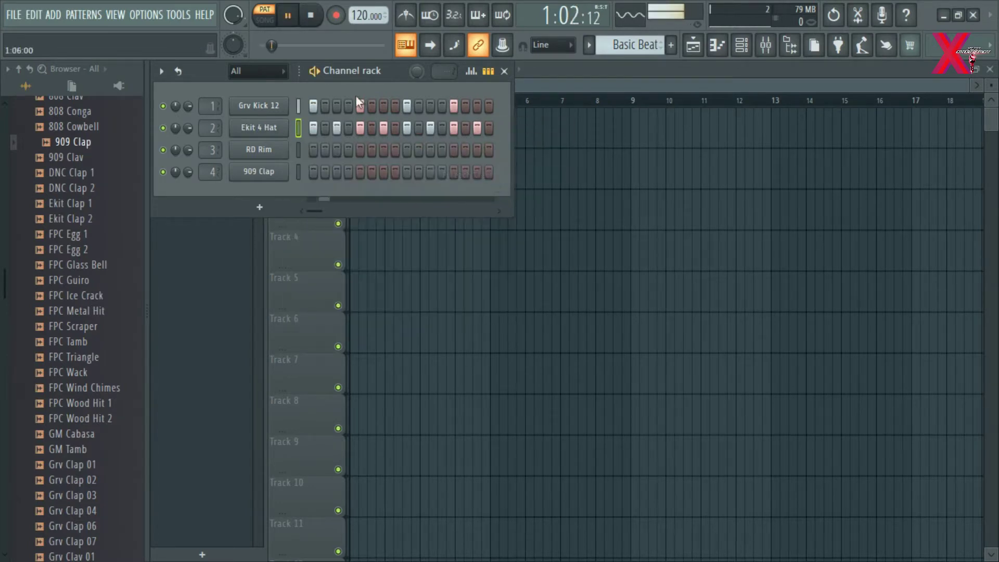
click(765, 45)
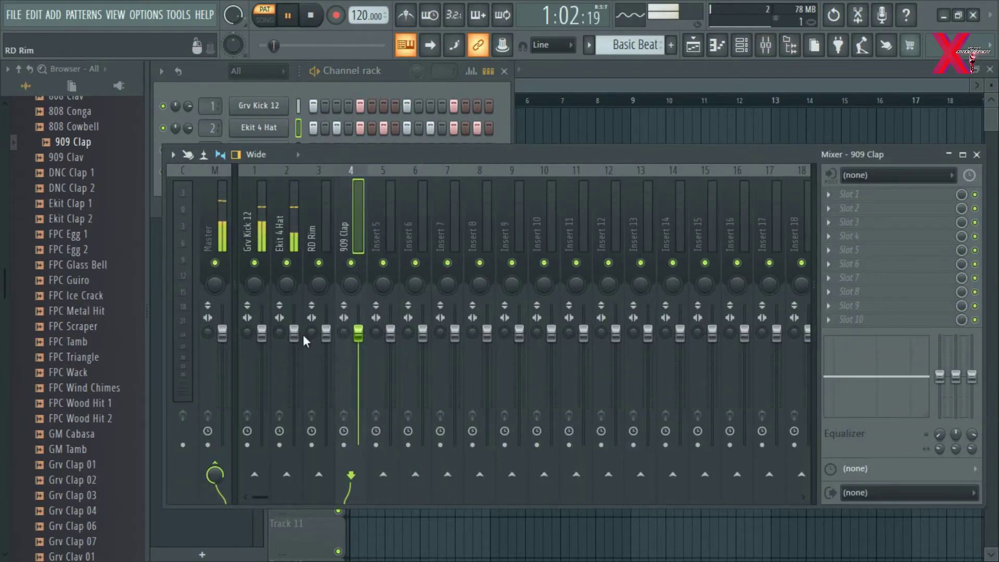
drag(294, 333, 307, 344)
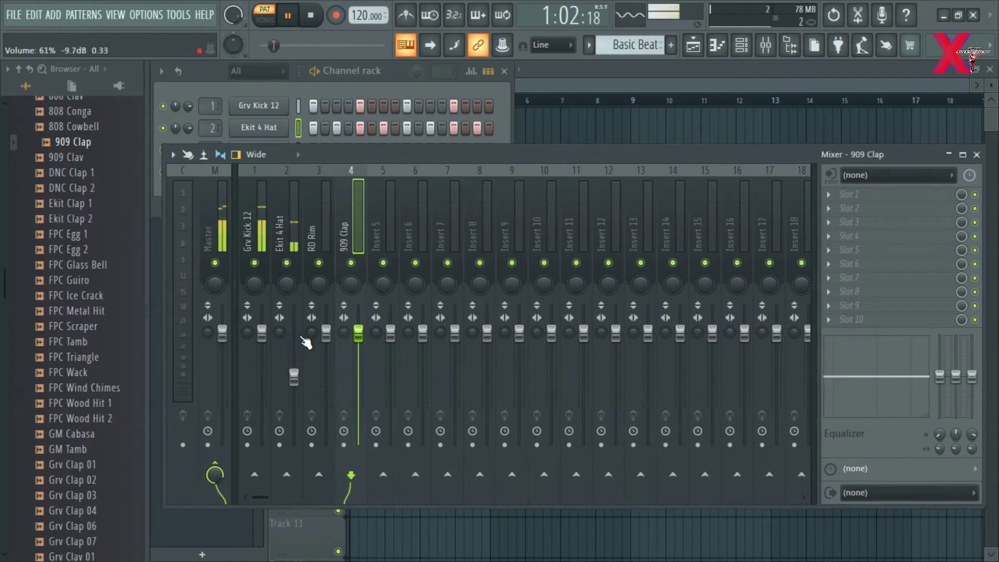
key(space)
Place RD Rim hits on steps 1, 4, 7, 9, 12 and 15 and play the pattern to check them
click(387, 76)
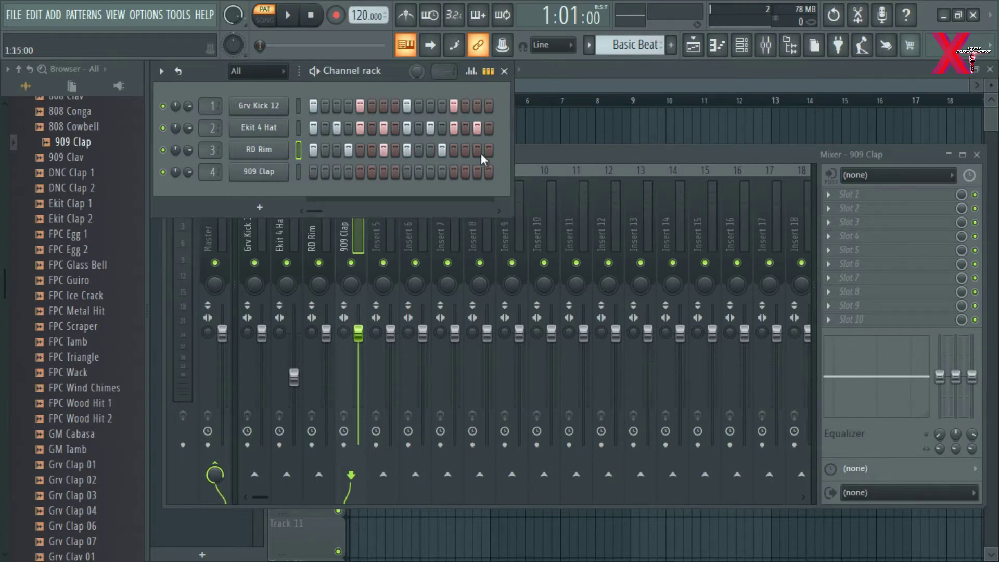
click(316, 72)
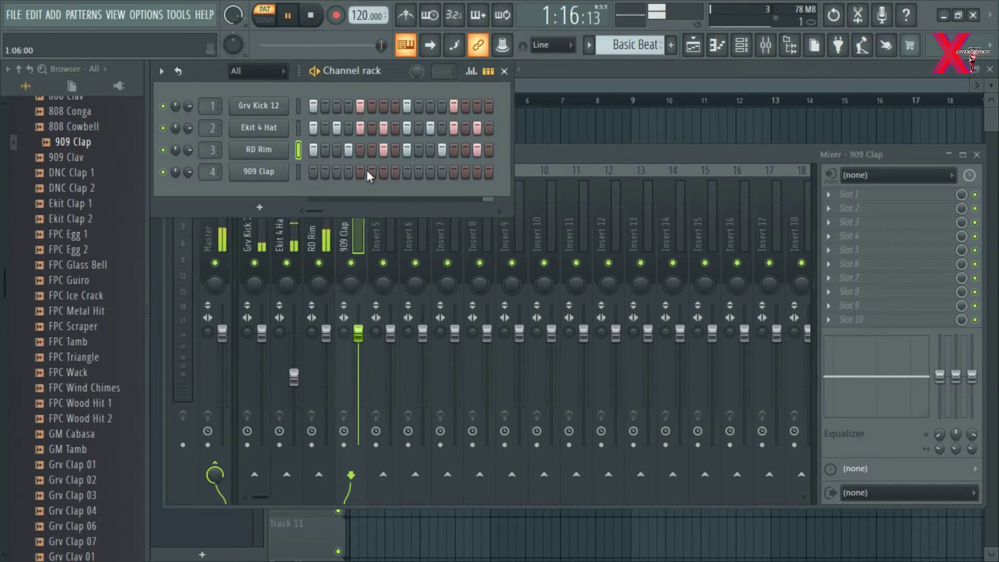
key(space)
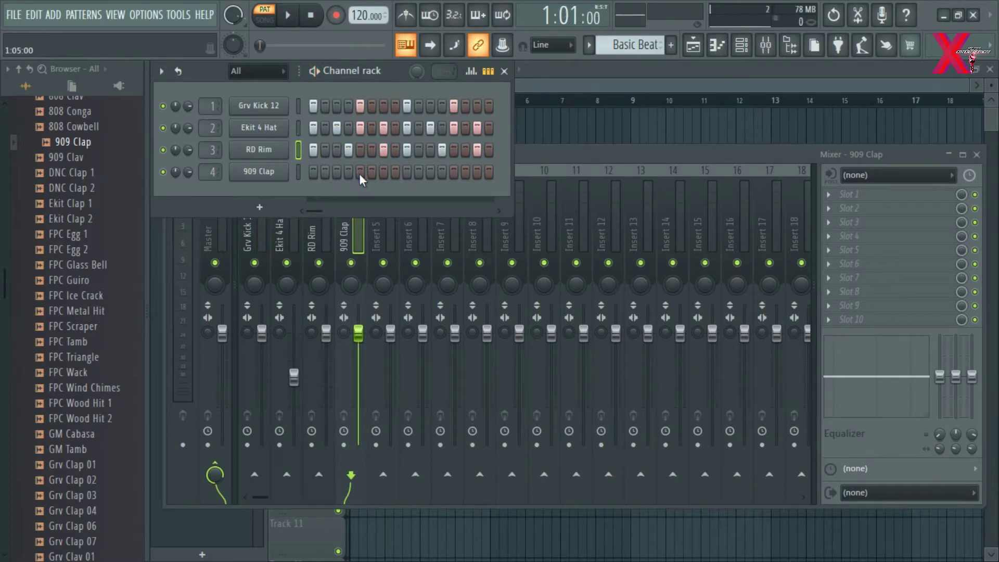
Place 909 Clap hits on steps 5 and 13 and lower the clap's mixer volume while the pattern plays
click(359, 173)
click(448, 173)
key(space)
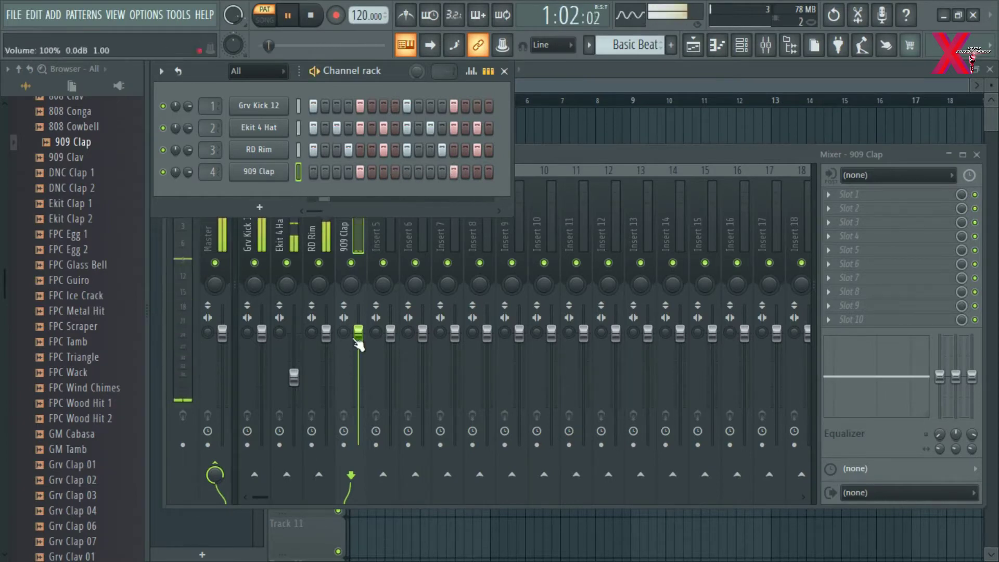
drag(358, 331, 361, 360)
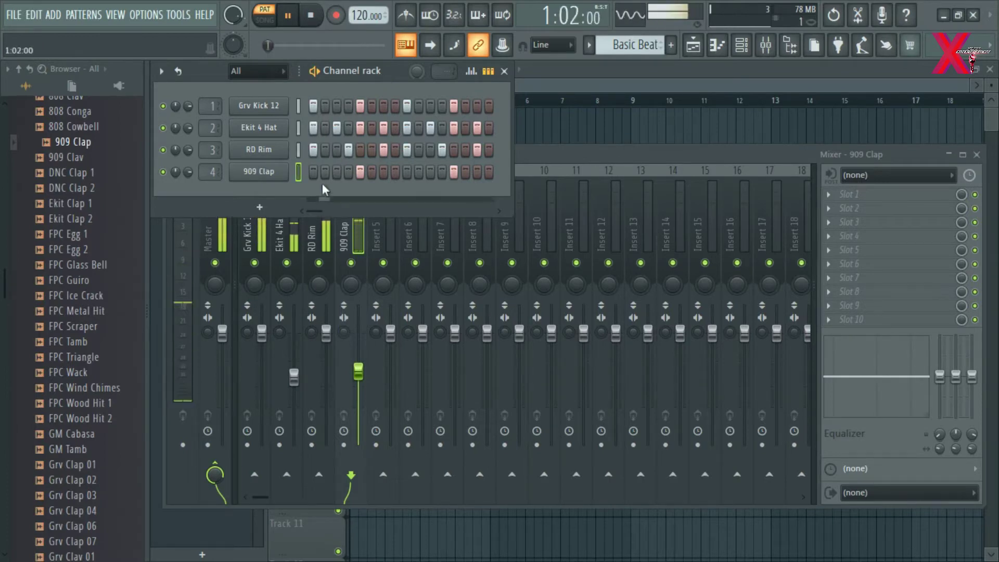
key(space)
Remove the RD Rim hits on steps 1 and 9 and lower the RD Rim mixer volume while the pattern plays
click(315, 151)
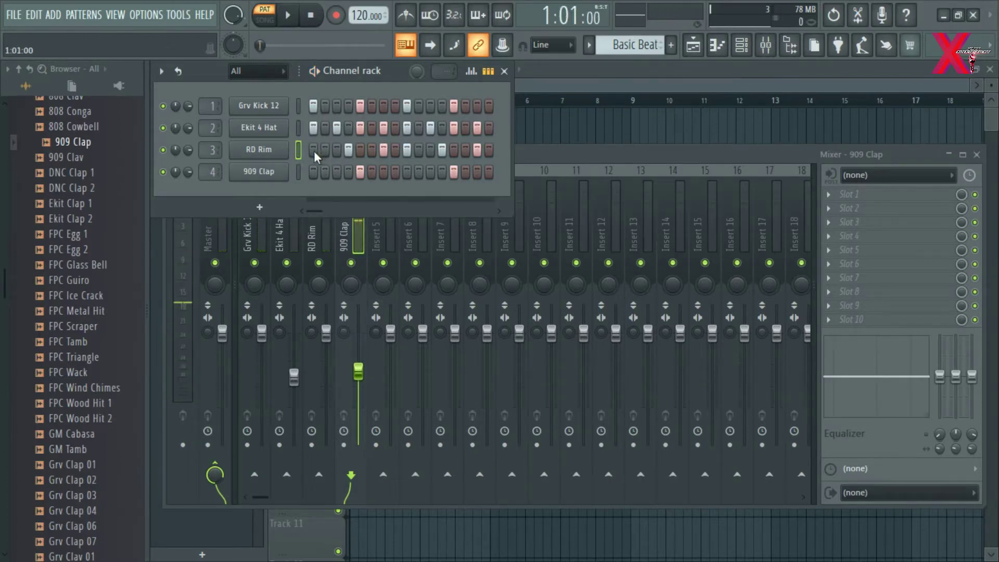
click(405, 151)
key(space)
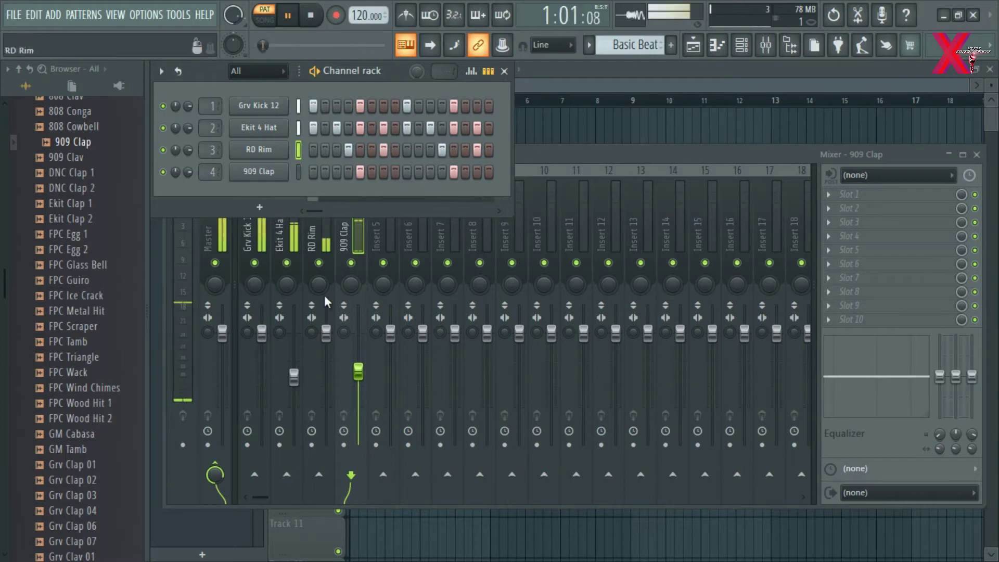
drag(327, 332, 333, 337)
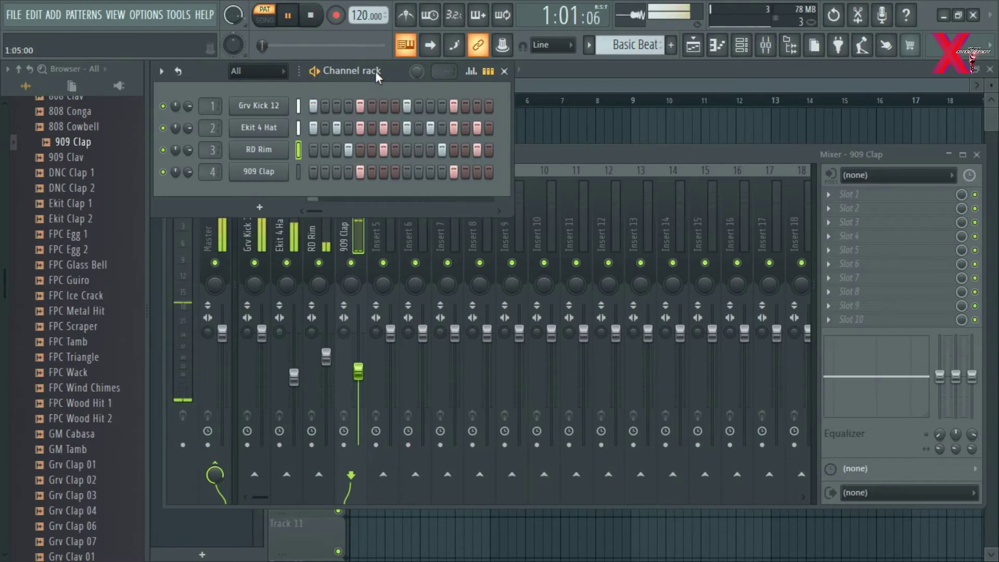
key(space)
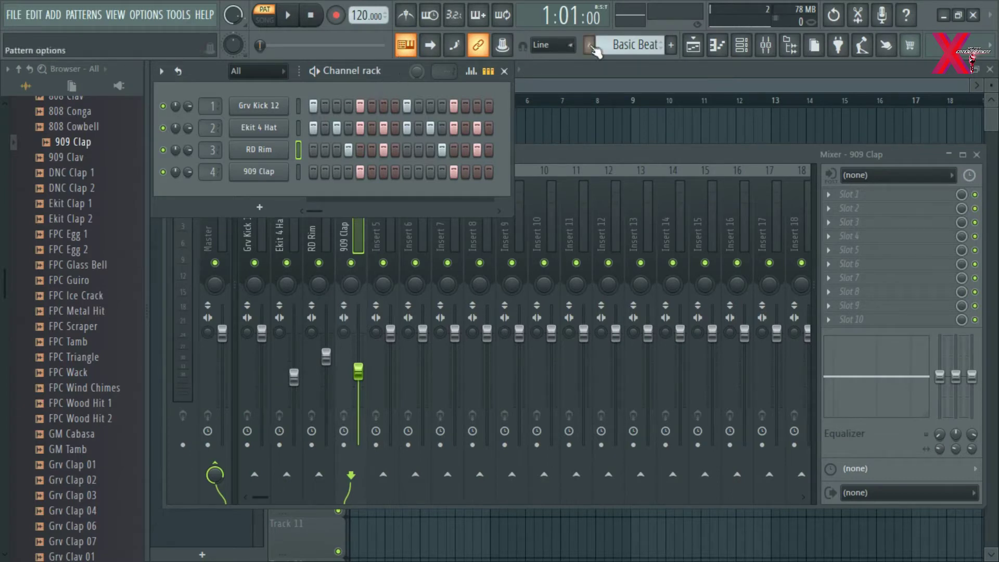
Create a second pattern named Basic Beat and place Grv Kick 12 hits on steps 1, 4 and 7
click(671, 45)
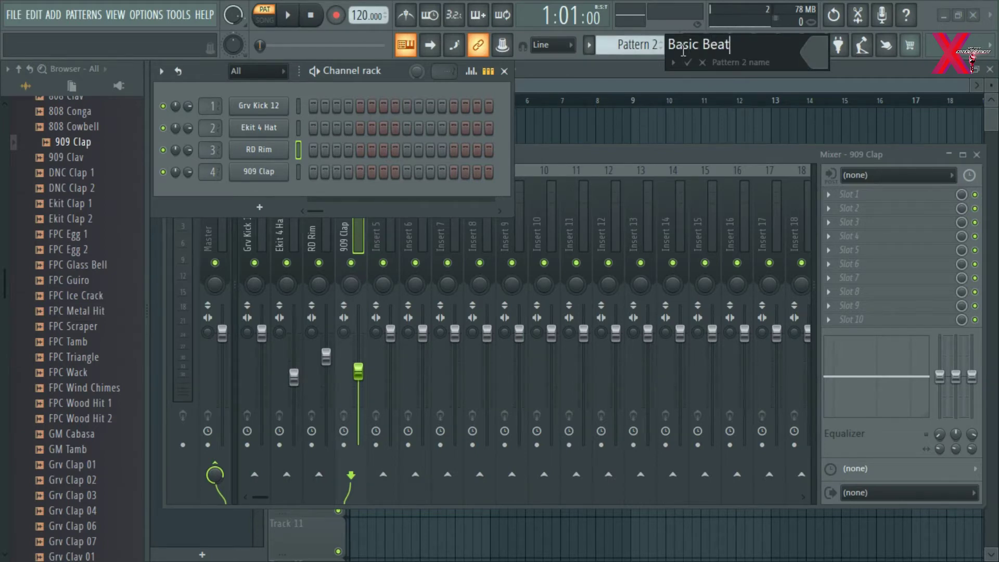
key(Return)
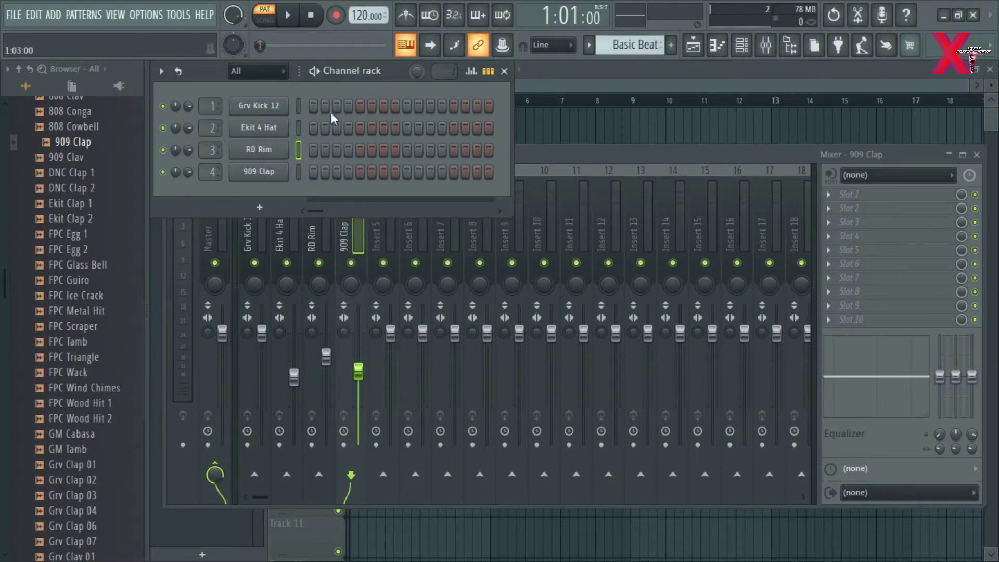
click(315, 107)
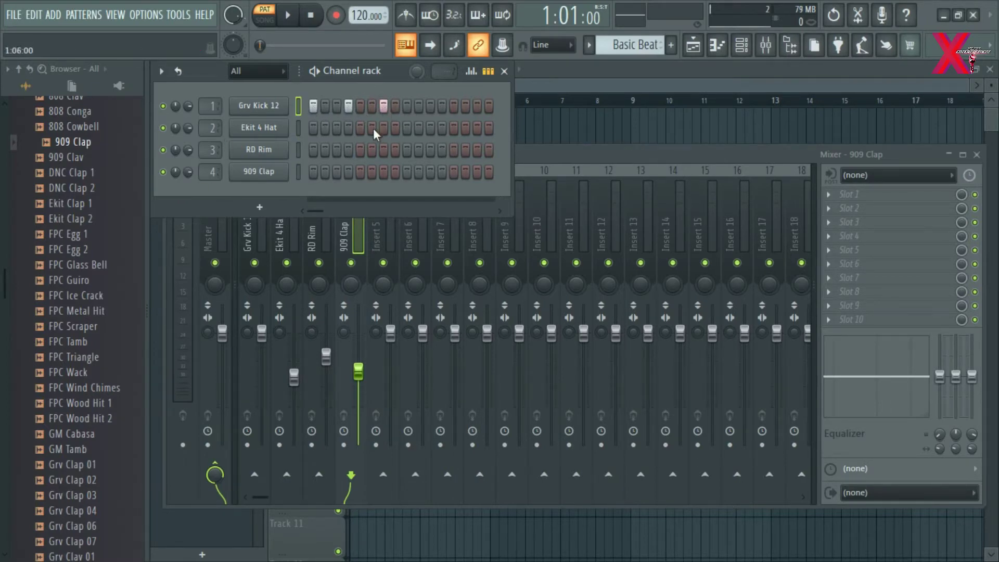
click(315, 72)
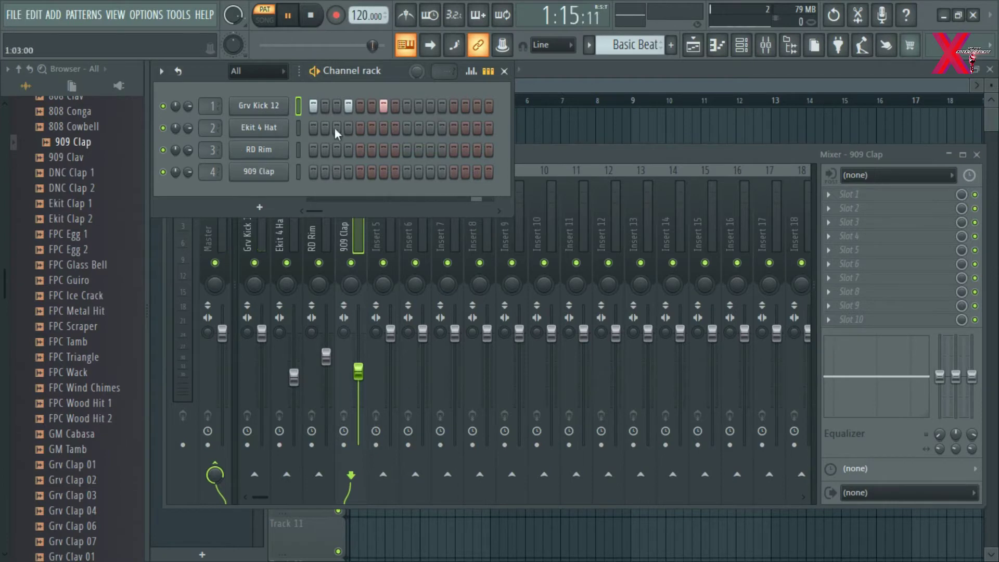
Place a 909 Clap hit on step 11 while the pattern plays, trying step 10 as an alternative
click(433, 173)
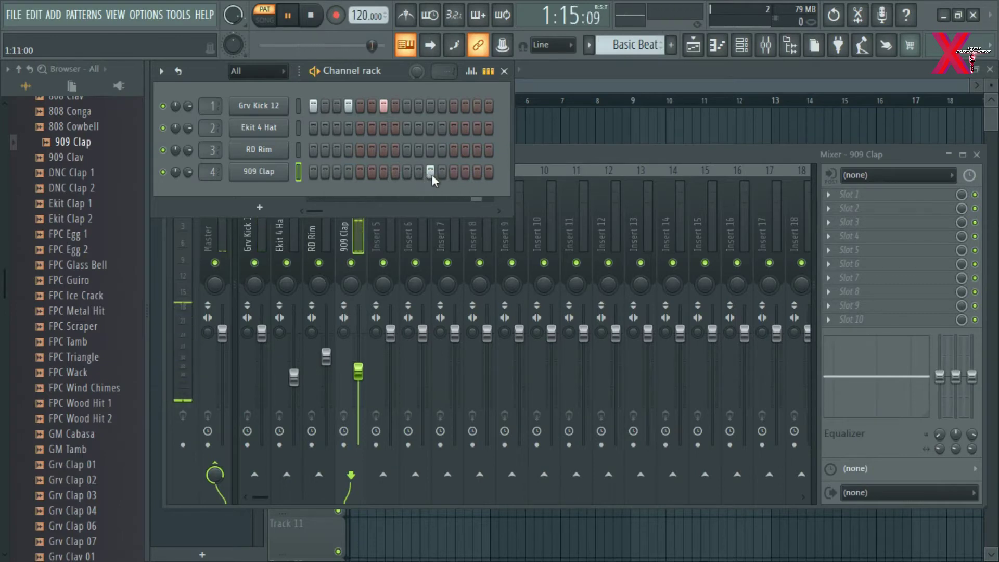
click(420, 173)
click(434, 173)
click(419, 172)
click(431, 172)
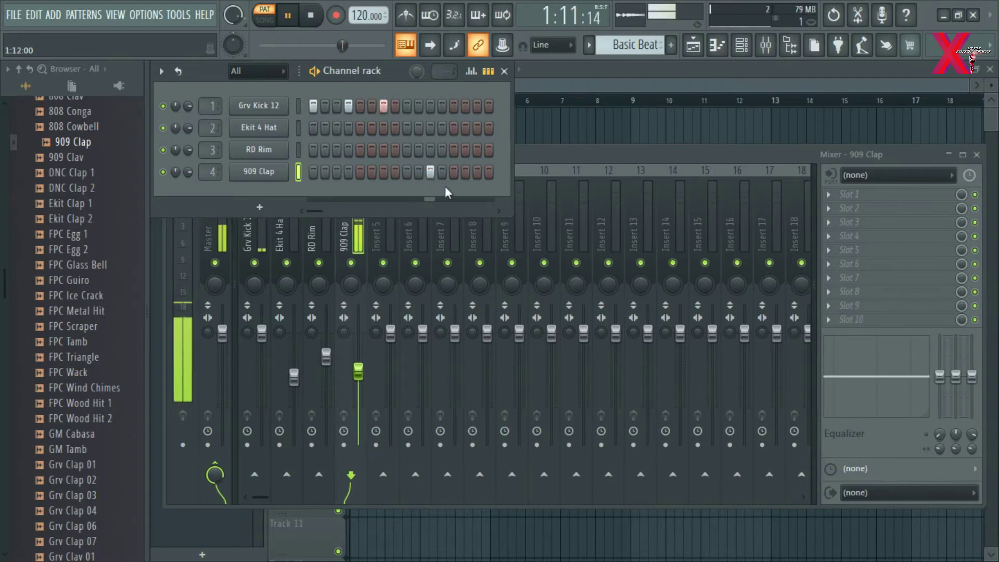
Place RD Rim hits on steps 14 and 15 while the pattern plays, and stop playback
click(465, 150)
click(485, 150)
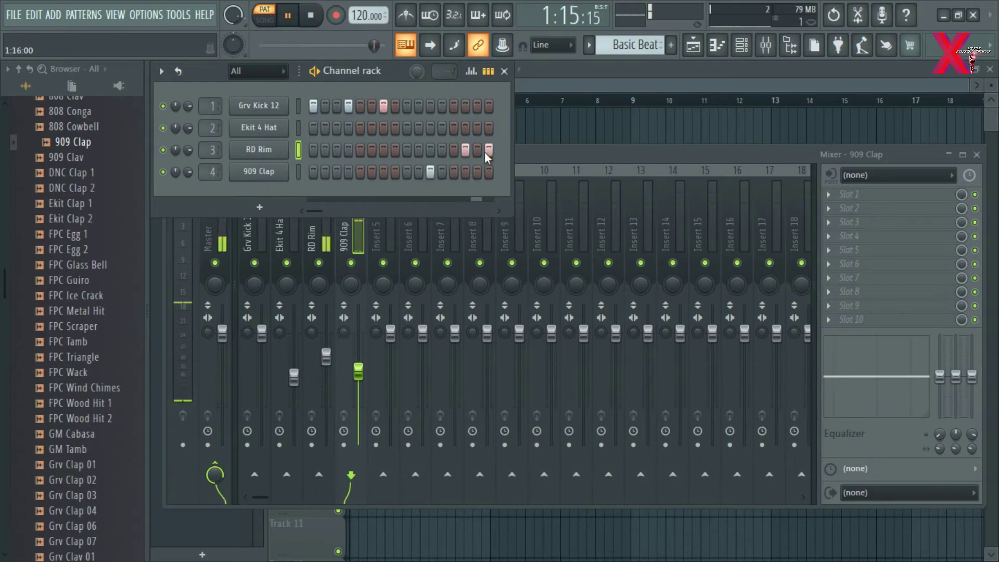
click(489, 152)
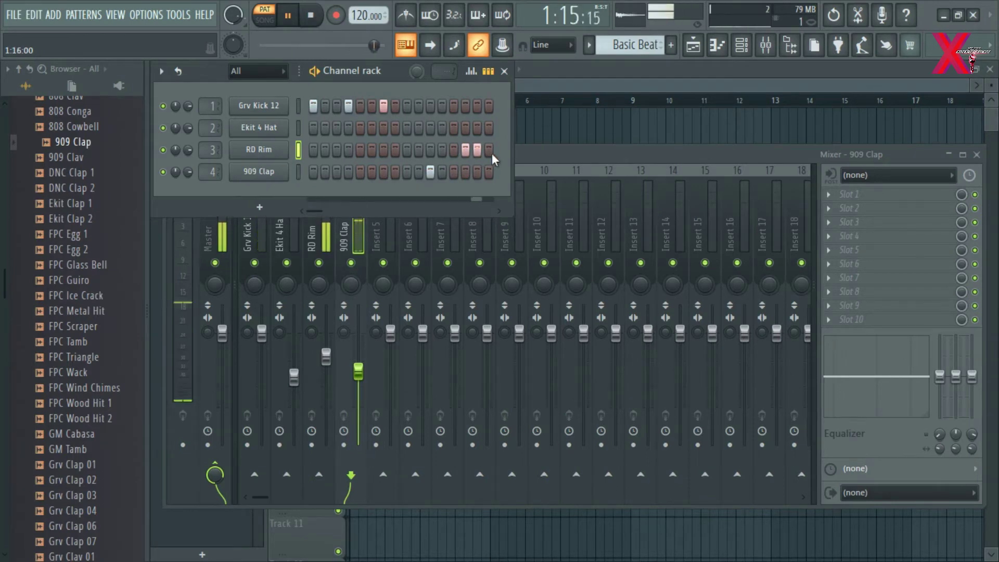
click(476, 151)
key(space)
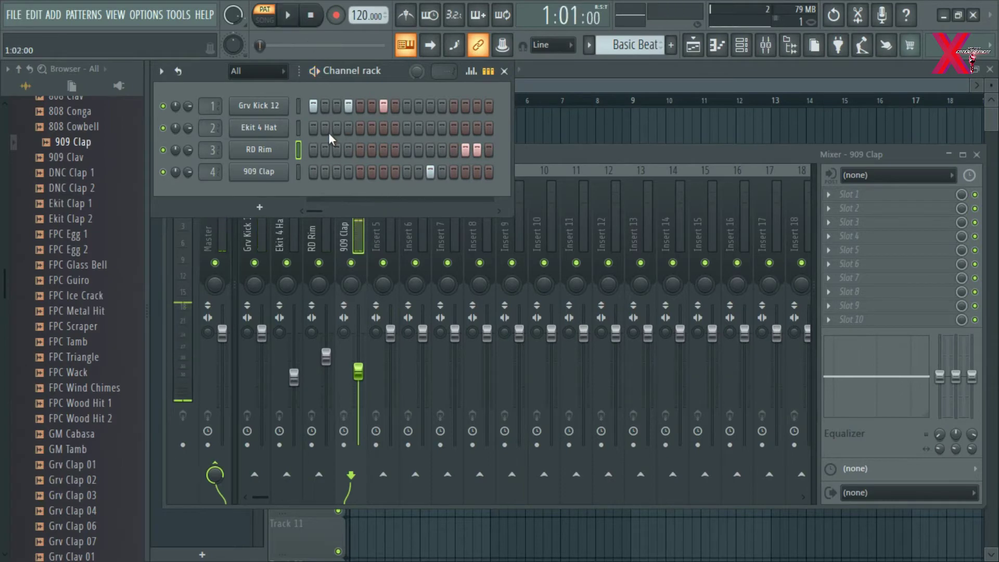
Place Ekit 4 Hat hits on steps 3, 6 and 9 and play the pattern to check them
click(336, 129)
key(space)
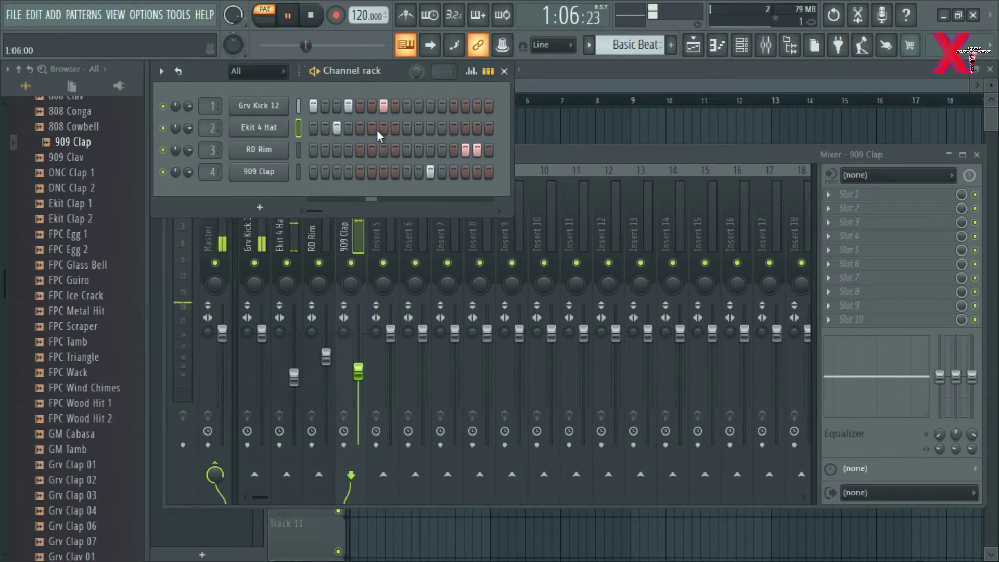
click(374, 130)
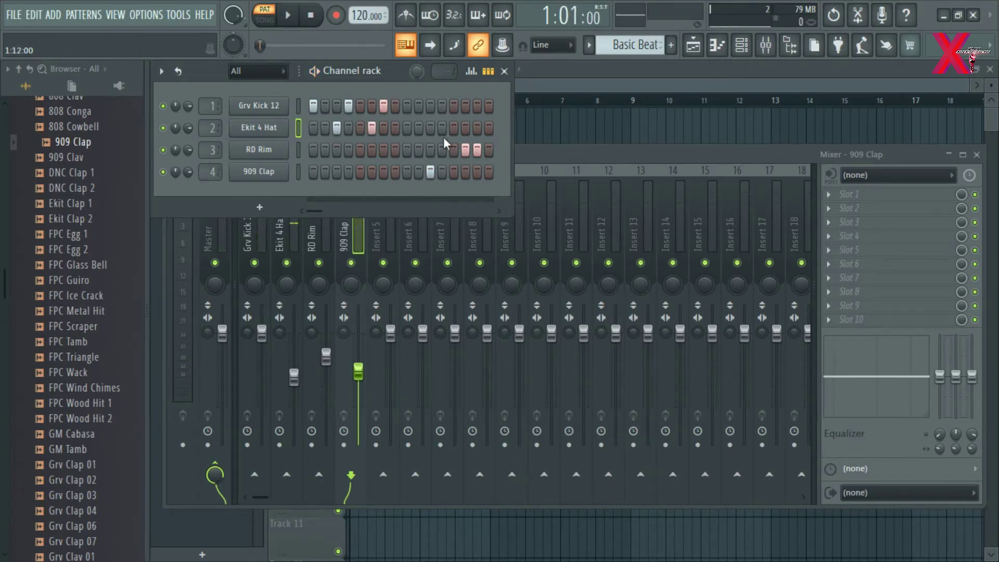
click(408, 130)
key(space)
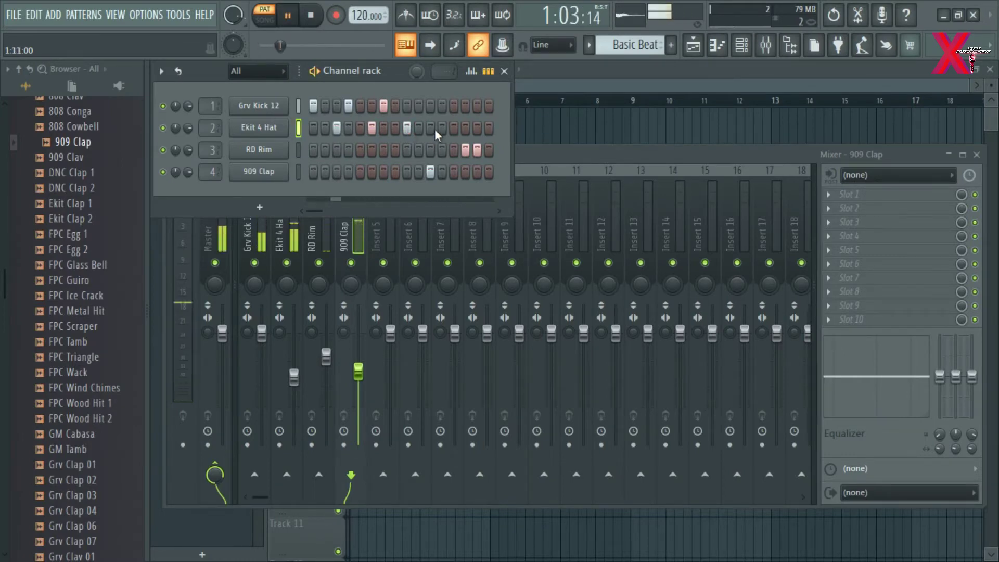
Try extra RD Rim hits on steps 4 and 7 during playback and remove both of them
key(space)
click(348, 150)
click(386, 150)
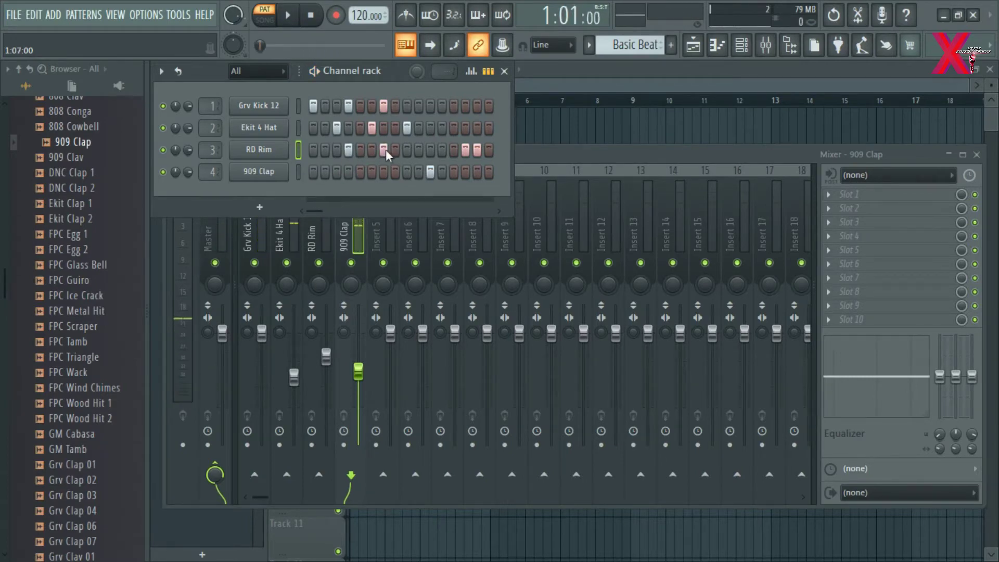
key(space)
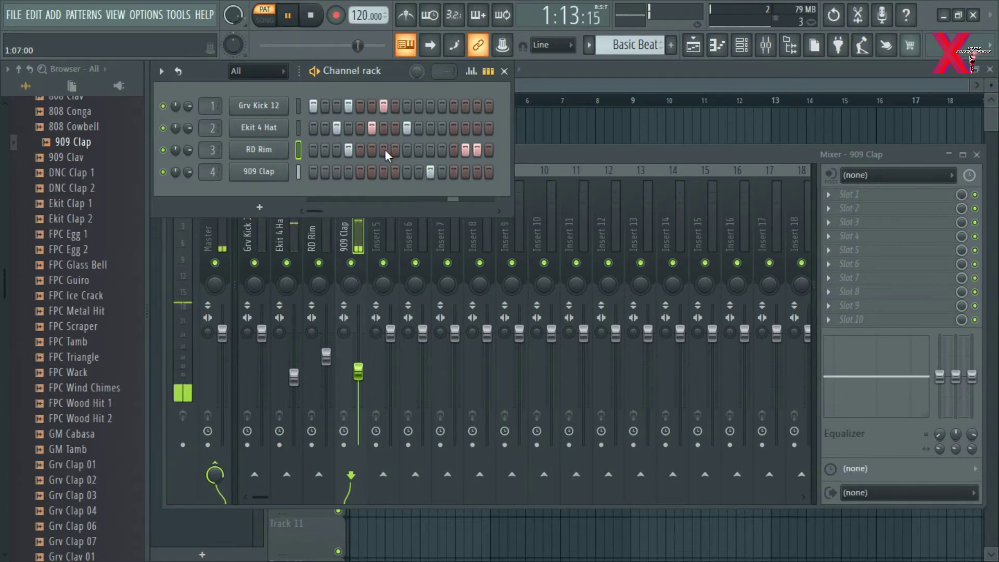
click(386, 149)
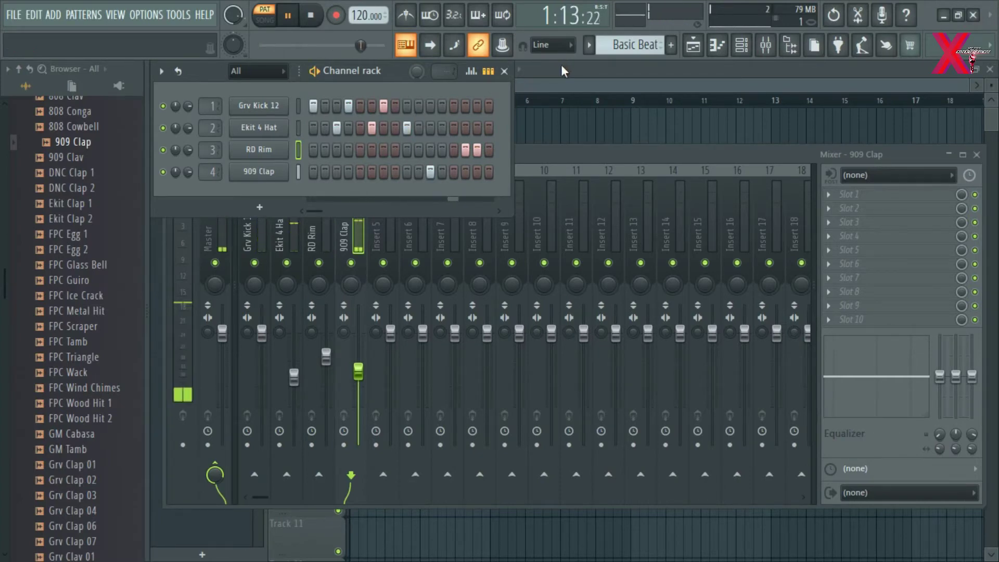
key(space)
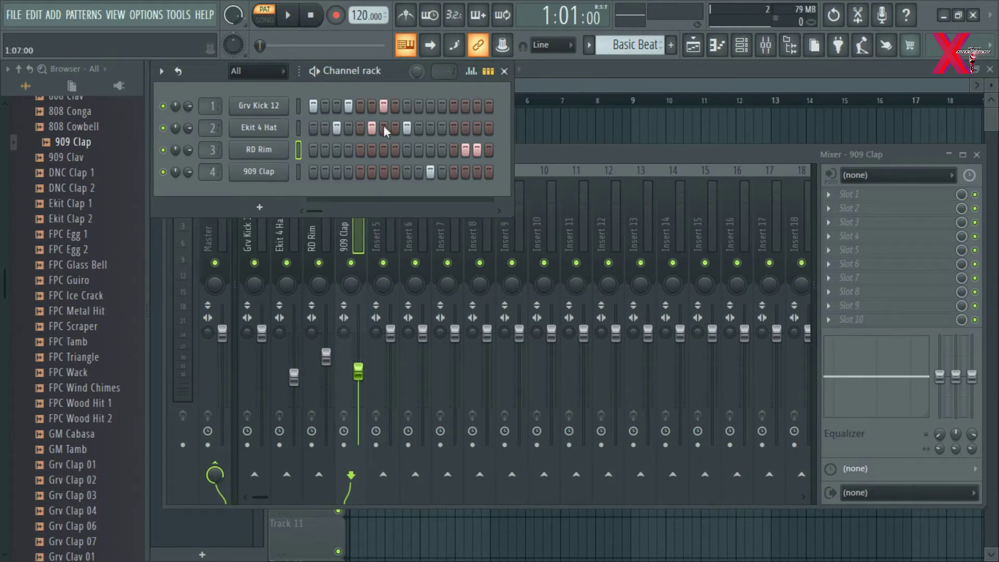
Paint clips of the second Basic Beat pattern on Track 1 across bars 1 to 10 of the playlist and switch to song mode
click(718, 47)
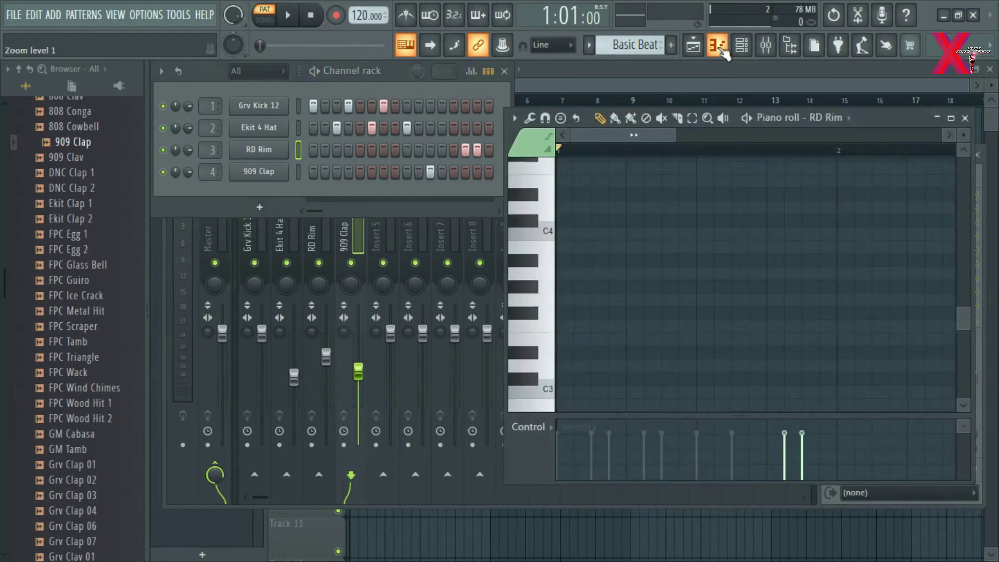
click(719, 46)
click(693, 45)
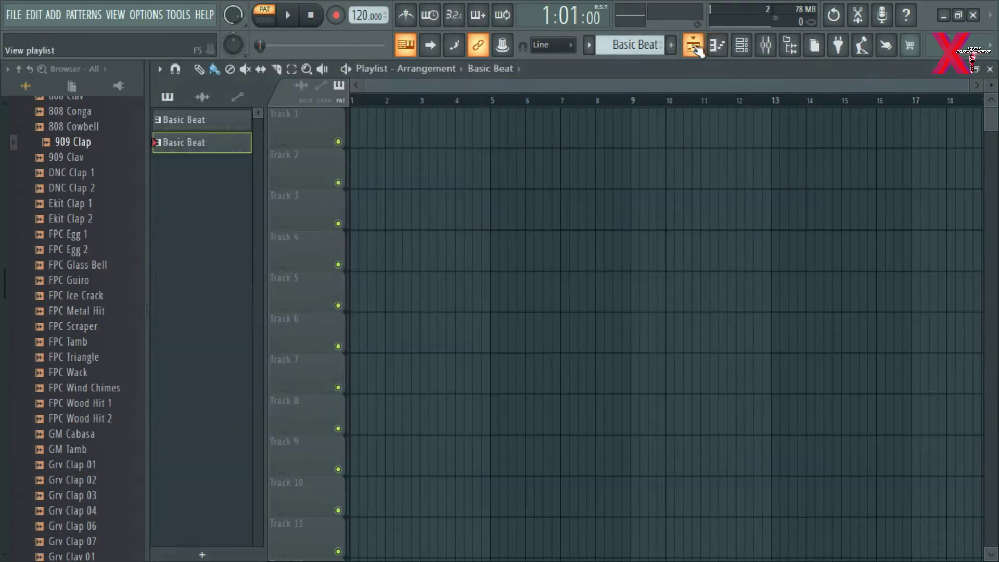
click(693, 45)
click(693, 46)
mouse_move(384, 141)
mouse_down()
mouse_move(720, 151)
mouse_move(700, 136)
mouse_up()
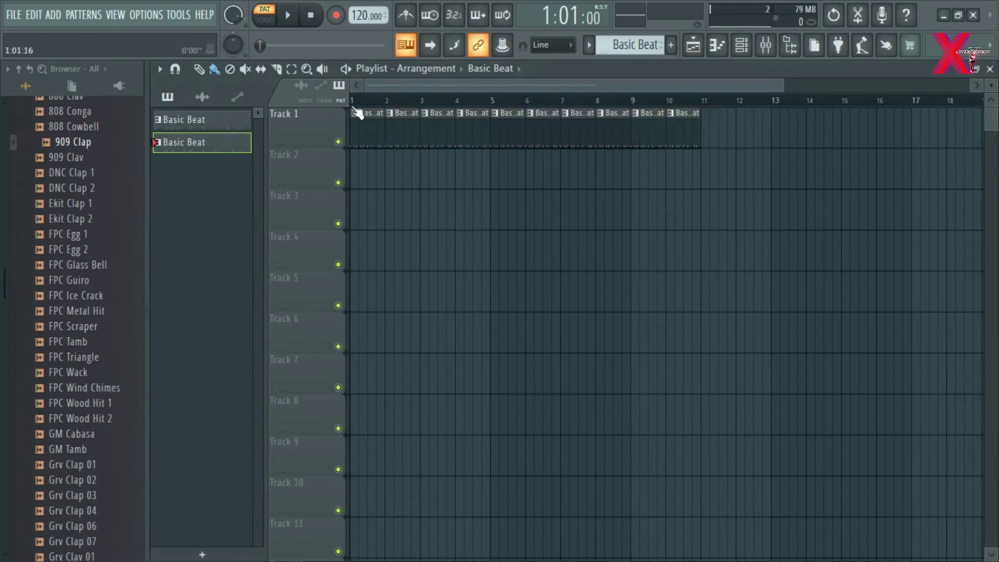
key(l)
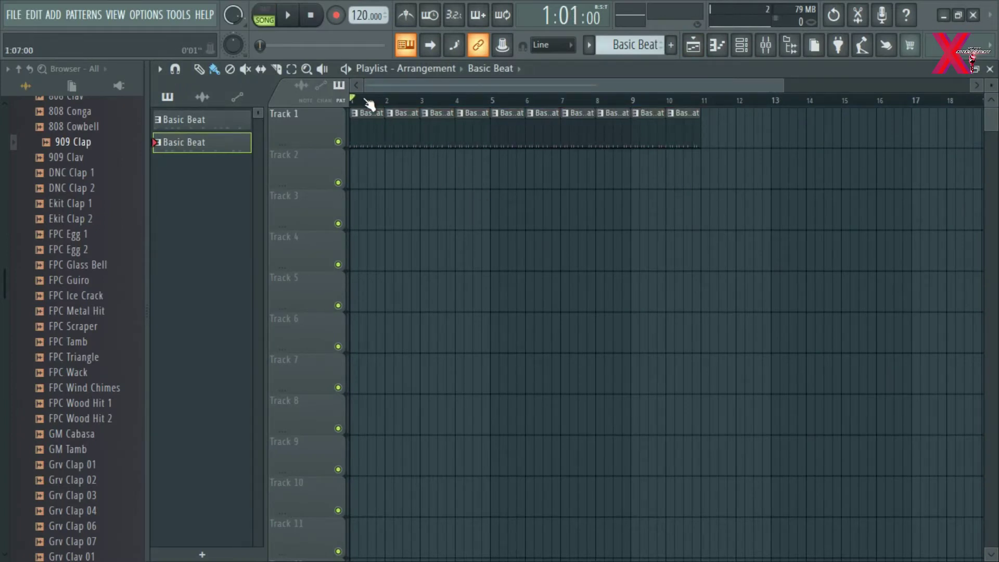
Play the first bars of the arrangement in song mode and examine the clips on Track 1
scroll(365, 101, up, 3)
scroll(391, 110, down, 3)
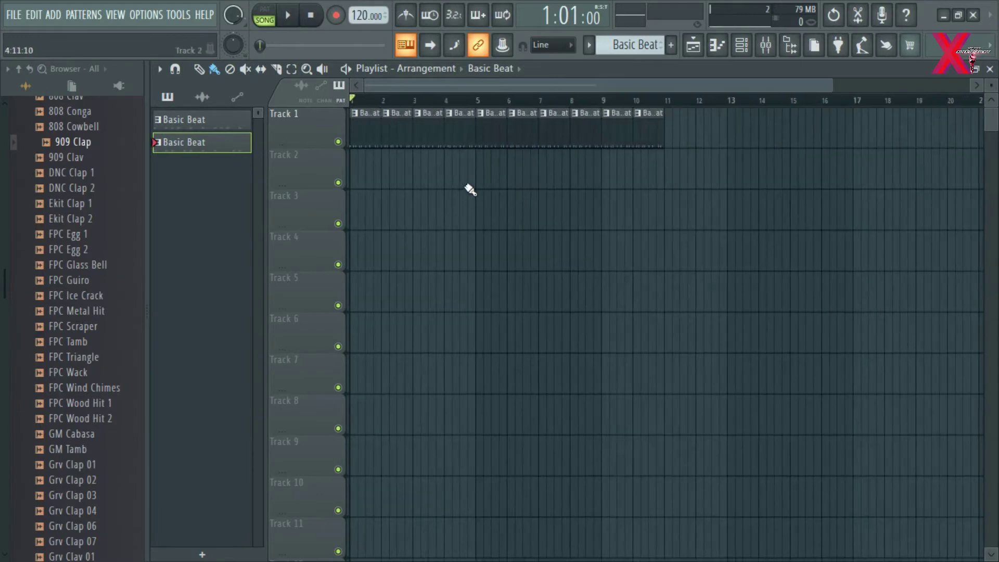
scroll(384, 107, up, 2)
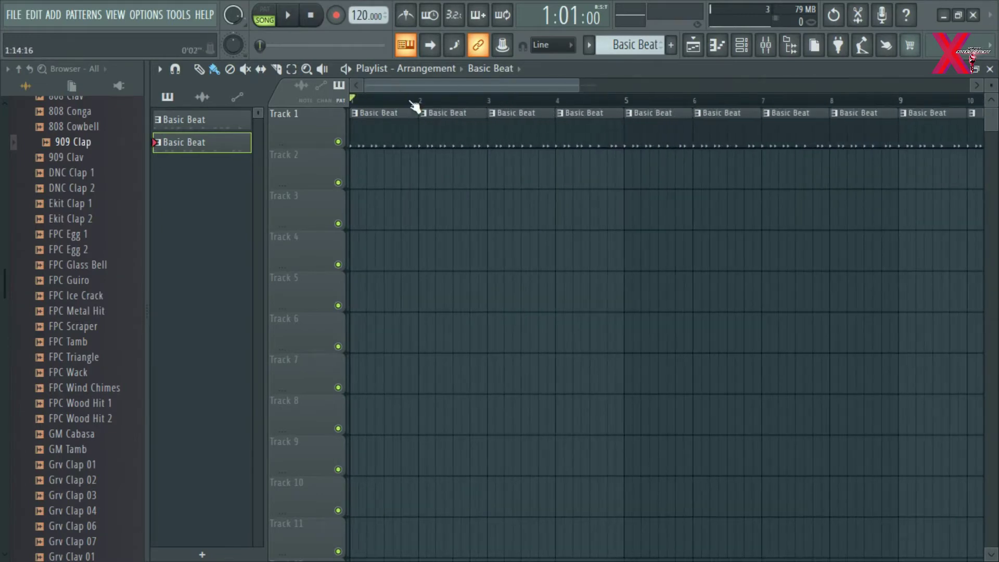
scroll(415, 106, down, 4)
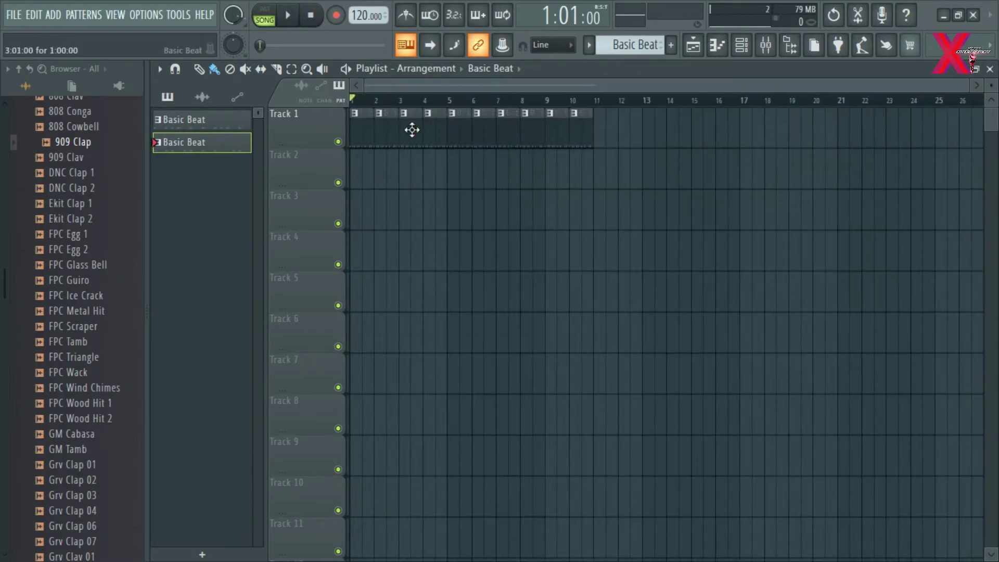
key(space)
scroll(364, 109, up, 6)
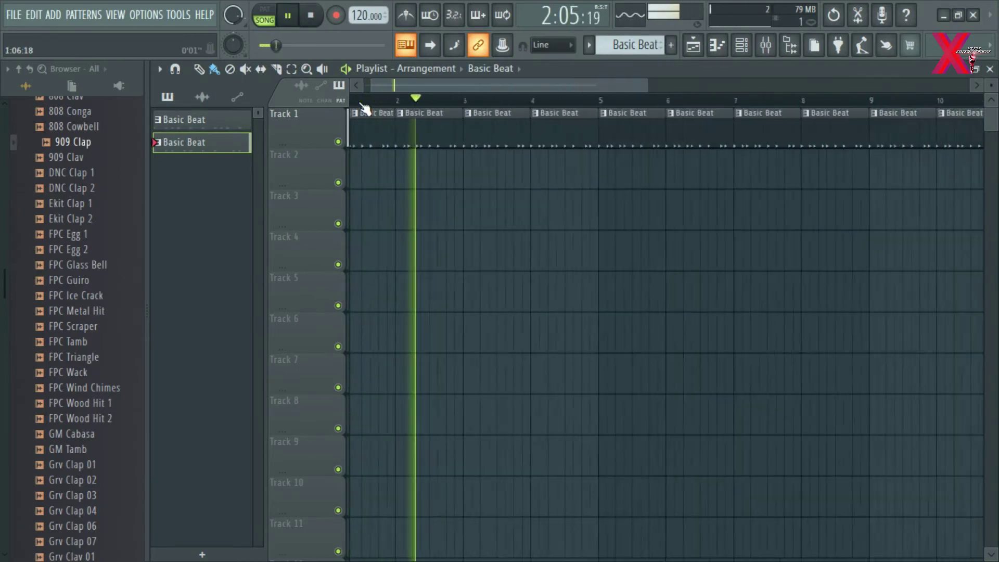
scroll(411, 105, down, 4)
scroll(414, 101, down, 3)
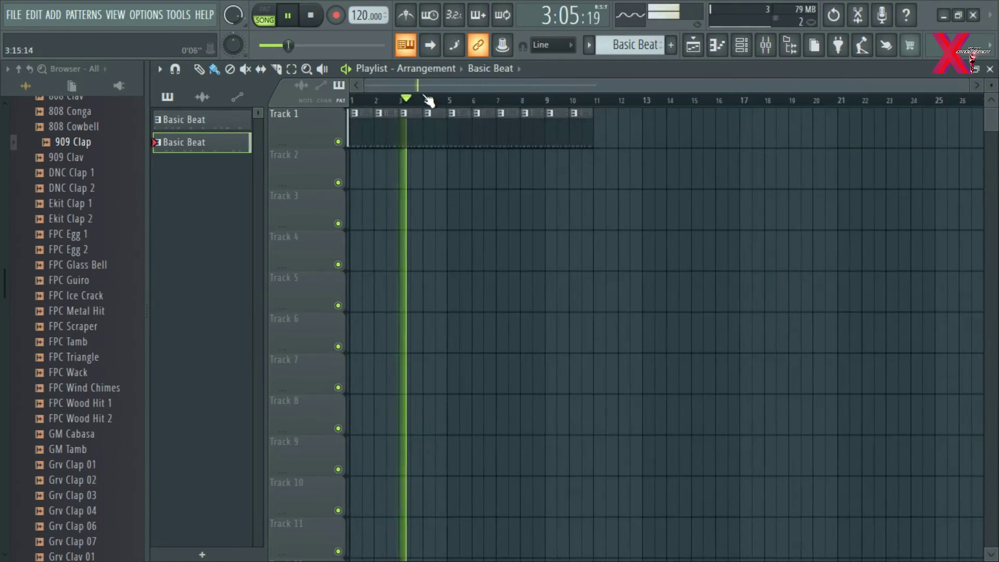
key(space)
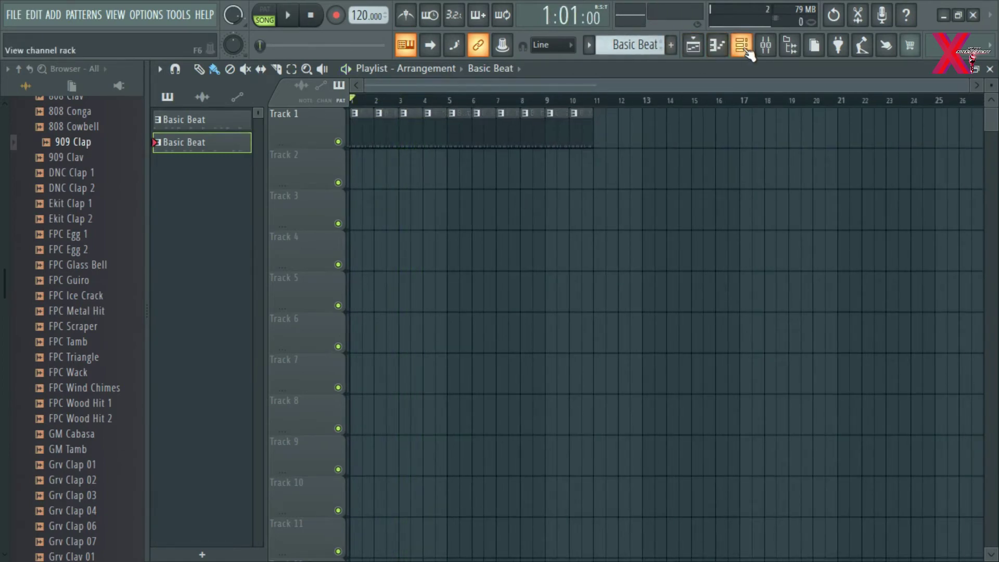
Open the RD Rim piano roll, maximize it and bring the C5 row into view
click(717, 46)
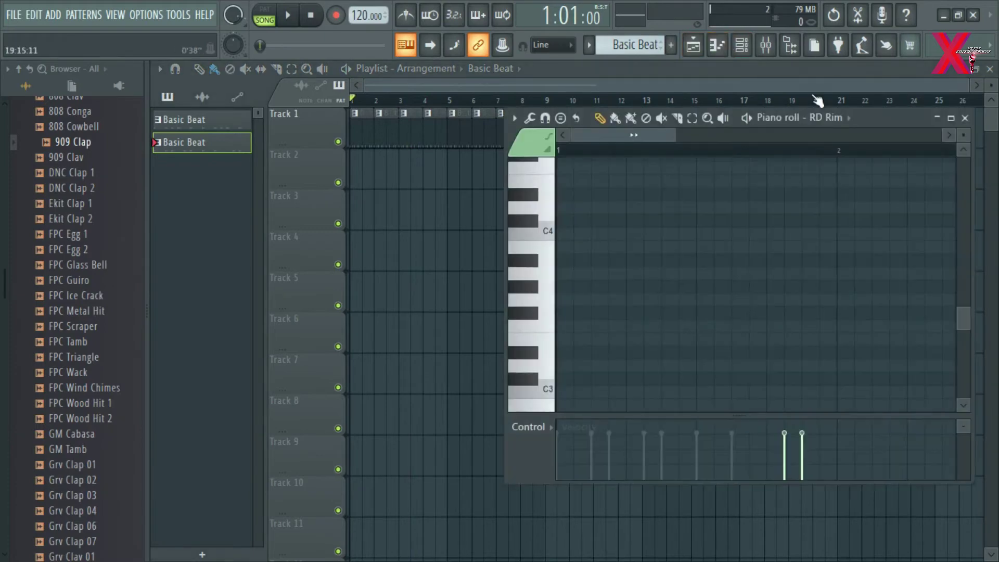
click(950, 118)
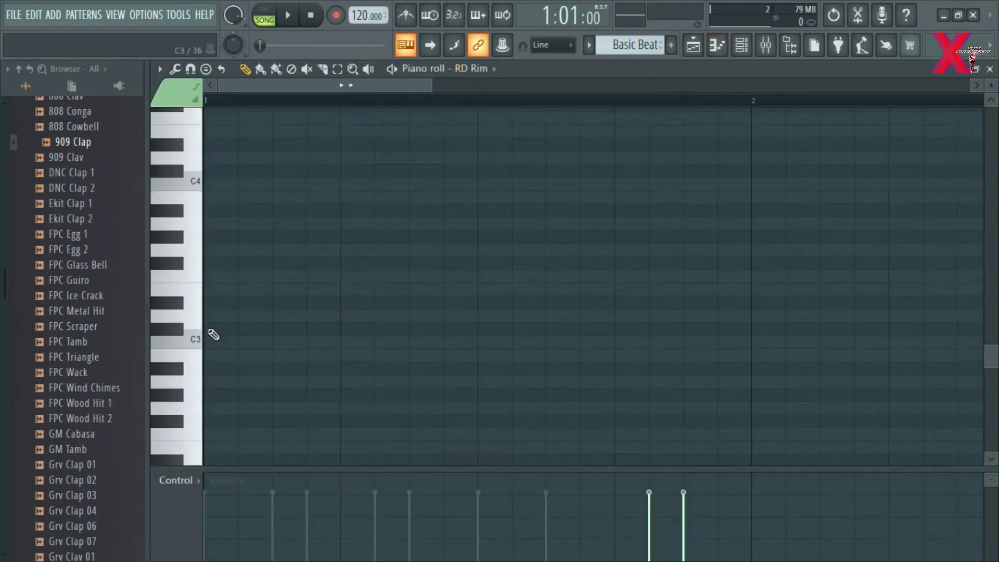
scroll(223, 208, up, 5)
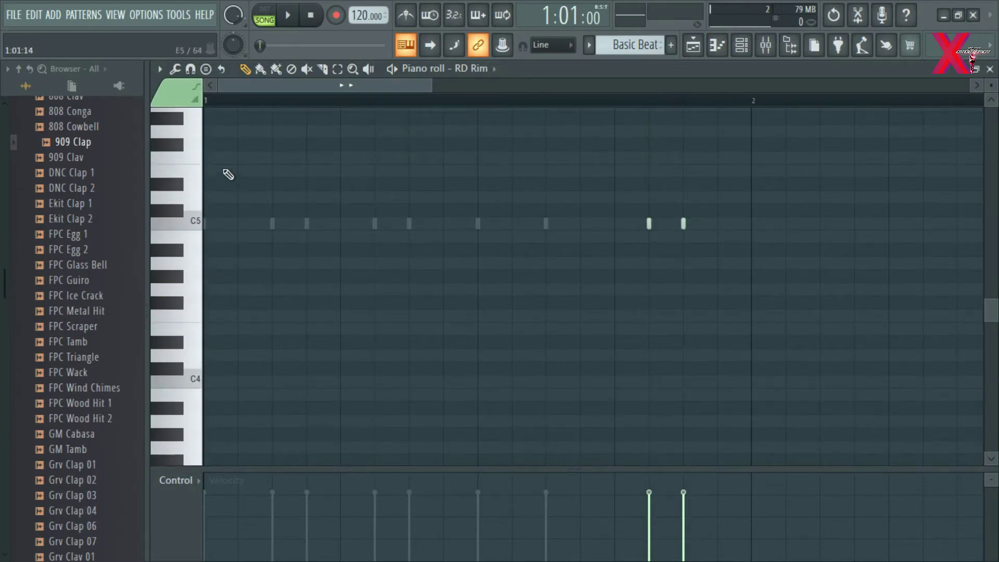
click(224, 158)
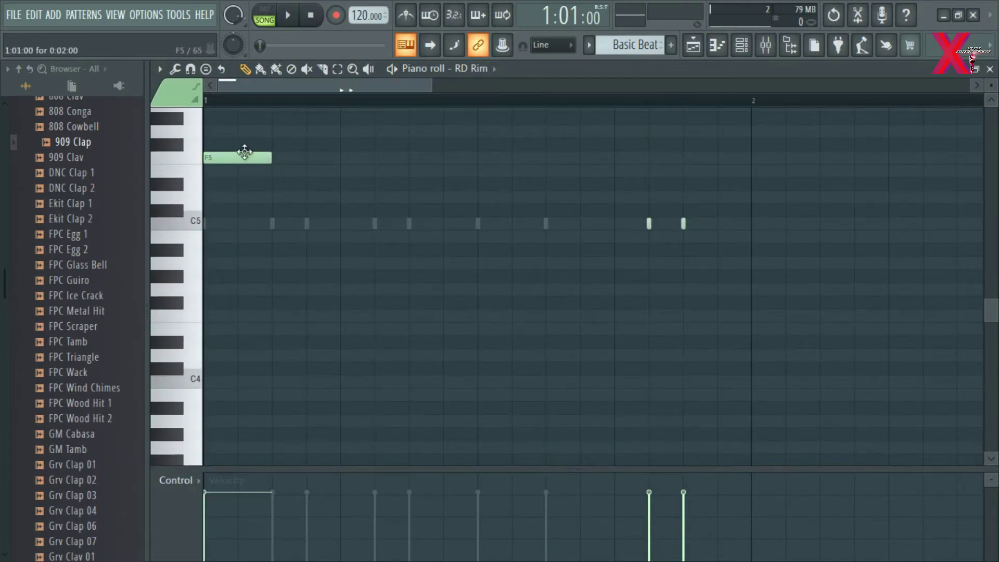
right_click(244, 152)
scroll(632, 44, down, 1)
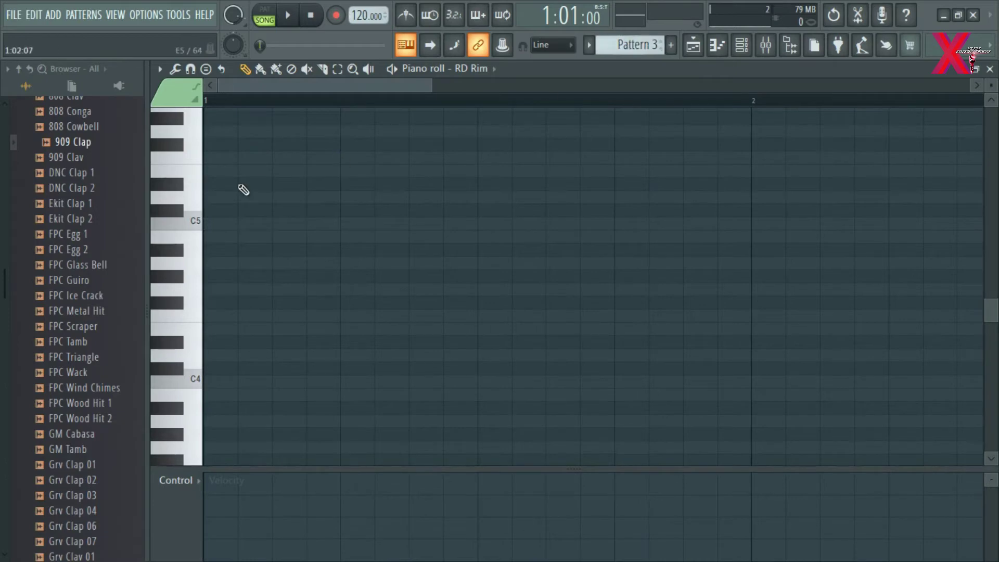
Create a new third pattern and name it Basic
click(671, 45)
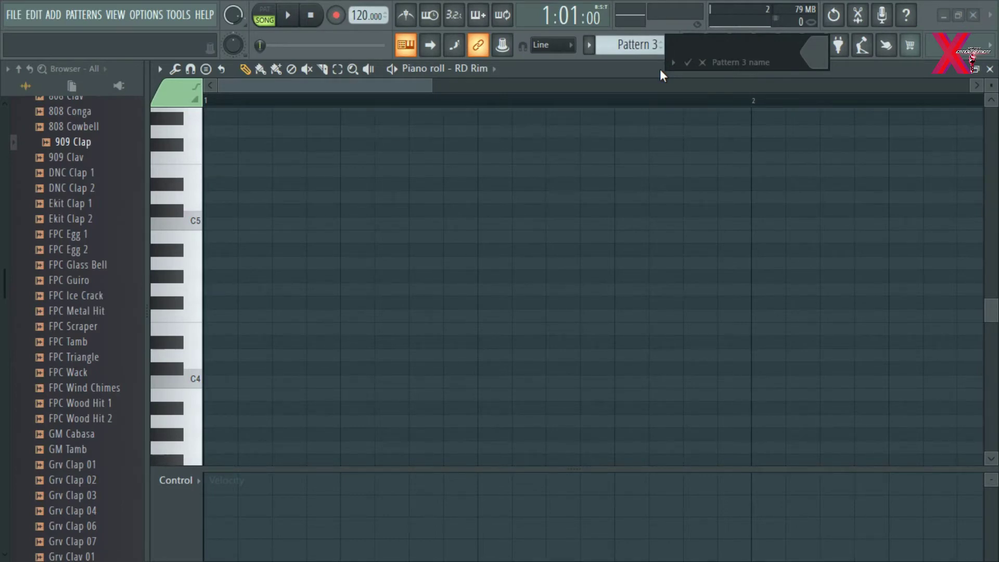
text(Basic)
key(Return)
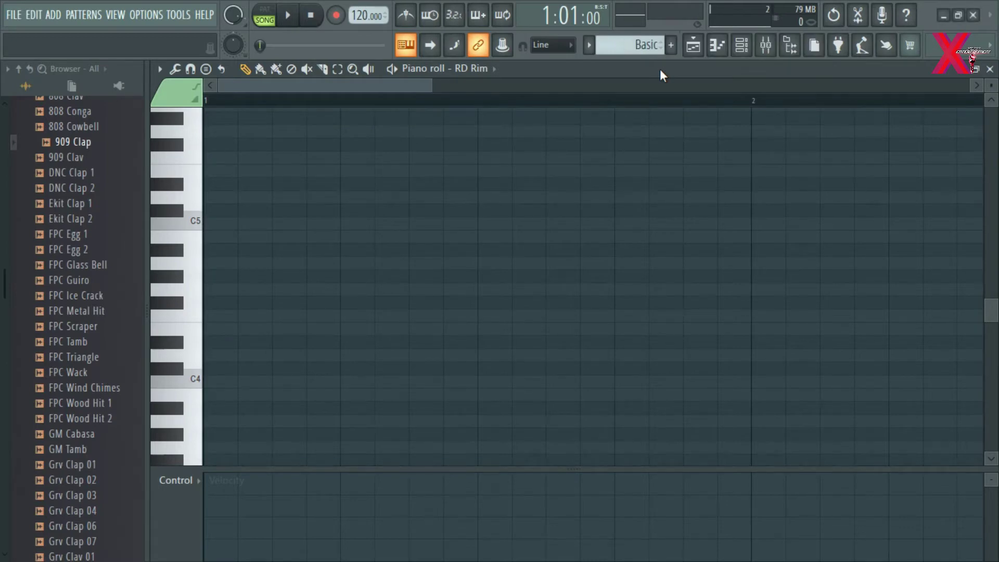
Draw four C5 notes one step long in the RD Rim piano roll, one on each beat of bar 1
click(205, 222)
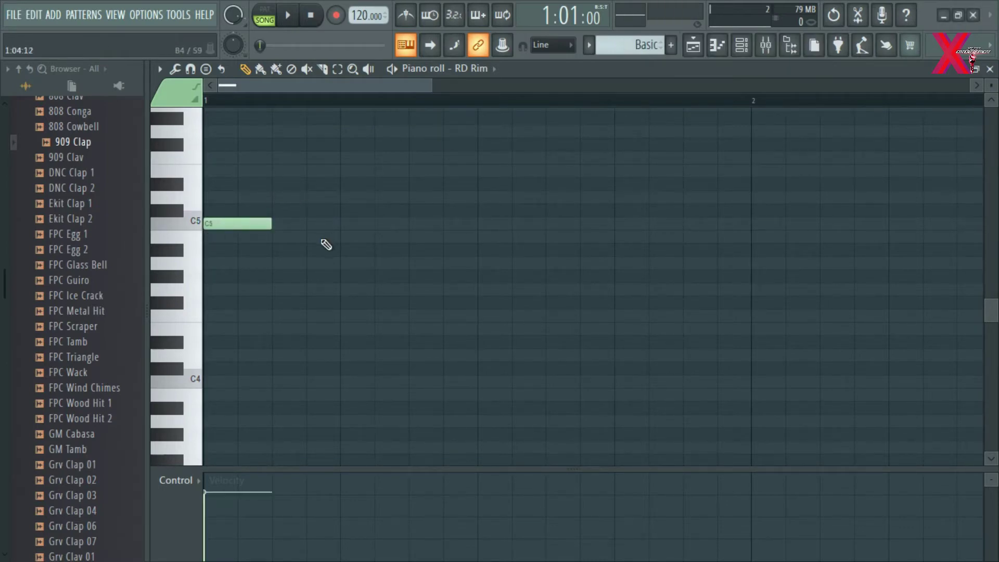
drag(270, 223, 263, 232)
mouse_move(349, 225)
mouse_down()
mouse_move(370, 225)
mouse_move(357, 211)
mouse_move(348, 232)
mouse_move(353, 222)
mouse_up()
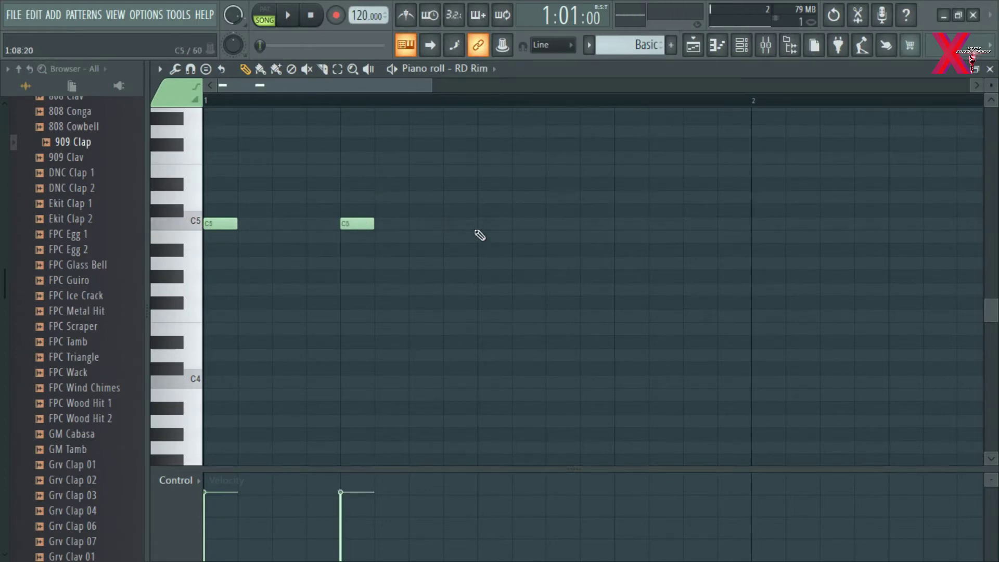
click(484, 223)
click(616, 222)
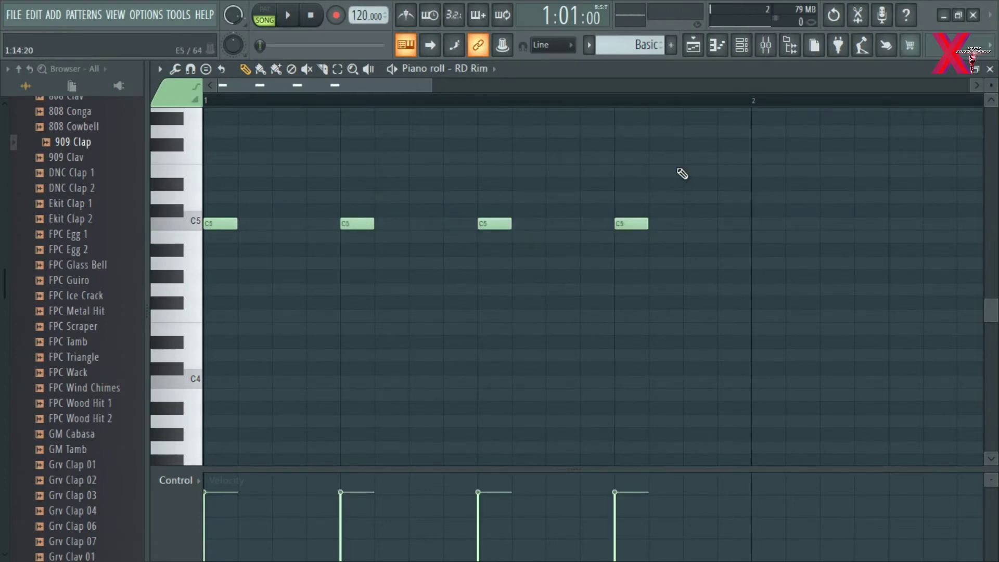
Cut the notes from the RD Rim channel and paste them into the Grv Kick 12 channel
click(741, 45)
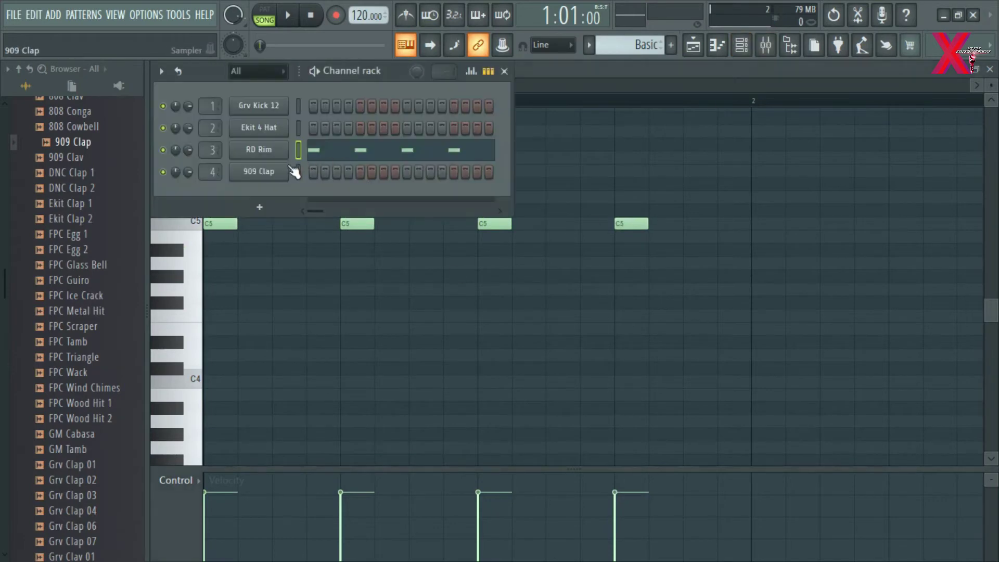
right_click(275, 152)
click(454, 151)
right_click(281, 107)
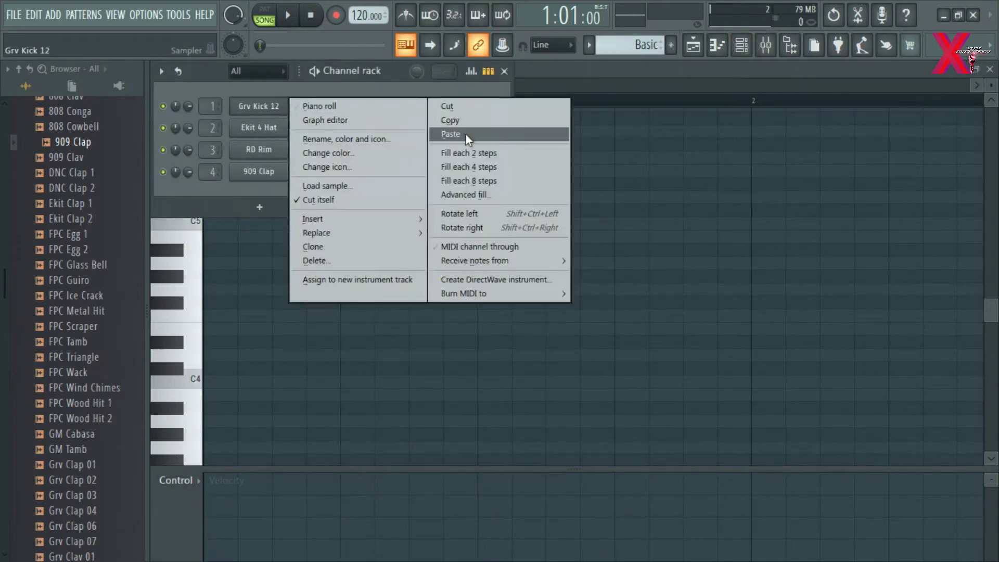
click(466, 133)
Play the kick notes in pattern mode, stop playback and return to the RD Rim piano roll
key(space)
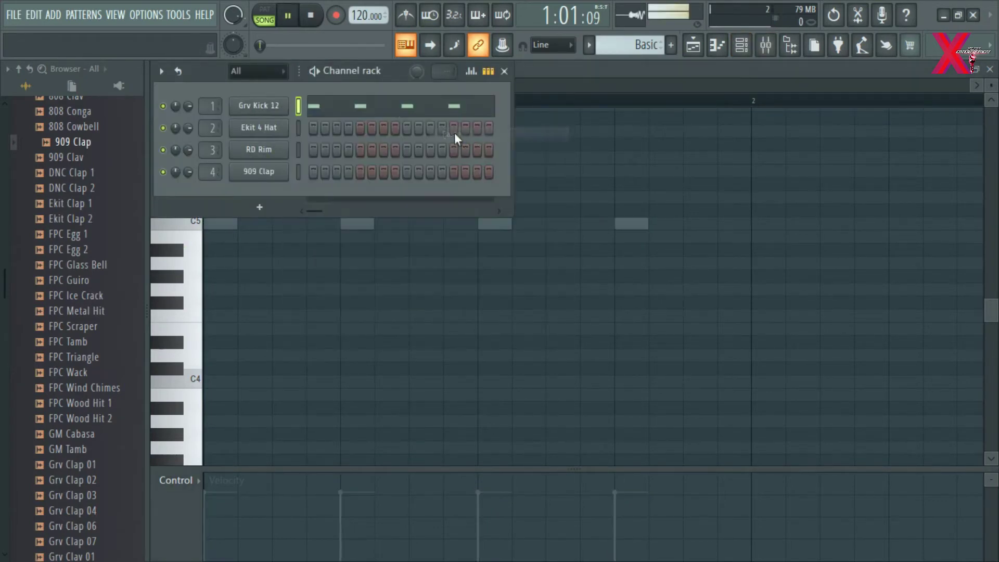
click(314, 72)
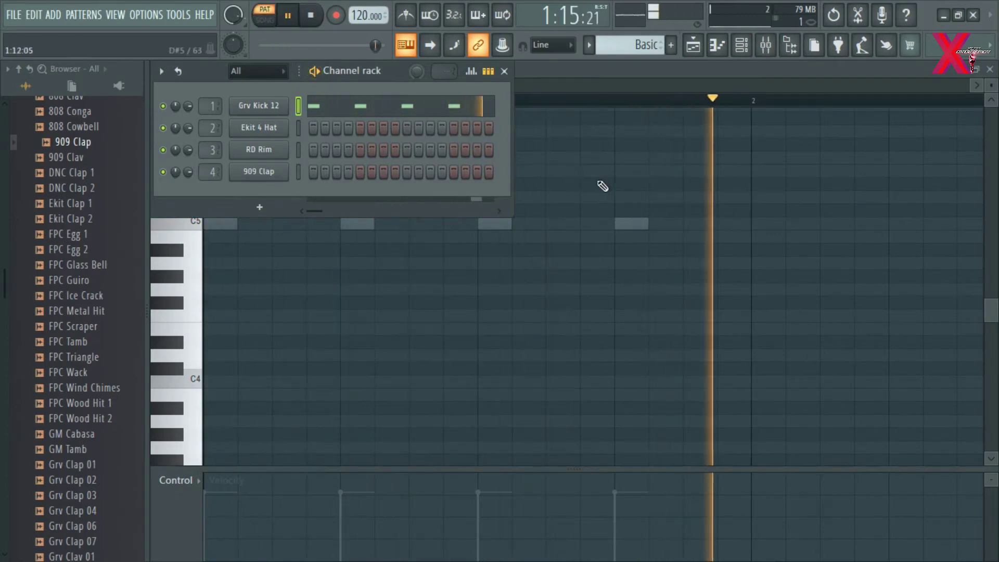
click(652, 163)
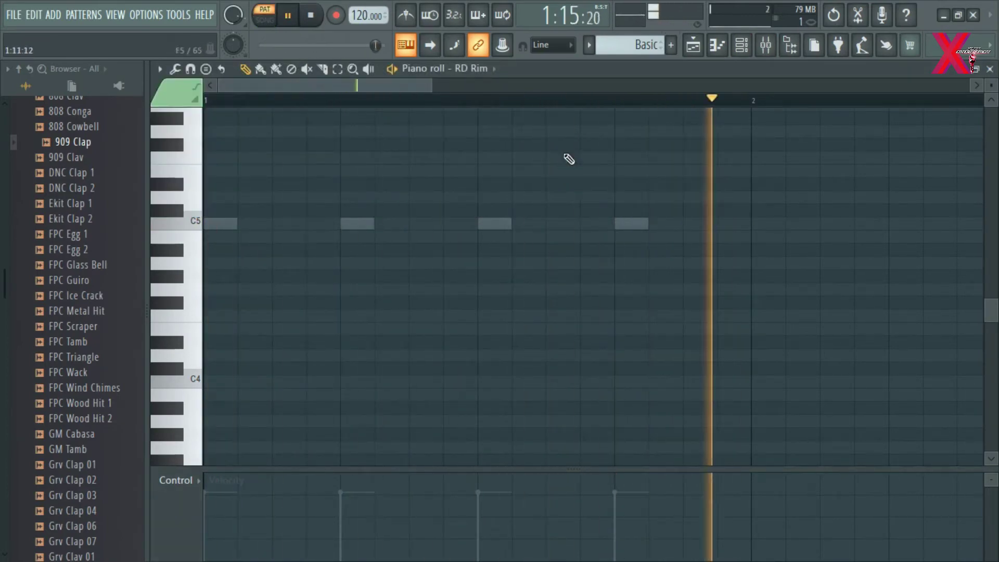
key(space)
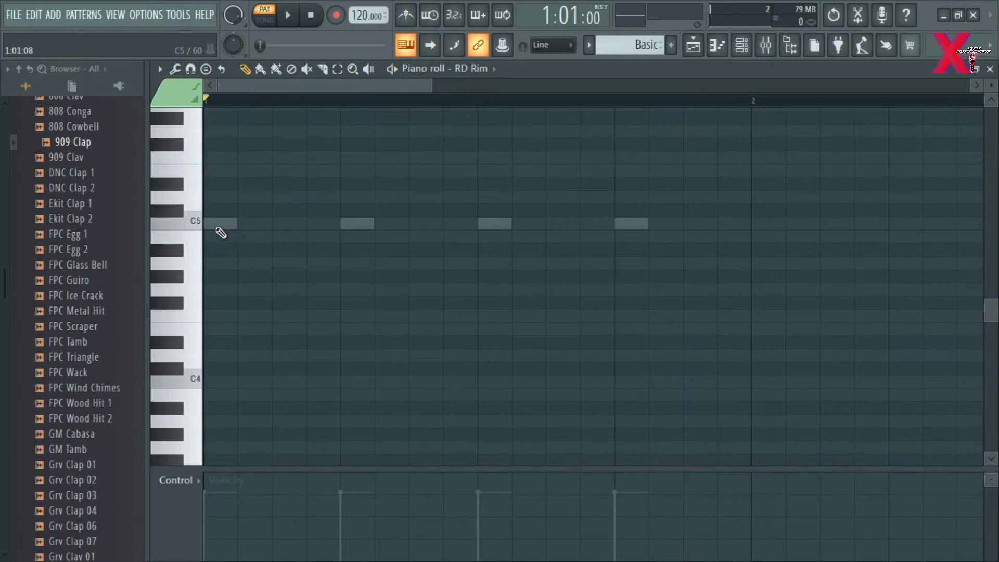
mouse_move(358, 230)
mouse_down()
mouse_move(424, 228)
mouse_move(354, 234)
mouse_up()
Set the piano roll's grid snap to 1/3 beat
click(190, 70)
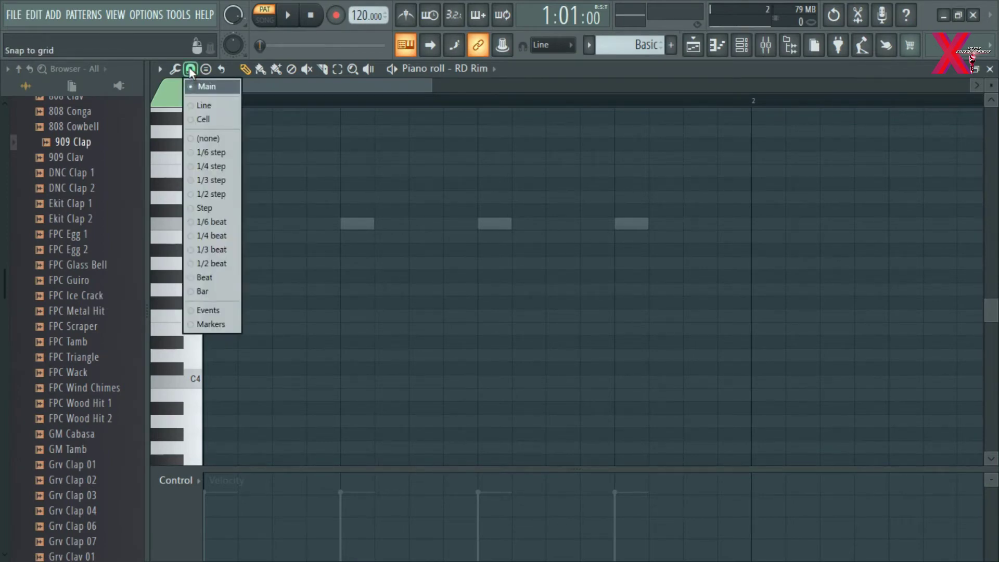
click(192, 71)
click(190, 70)
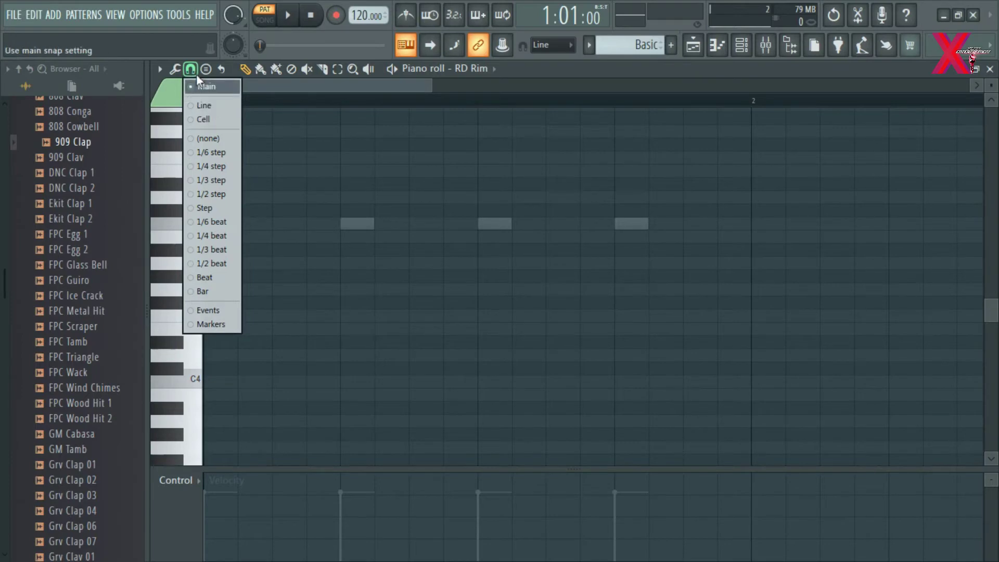
click(191, 69)
click(192, 68)
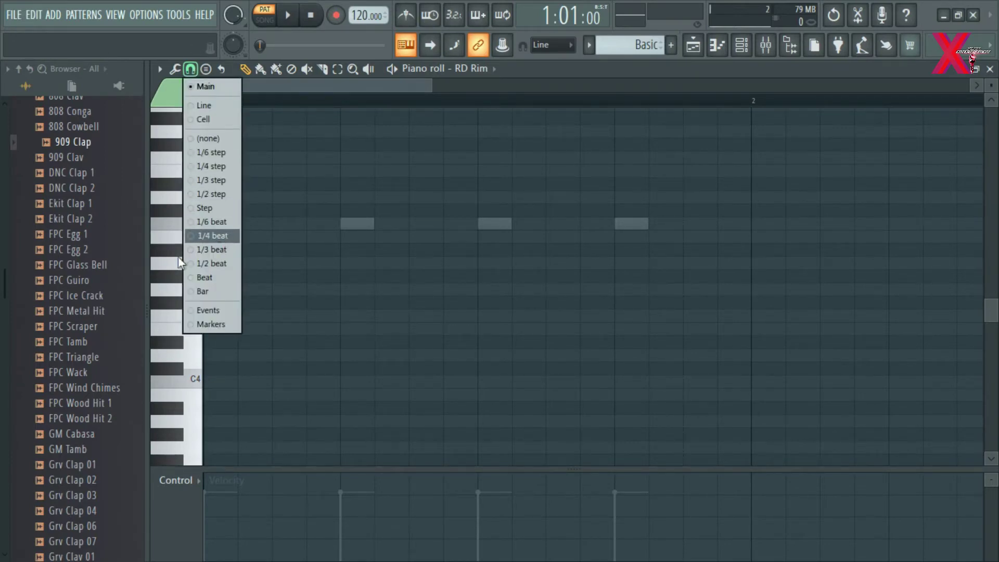
click(215, 236)
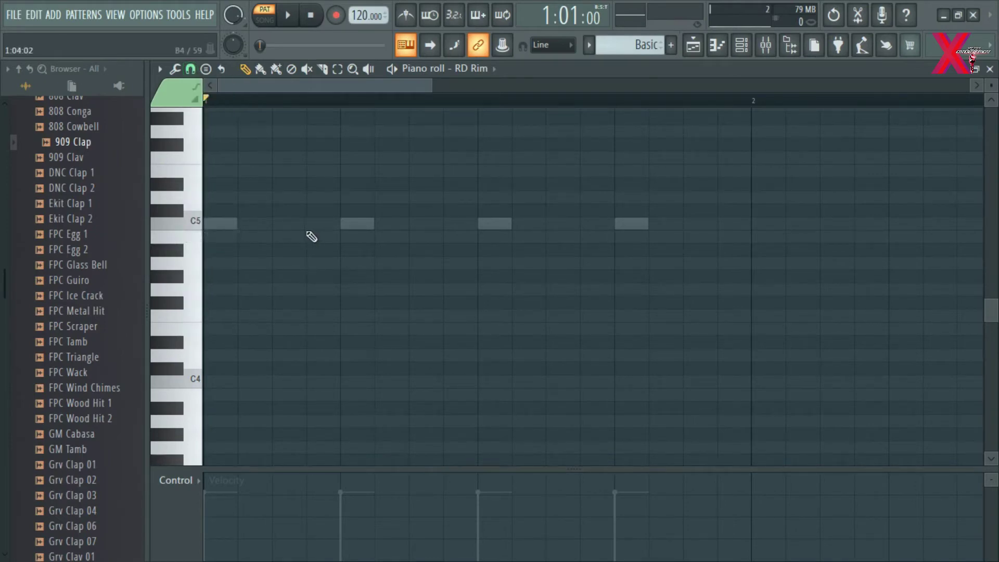
click(190, 69)
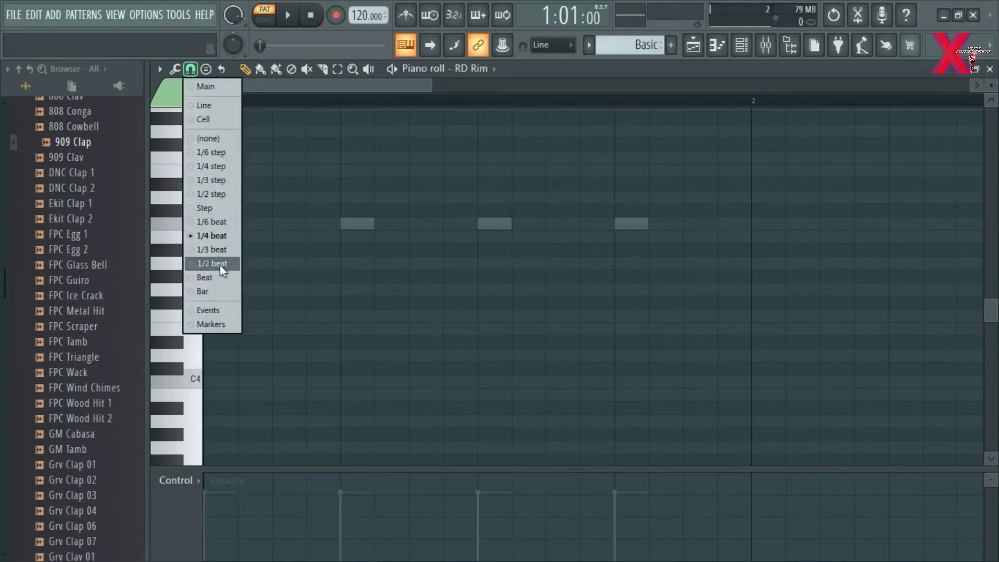
click(235, 250)
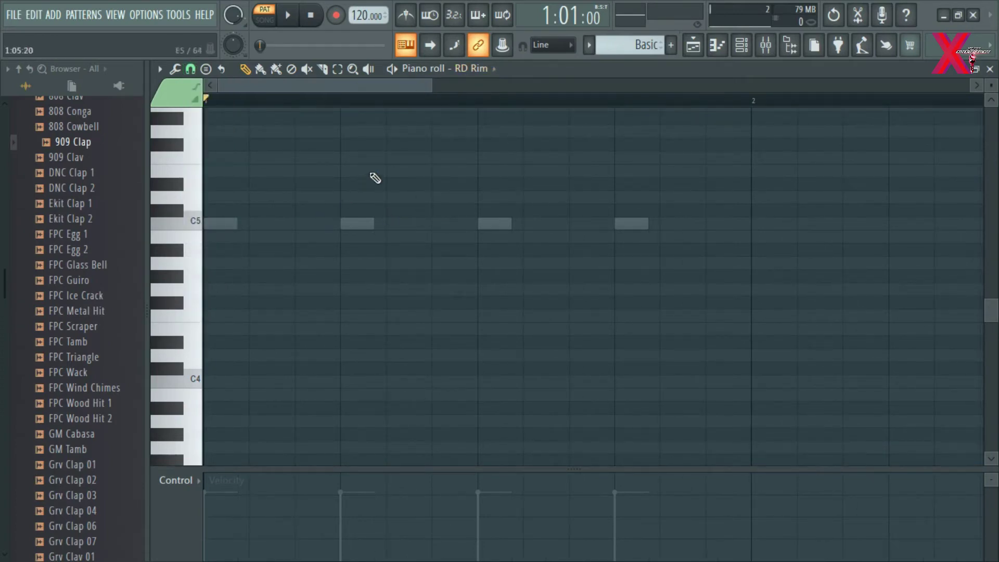
Add RD Rim notes on D5 at the last third of beats 1 and 3 and the second third of beats 2 and 4, and play them
click(297, 197)
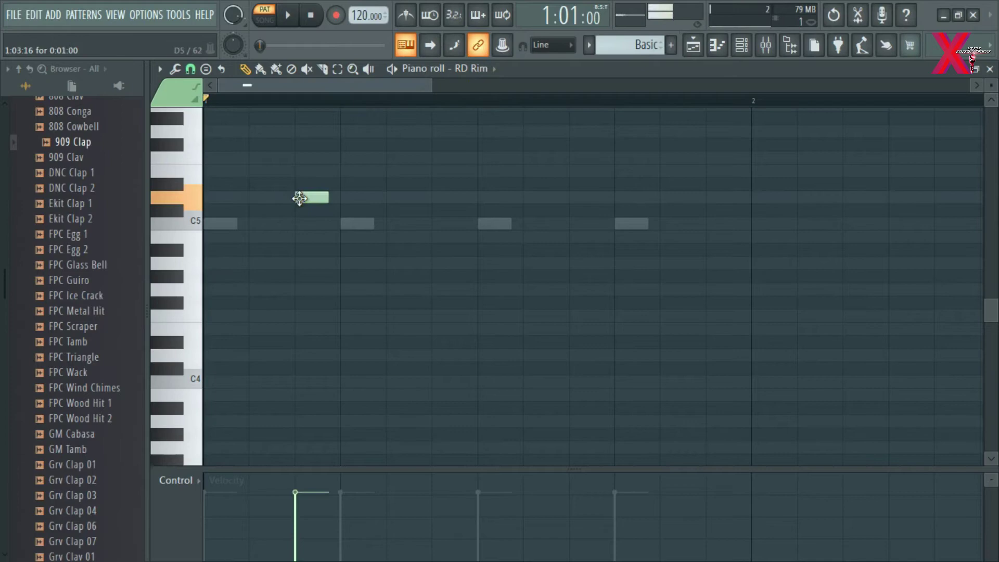
click(392, 198)
key(space)
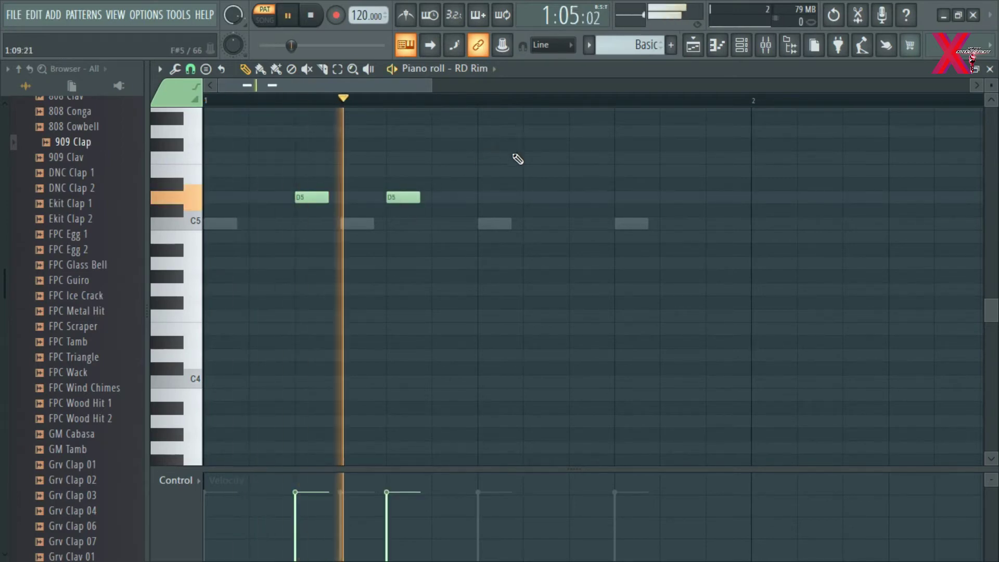
key(space)
click(579, 197)
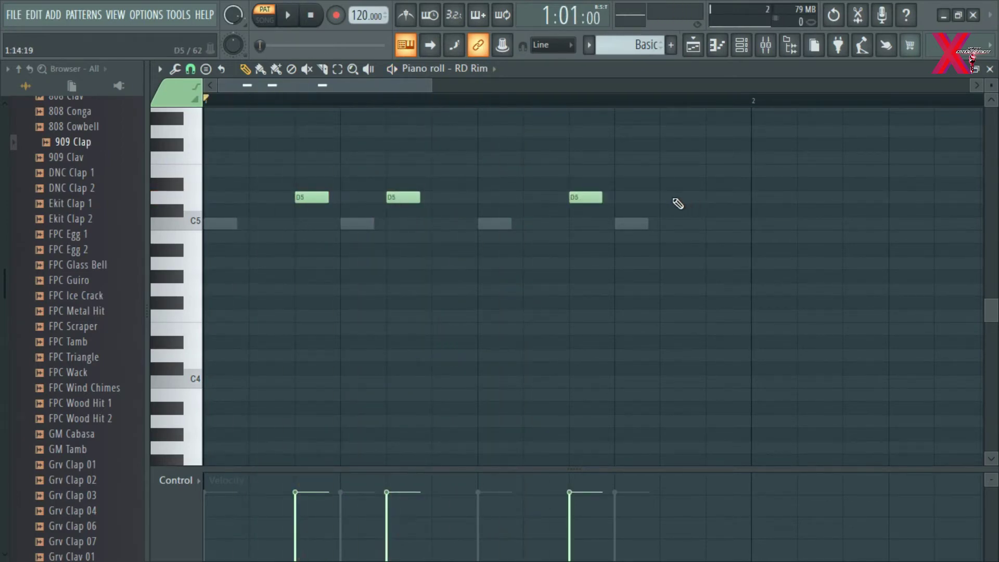
click(665, 198)
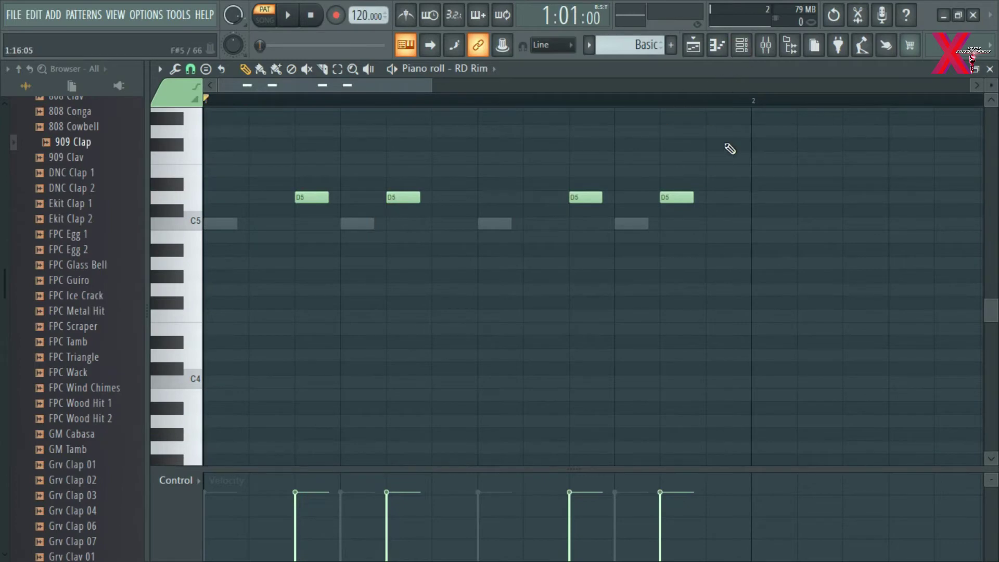
key(space)
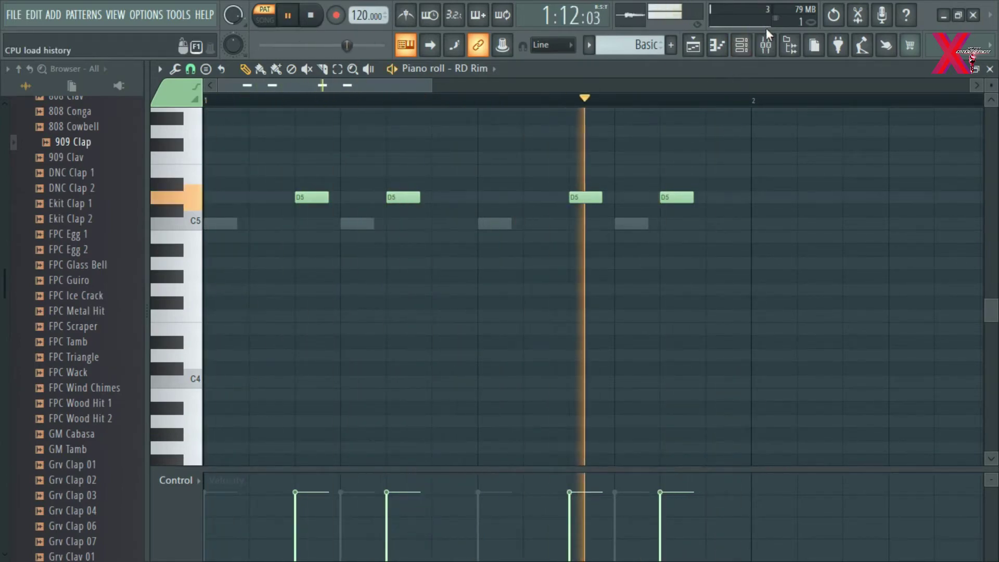
key(space)
Switch the piano roll to Ekit 4 Hat and draw B4 notes on the second third of each beat in bar 1
click(484, 69)
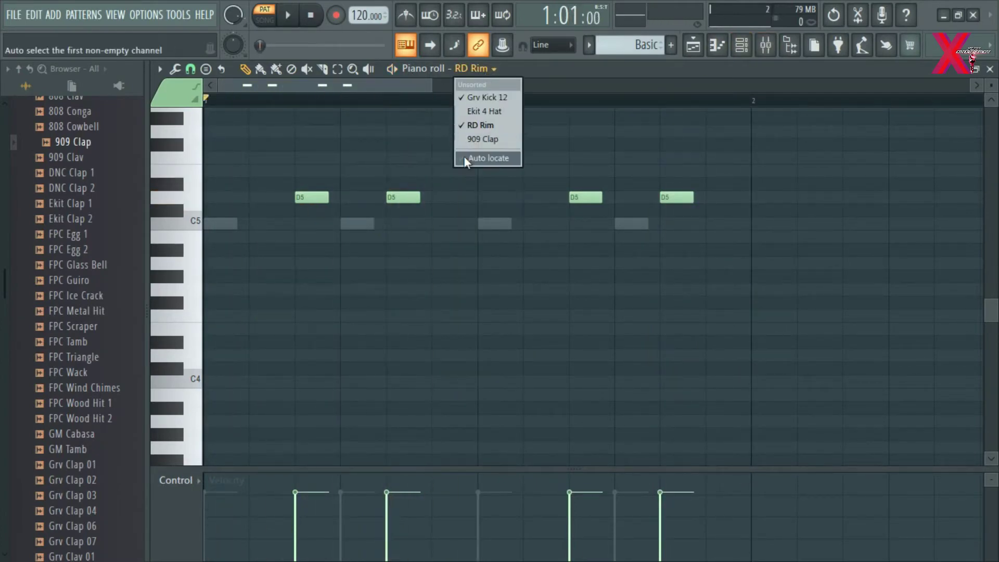
click(499, 111)
click(251, 237)
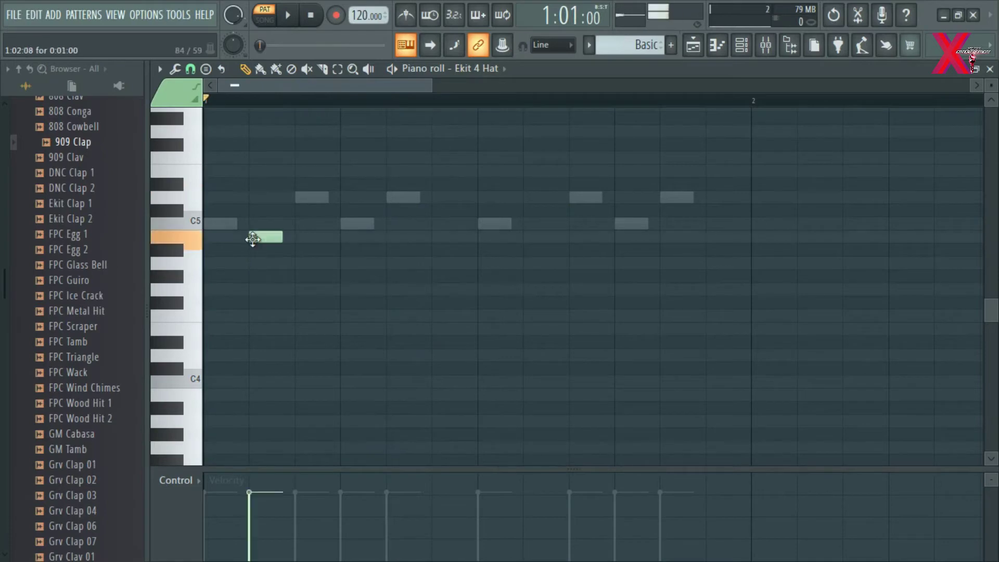
click(394, 237)
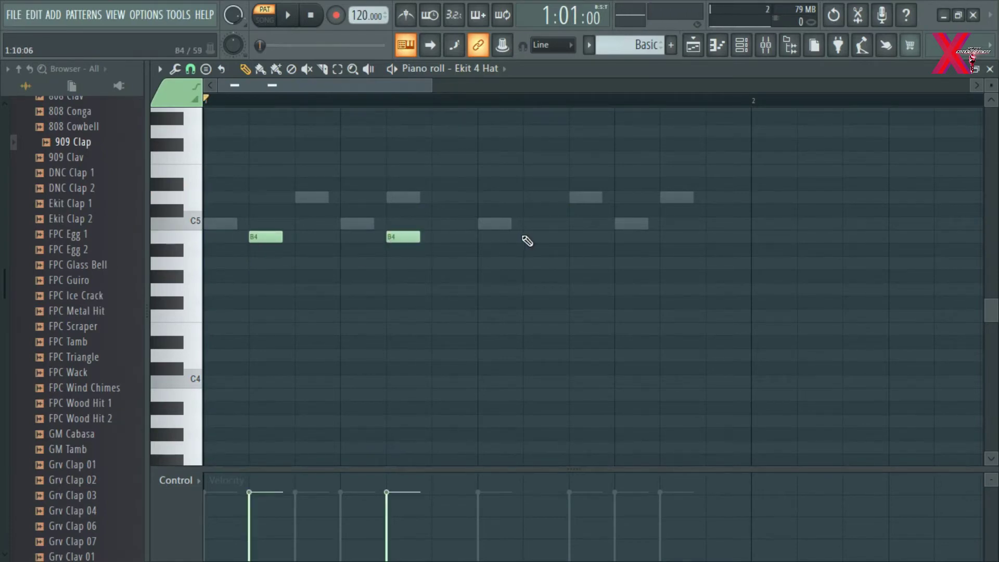
click(530, 236)
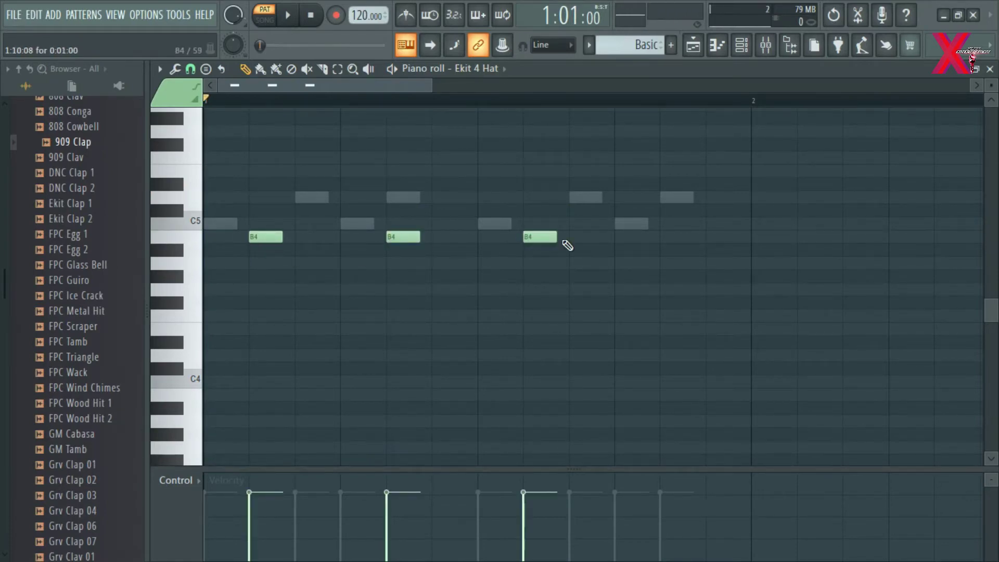
click(664, 237)
Play the kick, hat and rim pattern, close the piano roll and check the notes in the channel rack
key(space)
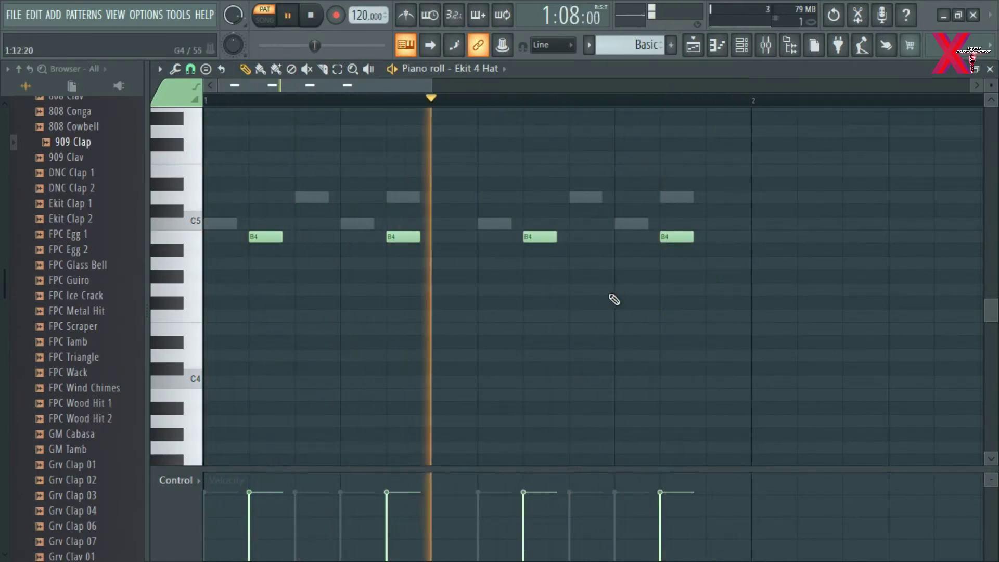
click(991, 69)
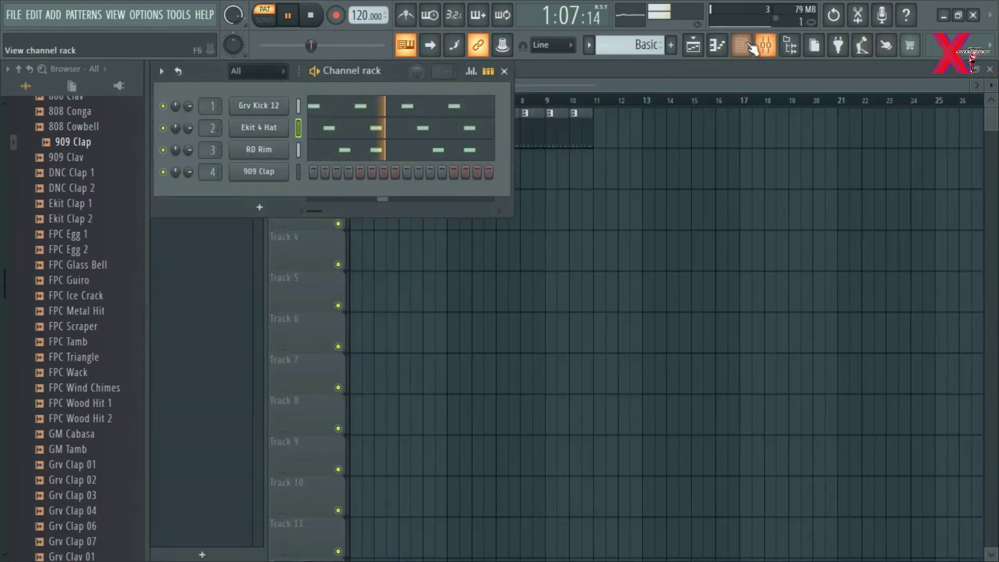
key(space)
key(F6)
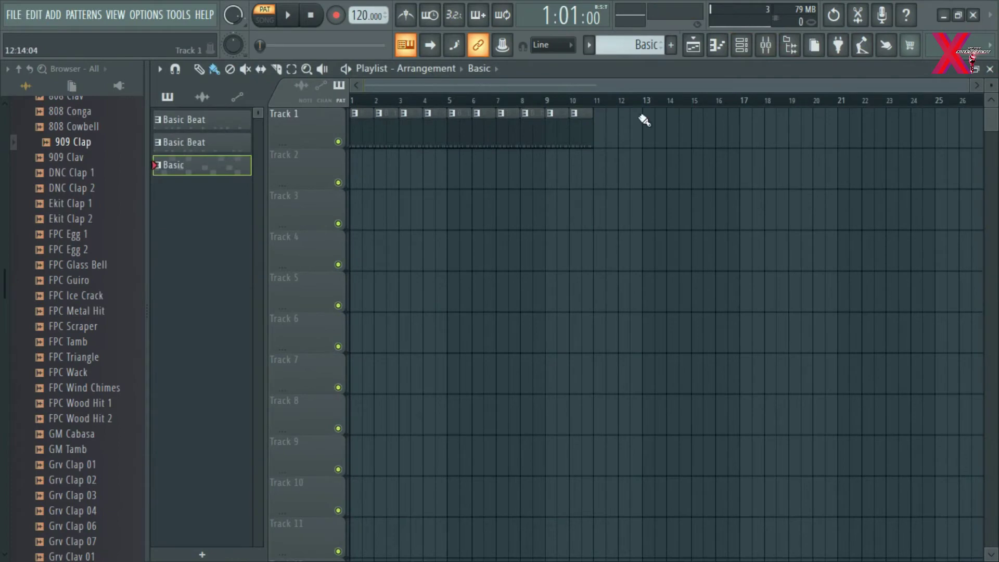
Clear the clips from Track 1 of the playlist and split the first Basic Beat pattern by channel
right_click(573, 115)
click(196, 120)
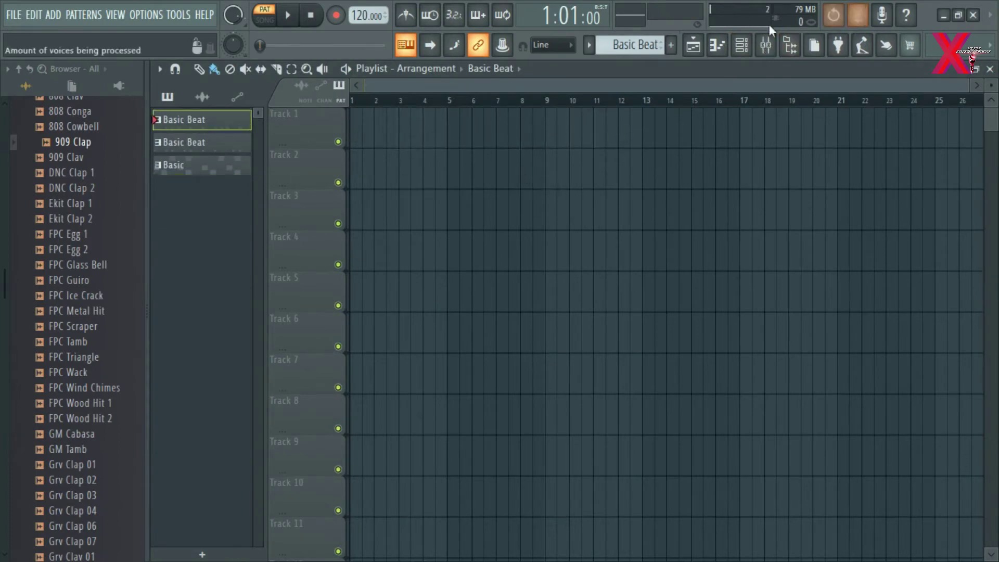
right_click(187, 123)
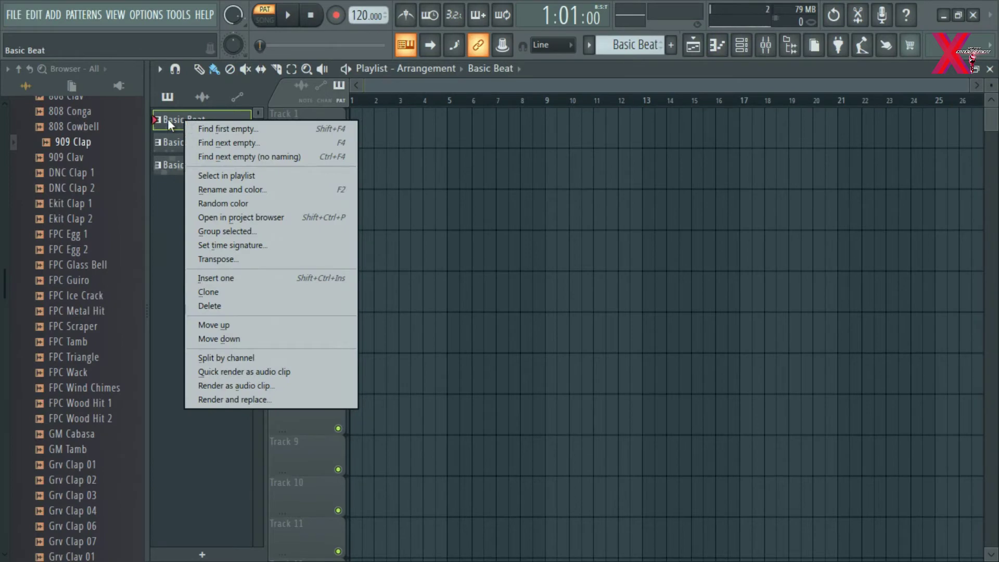
click(233, 357)
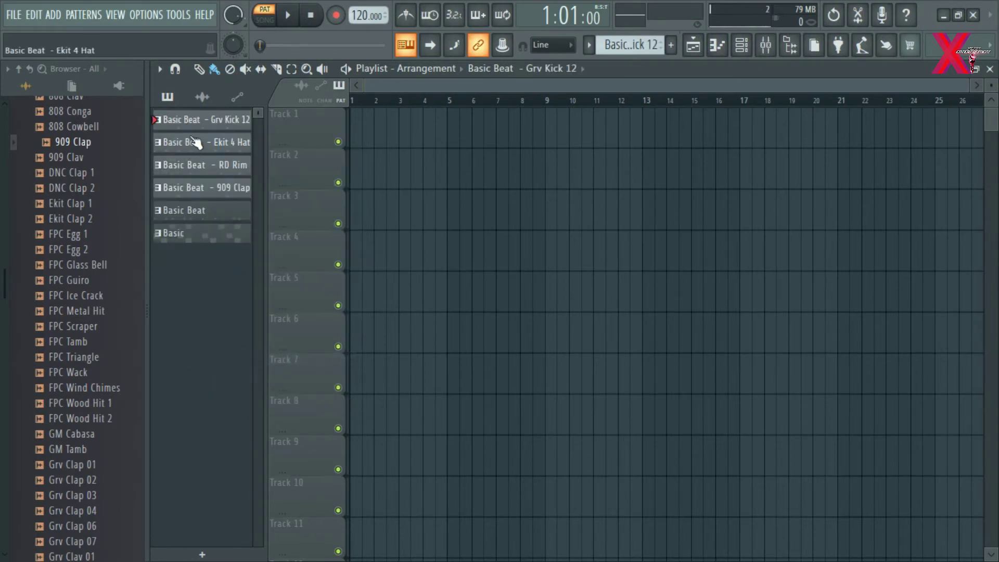
Paint Basic Beat - Grv Kick 12 clips on Track 1 and trim them to bars 1 to 4
drag(362, 137, 566, 113)
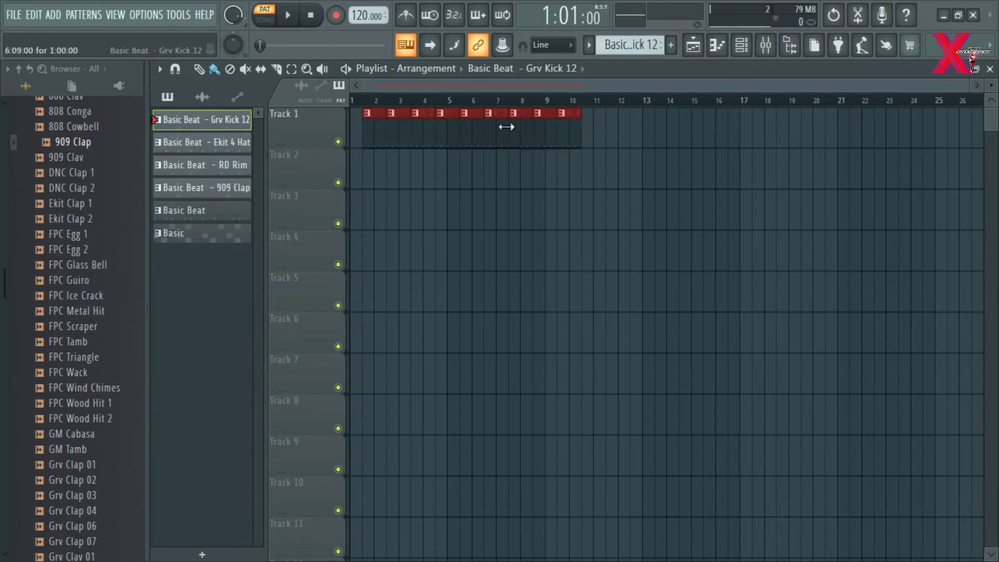
scroll(401, 99, up, 4)
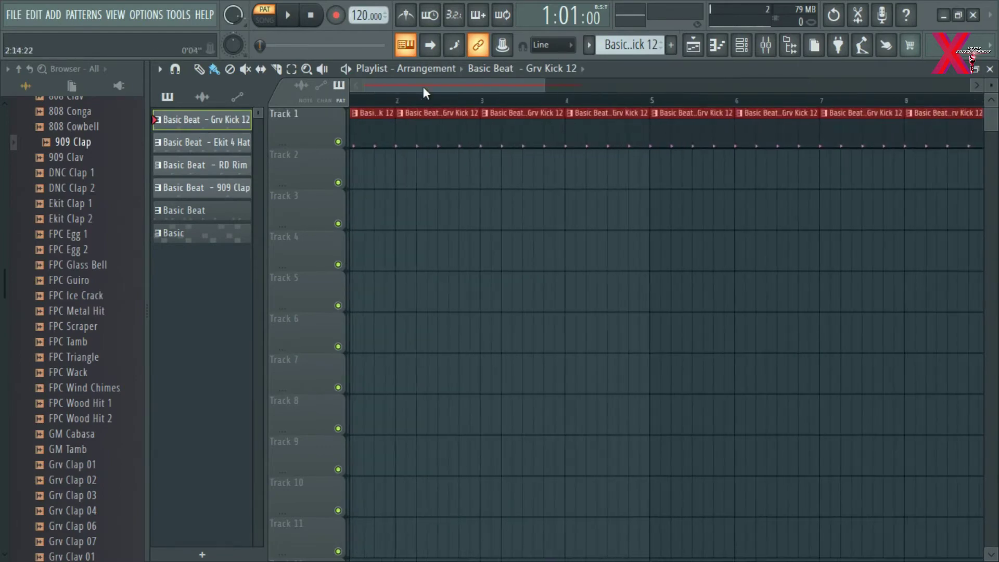
right_click(551, 245)
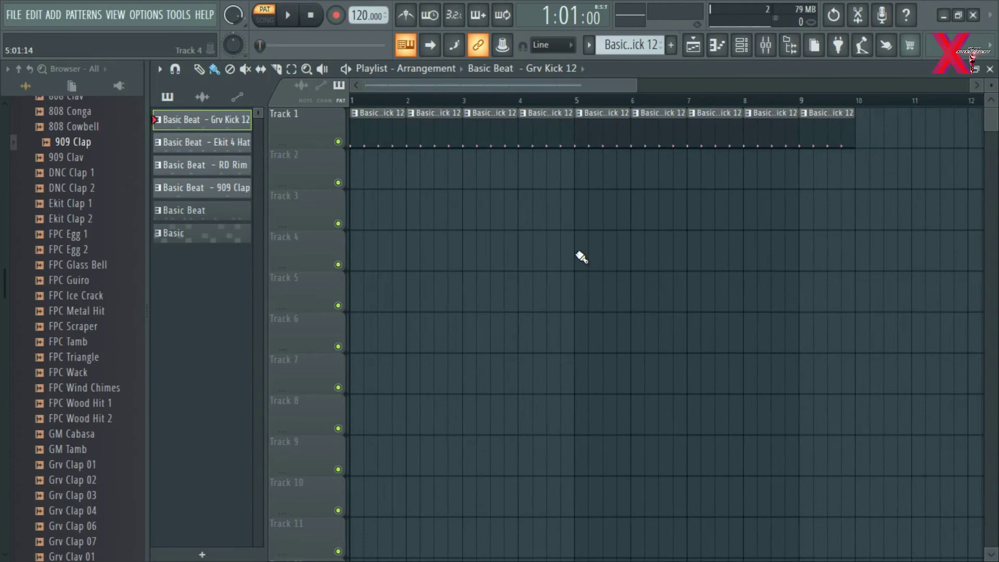
right_click(589, 133)
right_click(669, 136)
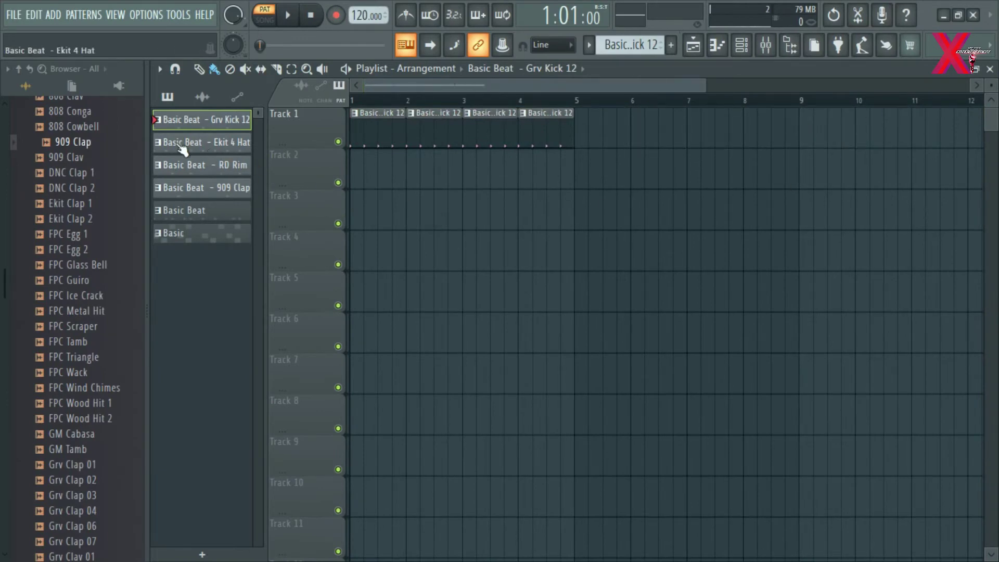
Place Basic Beat - Ekit 4 Hat clips on Track 2 across bars 1 to 4
click(204, 149)
mouse_move(386, 174)
mouse_down()
mouse_move(658, 163)
mouse_move(461, 174)
mouse_up()
right_click(603, 184)
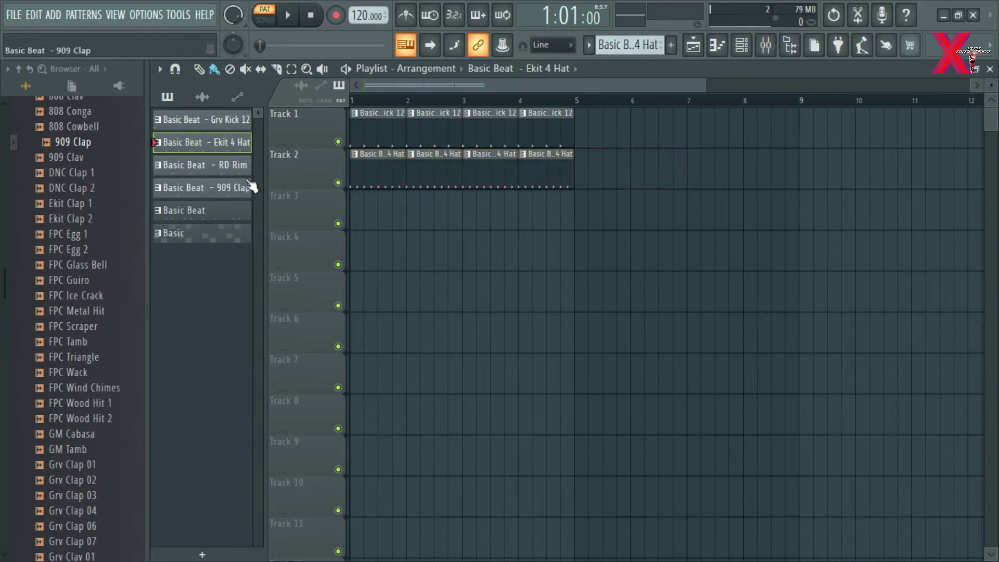
Paint Basic Beat - RD Rim clips on Track 3 and trim them to bars 1 to 4
click(219, 165)
mouse_move(387, 225)
mouse_down()
mouse_move(598, 214)
mouse_move(475, 214)
mouse_up()
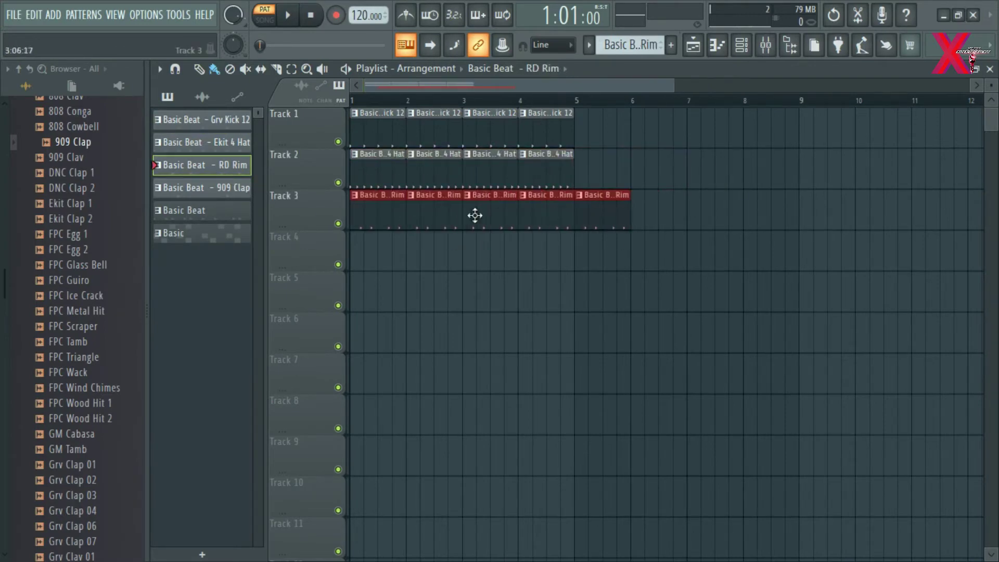
right_click(593, 216)
Solo Track 3 and play its rim clips in song mode
right_click(338, 224)
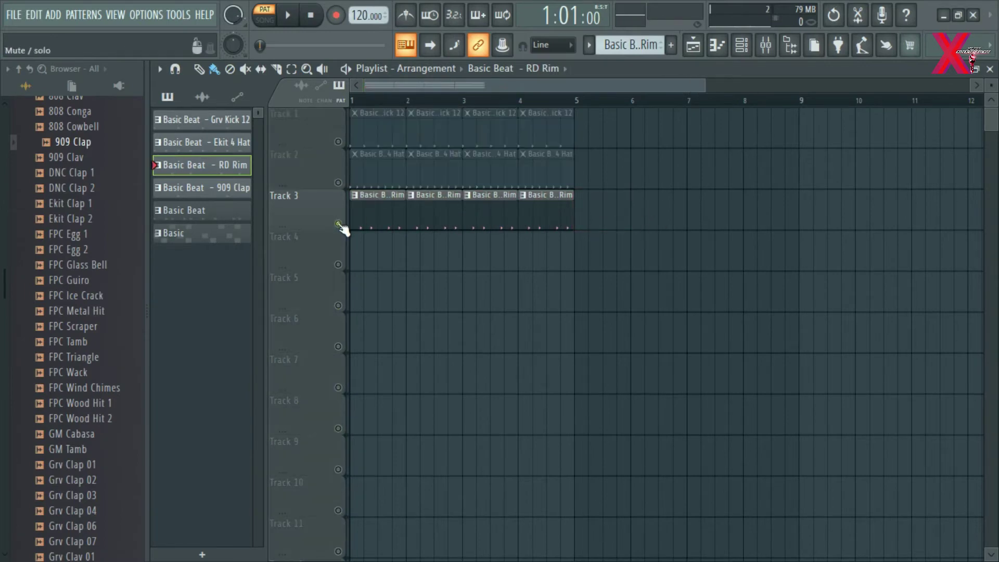
click(364, 100)
key(space)
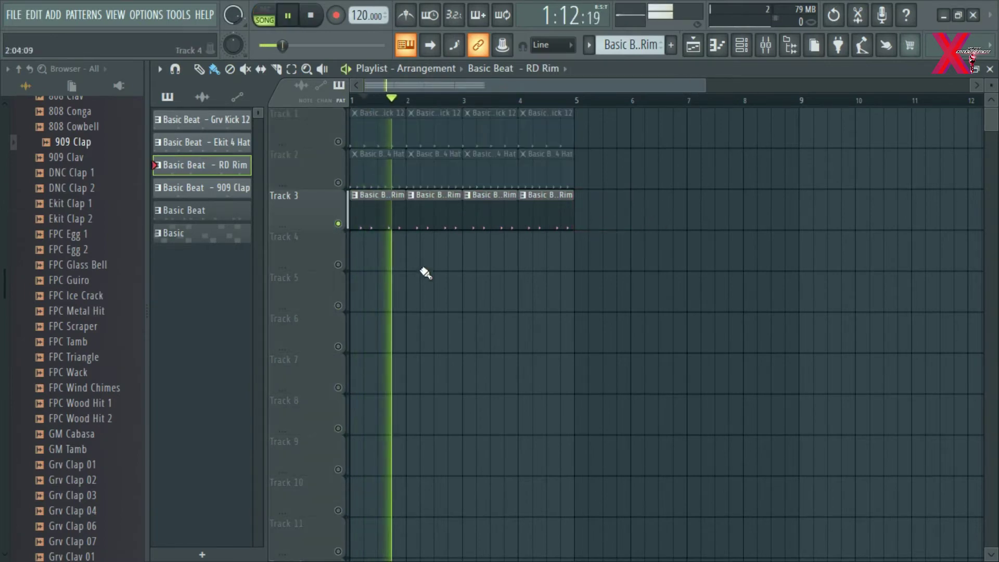
key(space)
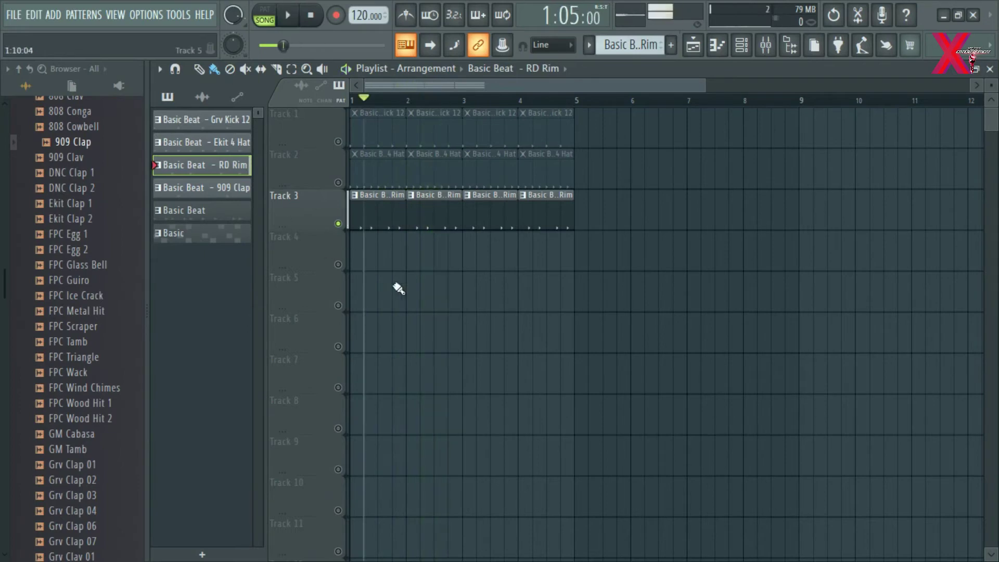
Turn on the metronome and play the soloed rim clips against it
click(409, 18)
key(space)
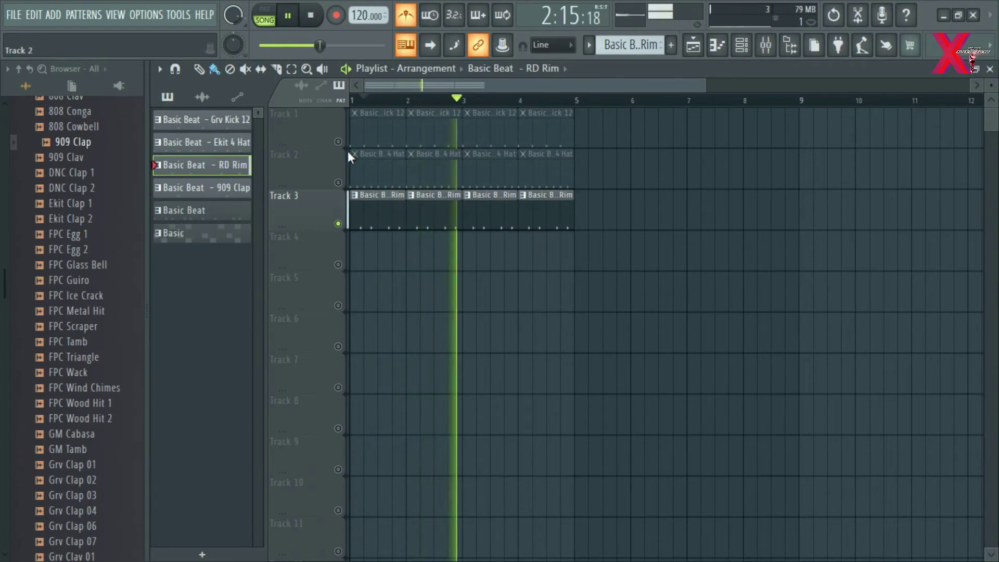
key(space)
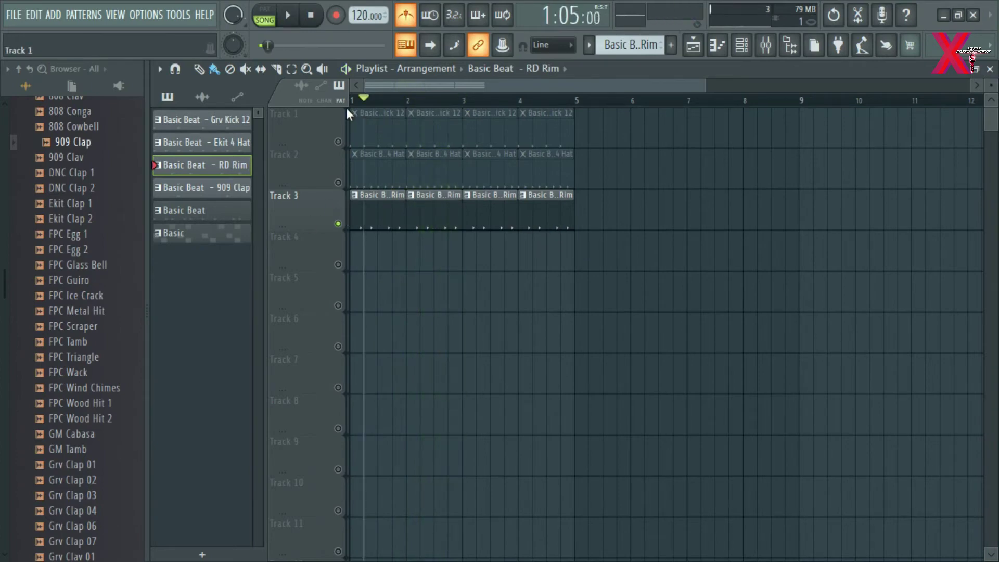
Toggle solo and mute on Track 3 repeatedly, finishing with every playlist track active
right_click(339, 224)
right_click(339, 224)
right_click(338, 224)
right_click(338, 223)
click(338, 223)
click(338, 224)
click(338, 223)
click(339, 224)
click(338, 224)
click(339, 224)
right_click(339, 224)
Place Basic Beat - 909 Clap clips on Track 4 across bars 1 to 4 and play the arrangement
click(209, 193)
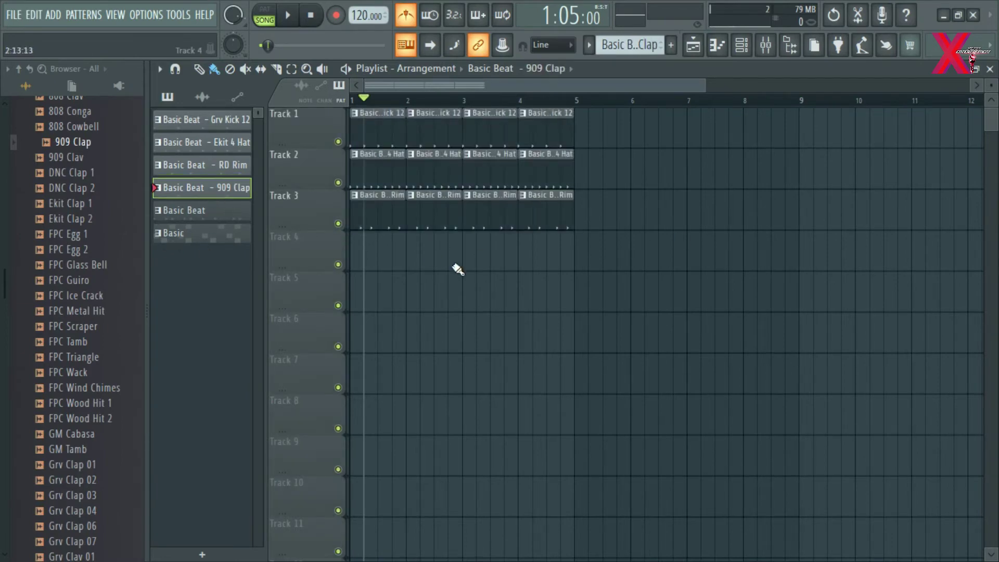
drag(364, 256, 551, 250)
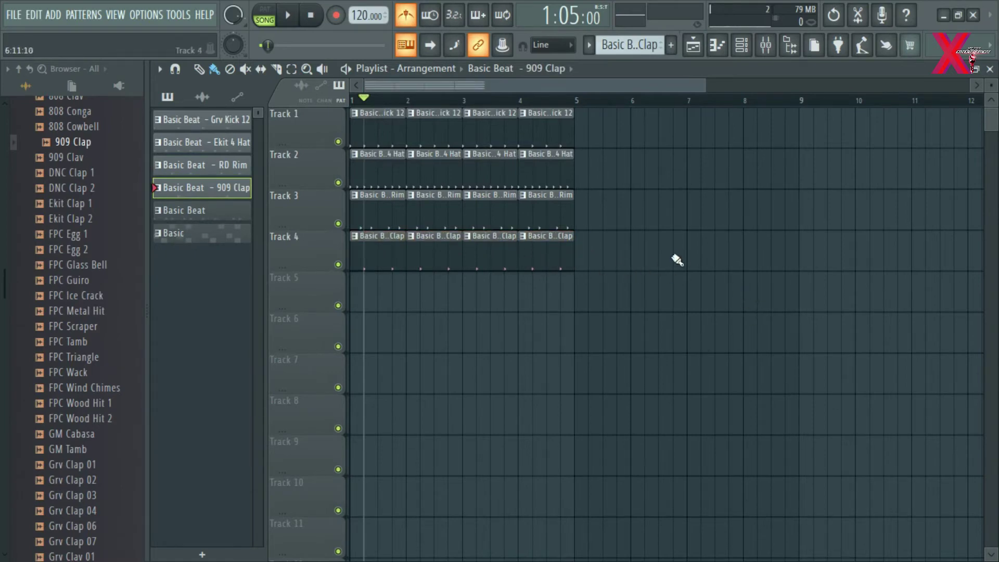
key(space)
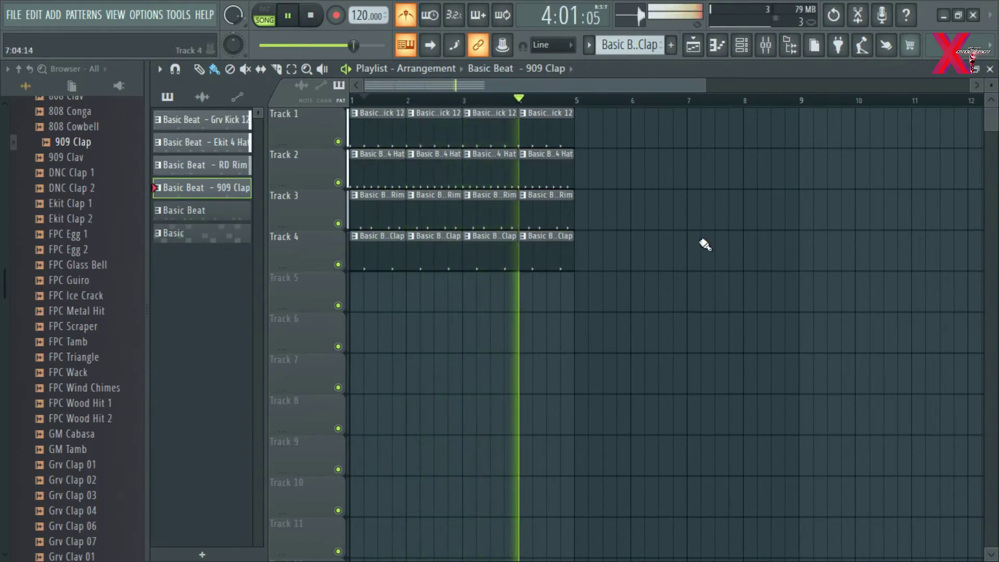
key(space)
Play the Basic Beat - RD Rim pattern from the channel rack and copy the RD Rim channel's notes
click(544, 212)
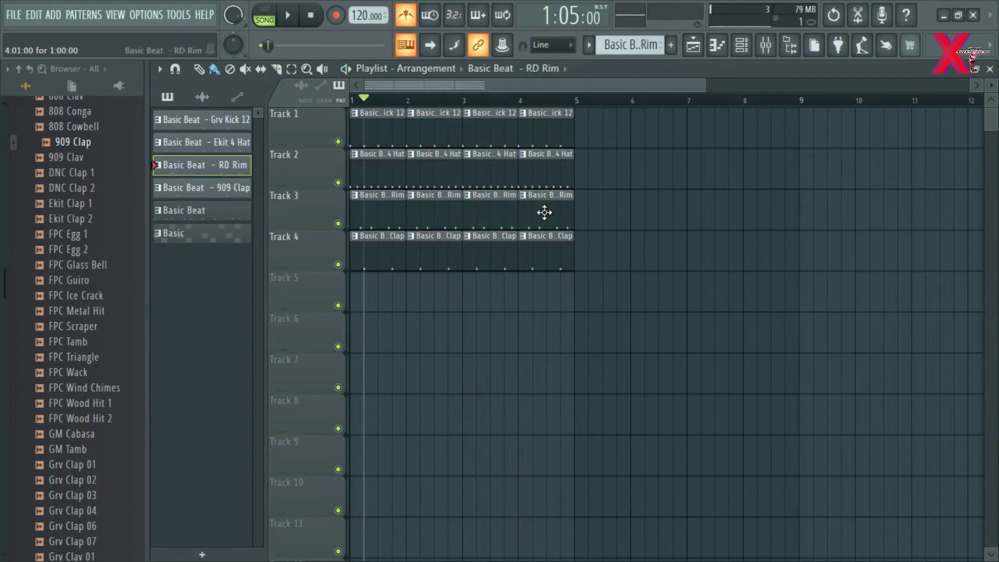
click(741, 45)
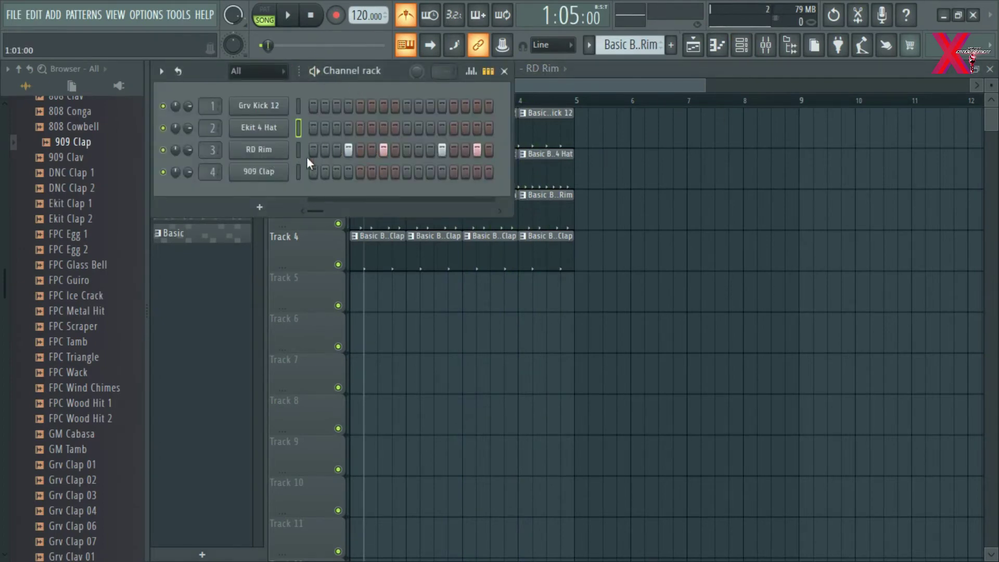
key(space)
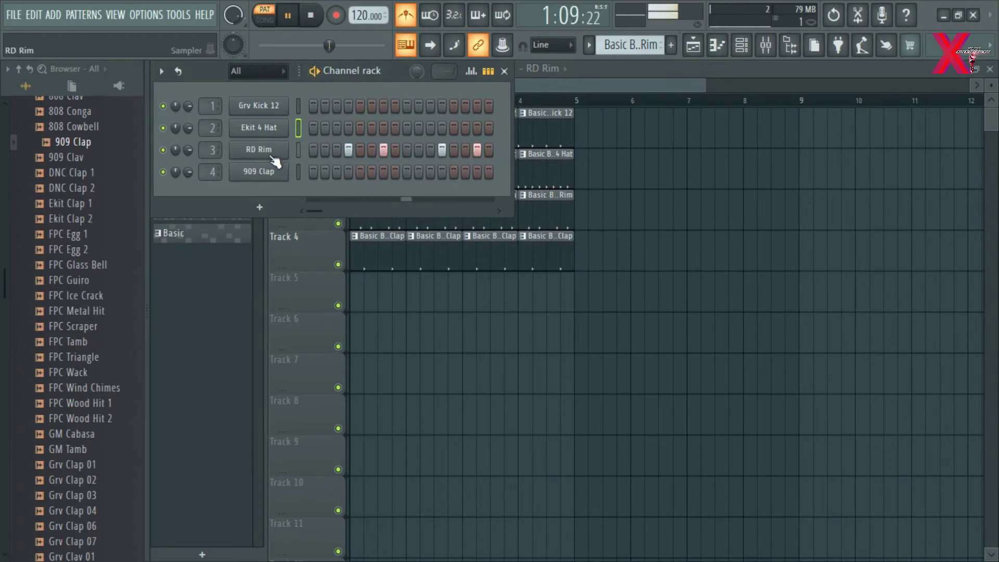
key(space)
right_click(261, 150)
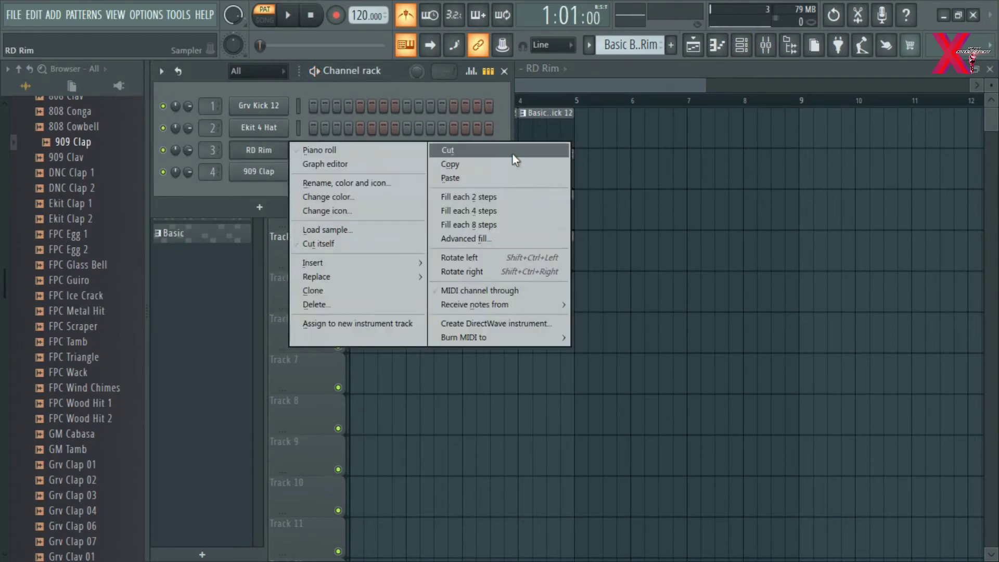
click(461, 164)
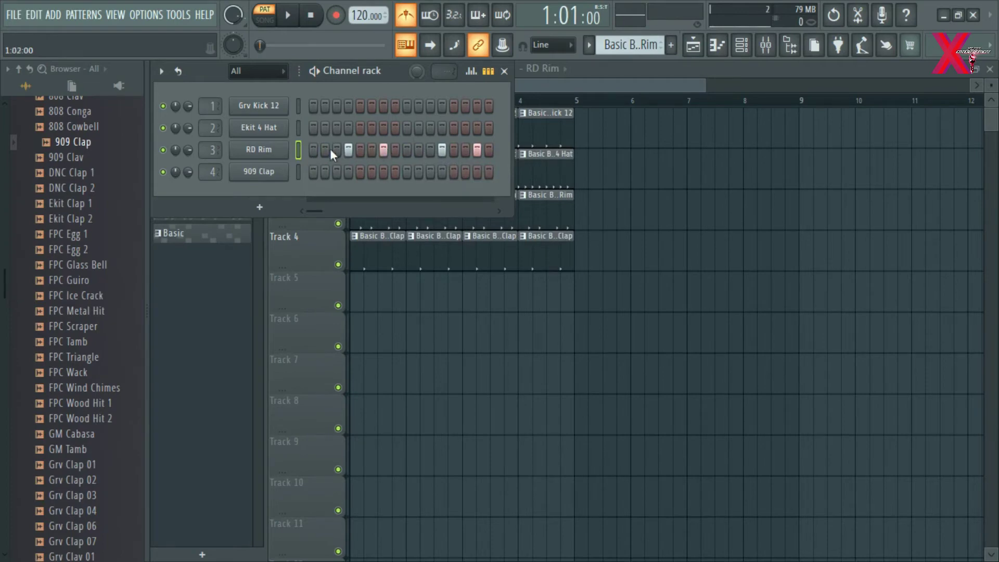
Create a new pattern and name it with the Bass preset
click(671, 45)
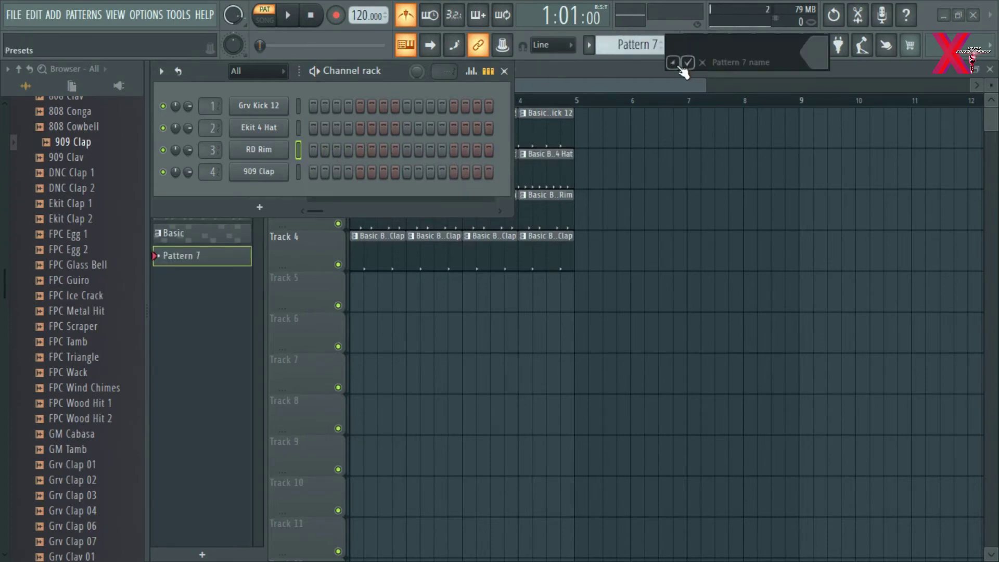
click(673, 63)
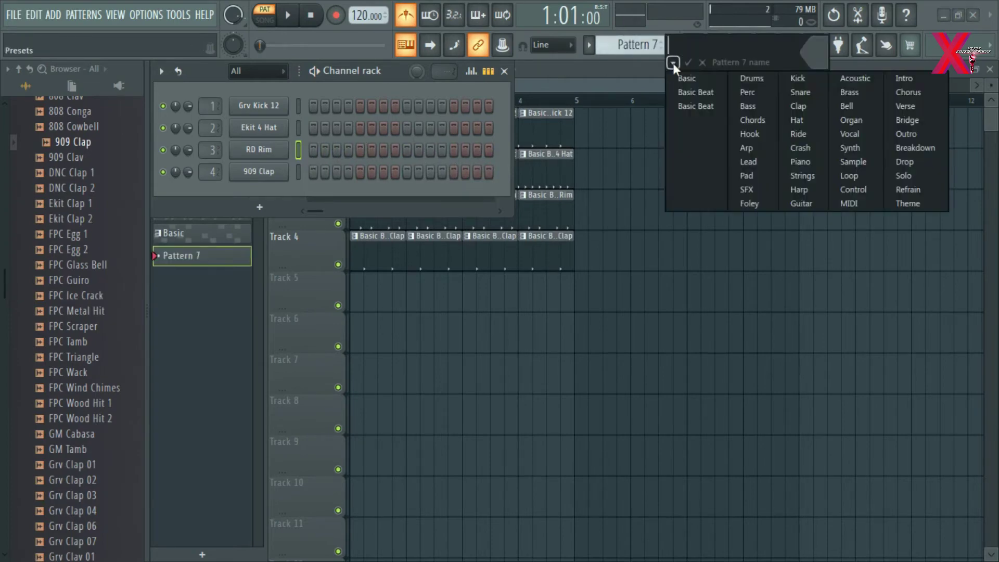
click(757, 104)
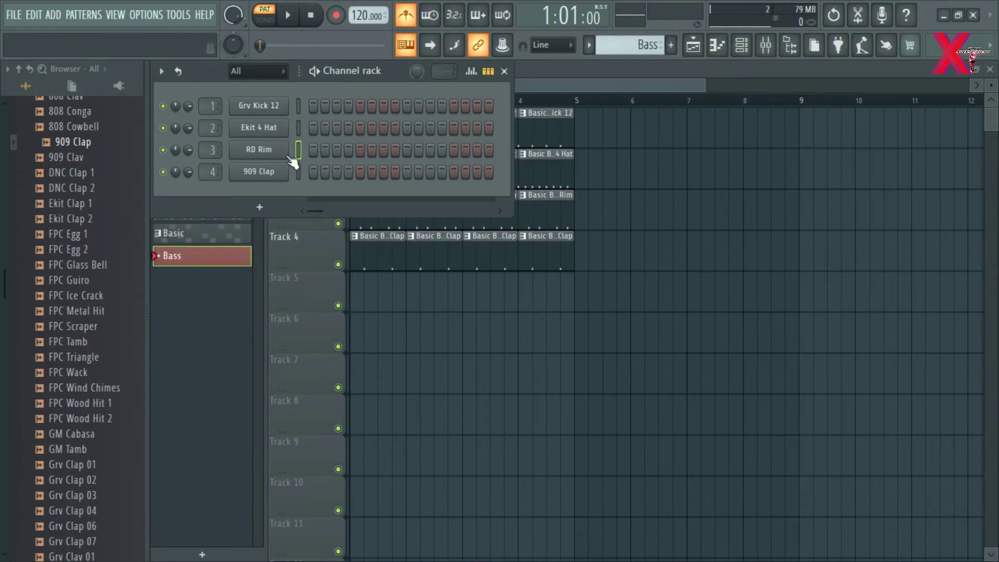
Add a BooBass instrument channel to the channel rack and close its plugin window
click(260, 207)
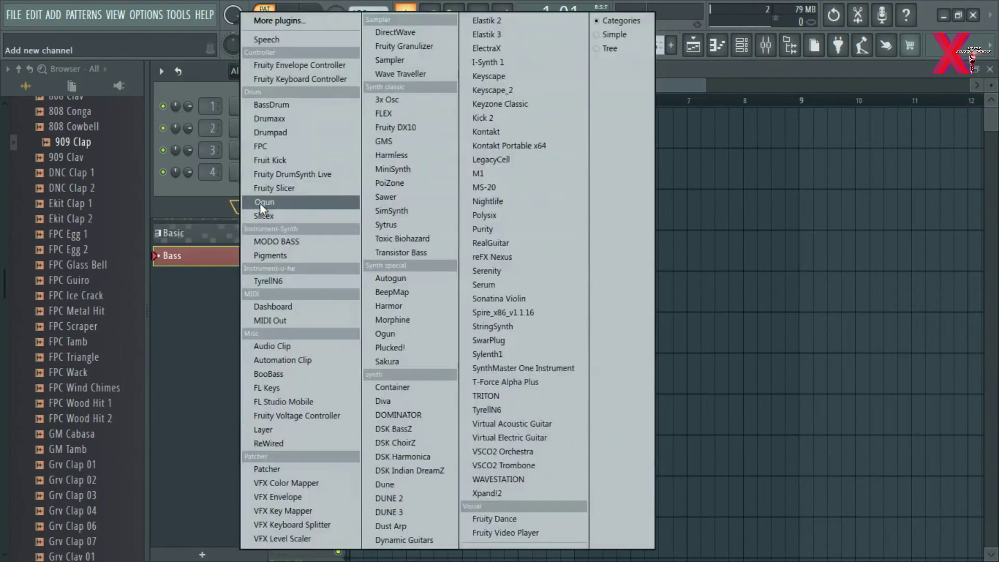
click(285, 376)
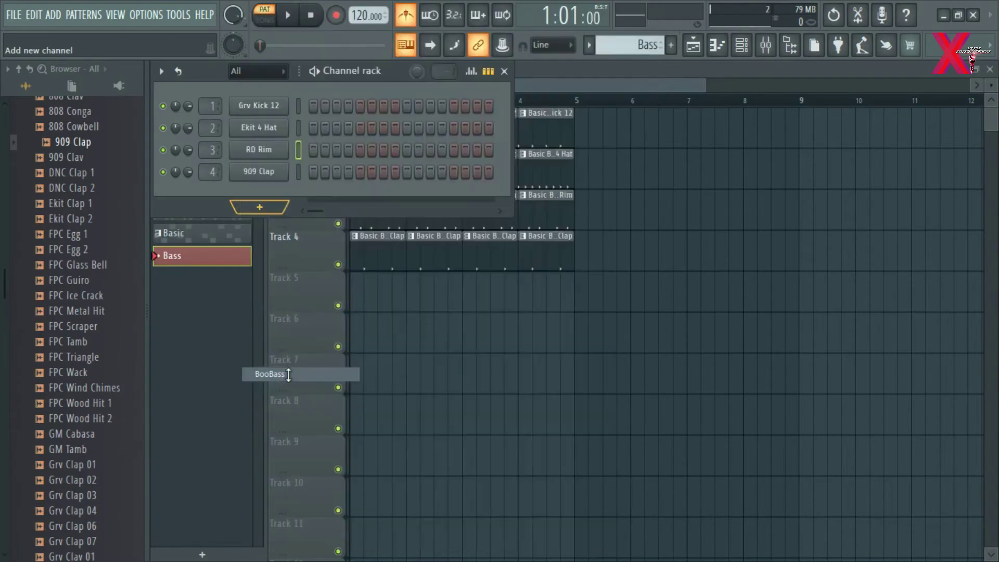
click(403, 137)
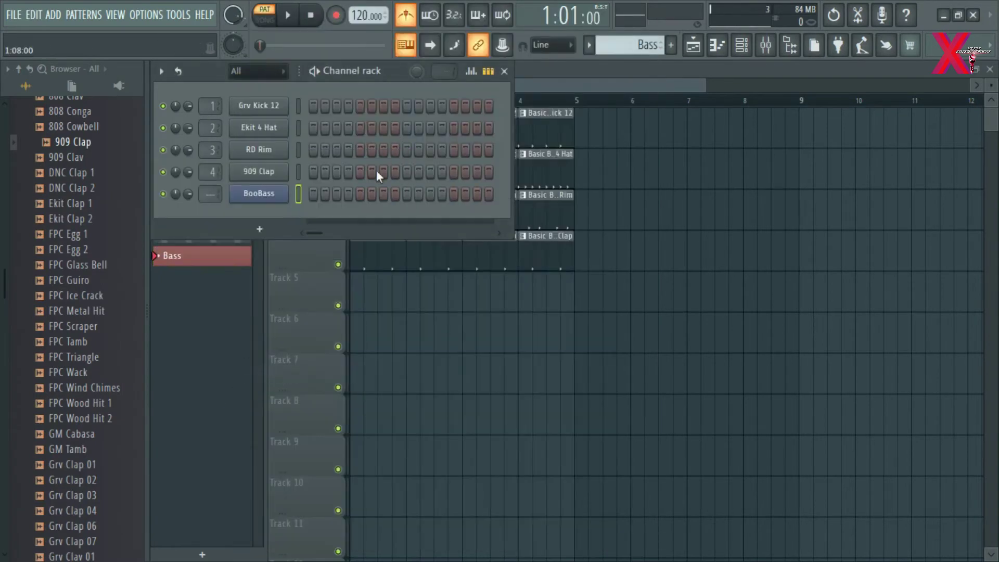
Place a C5 note at the start of bar 1 in BooBass's piano roll and set the snap to 1/4 beat
right_click(267, 196)
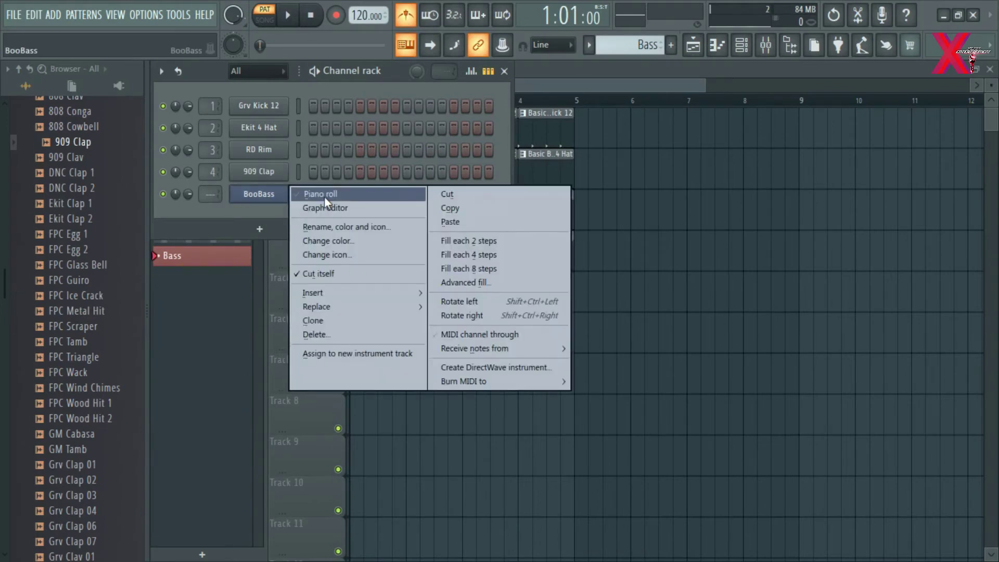
click(324, 196)
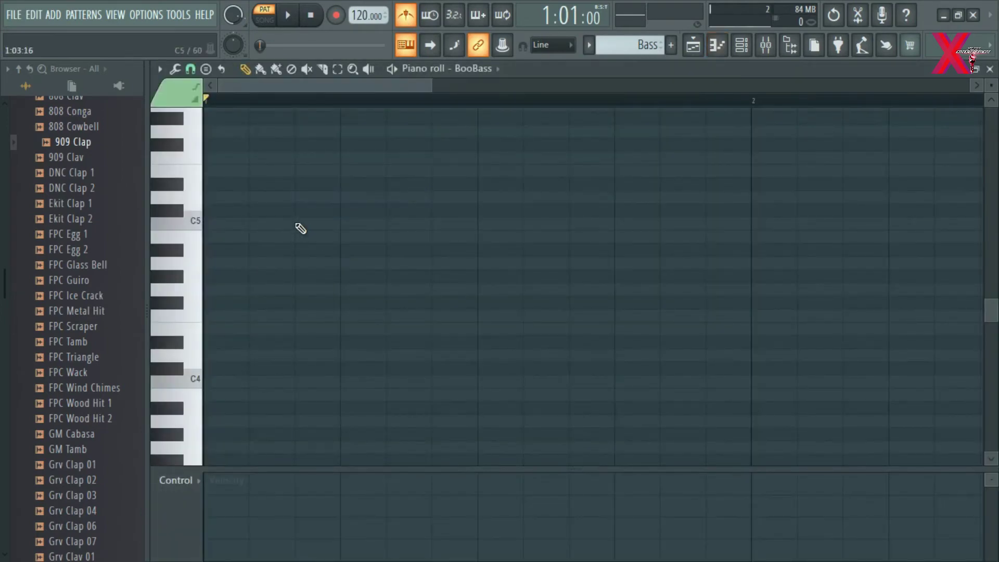
click(212, 224)
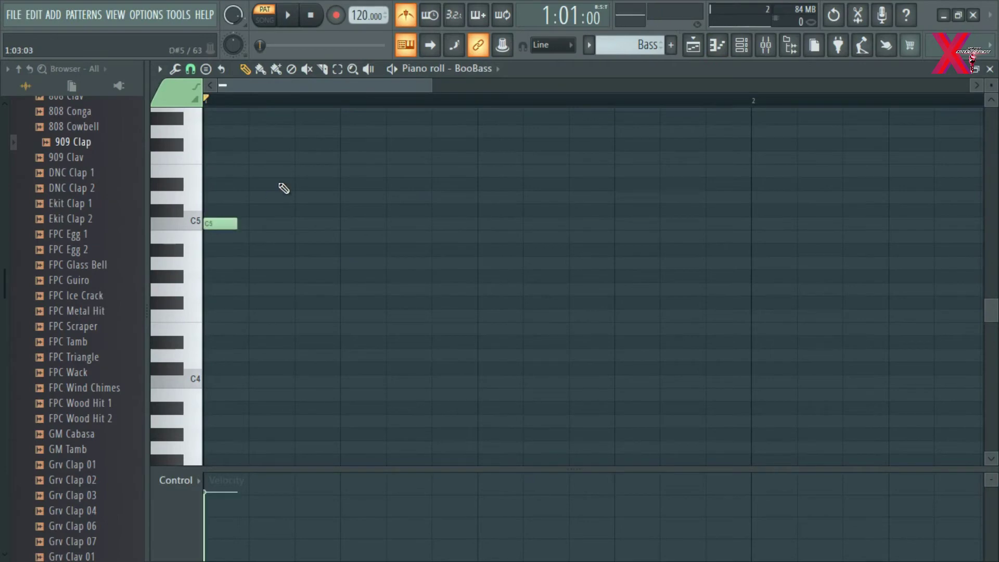
click(191, 69)
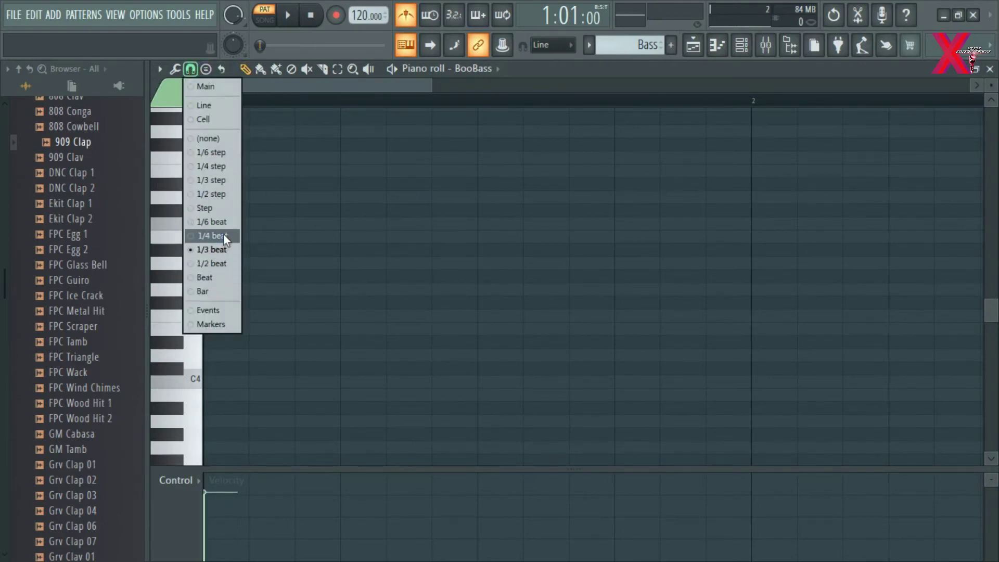
click(224, 235)
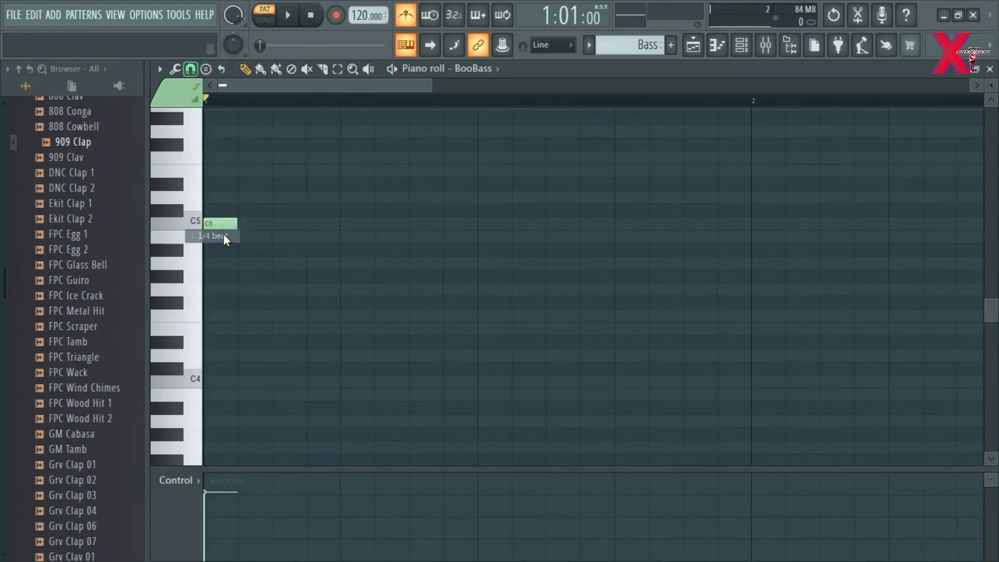
Add C5 notes on steps 4, 7, 9, 12 and 15 of bar 1, and delete the notes on steps 1 and 9
click(315, 223)
click(411, 224)
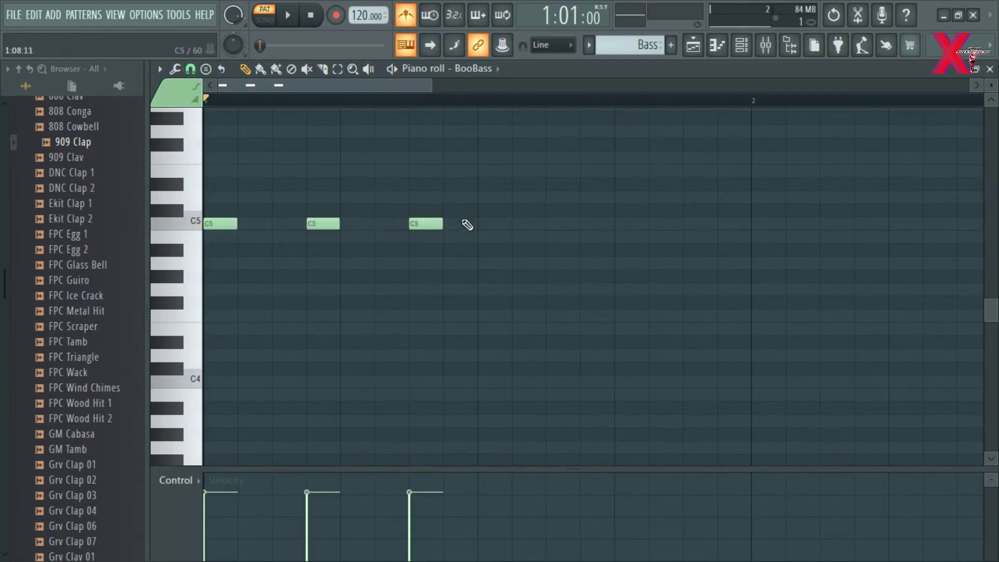
click(479, 224)
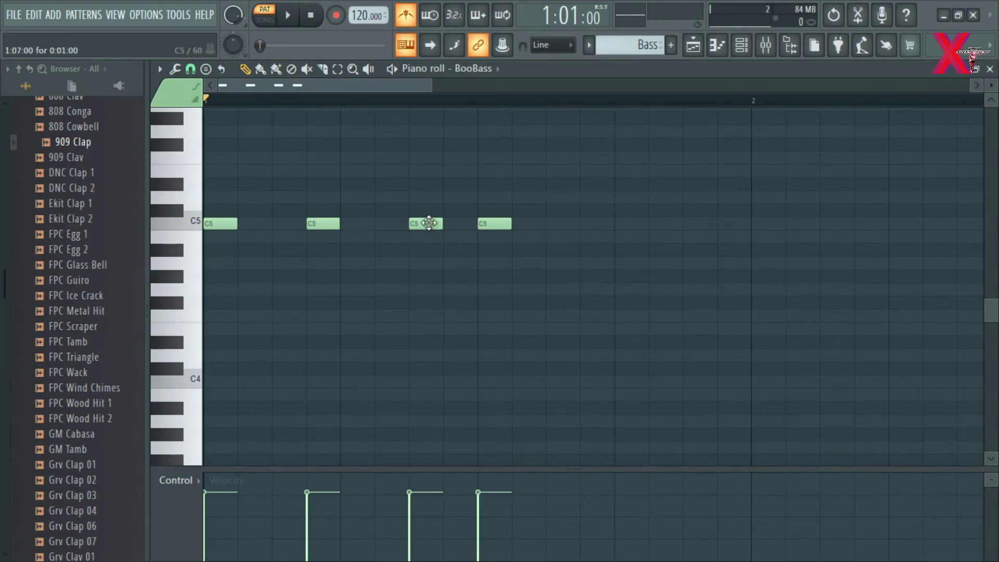
click(586, 225)
click(688, 224)
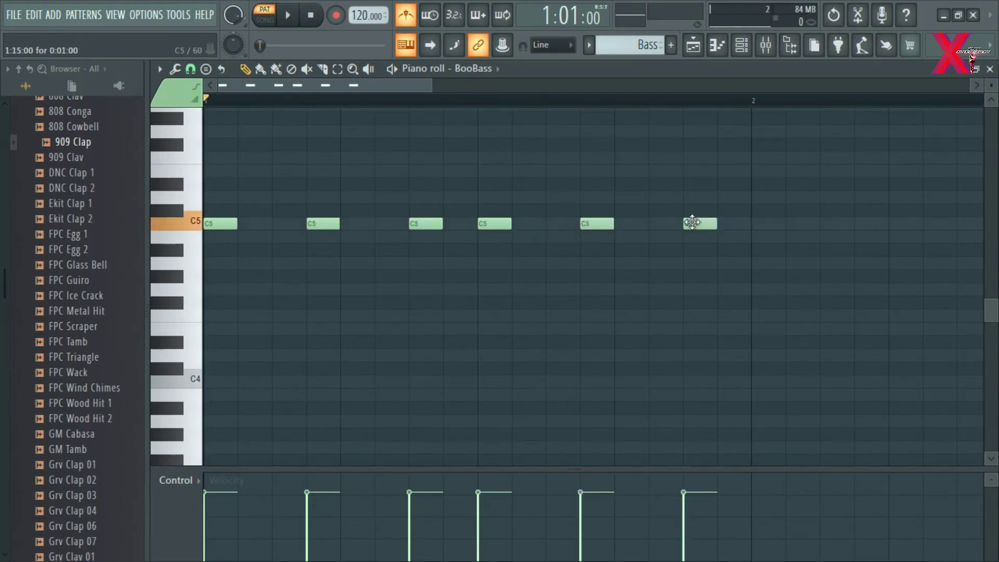
right_click(216, 229)
right_click(491, 223)
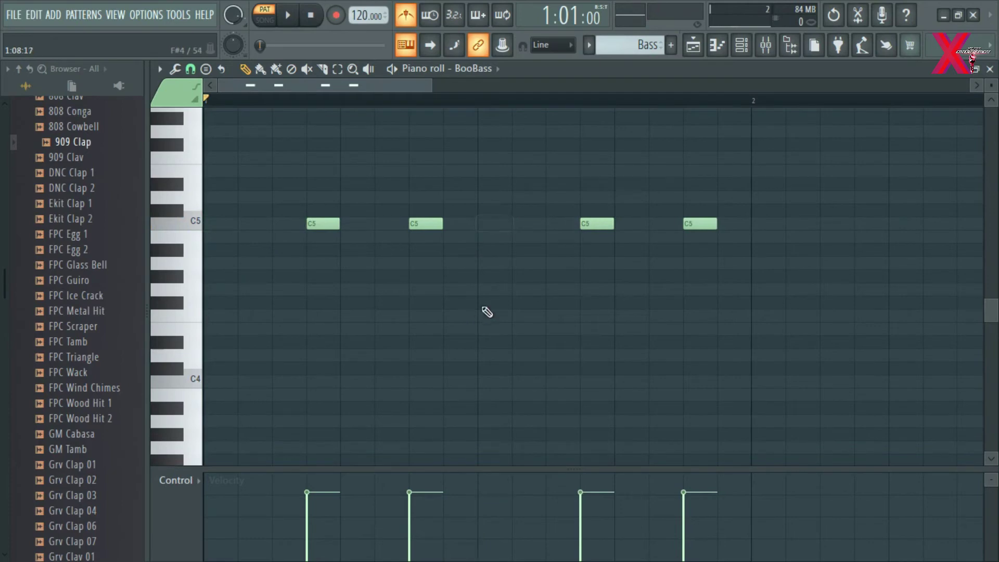
Play the Bass pattern and close the piano roll
key(space)
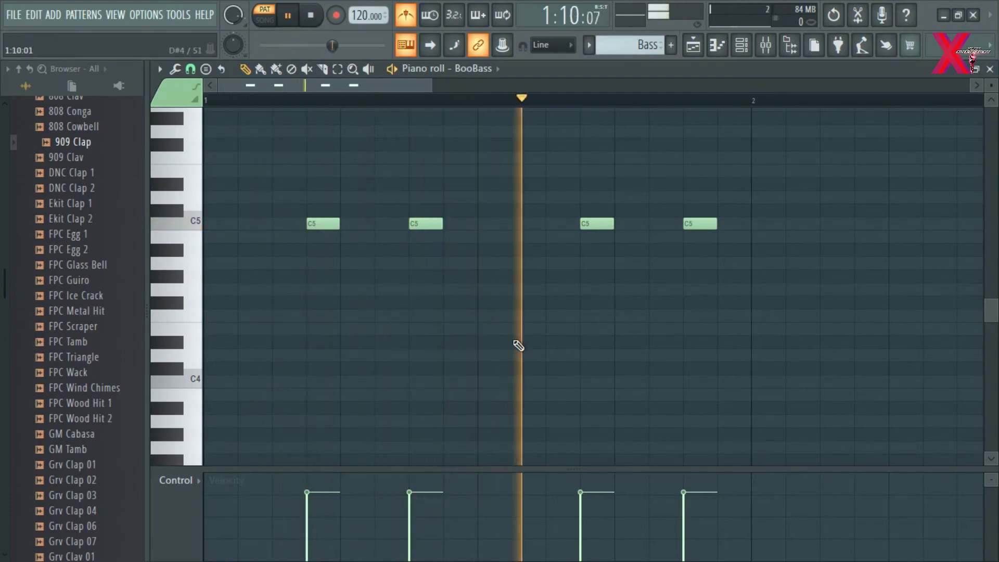
click(990, 68)
key(space)
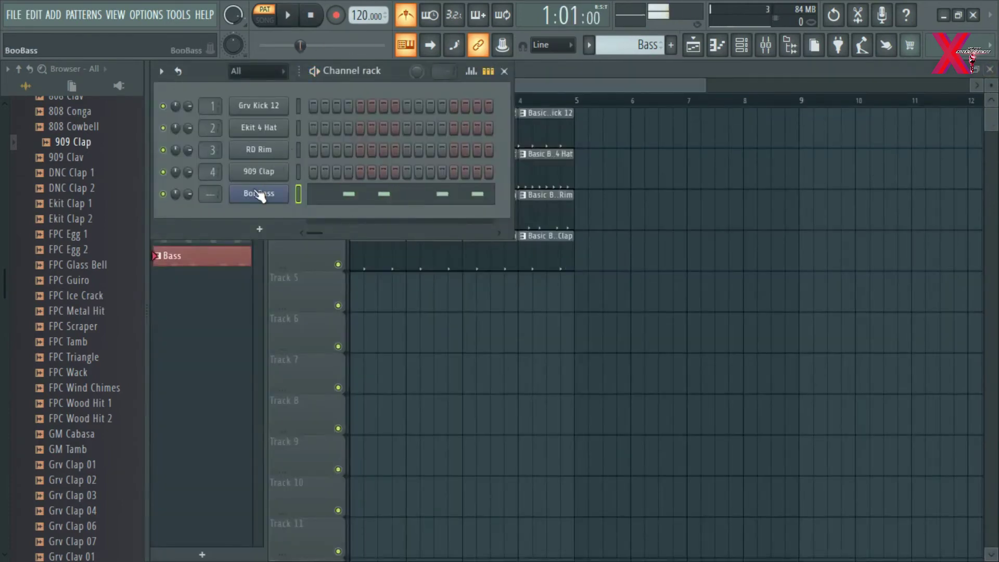
Replace the BooBass channel's instrument with Sytrus and load its Deep2 bass preset
right_click(259, 194)
mouse_move(351, 307)
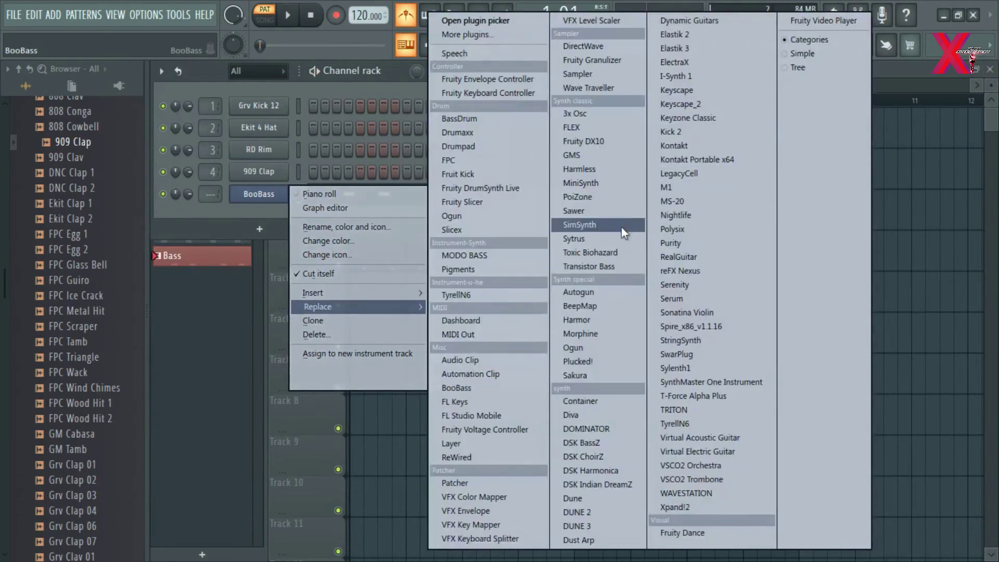
click(574, 239)
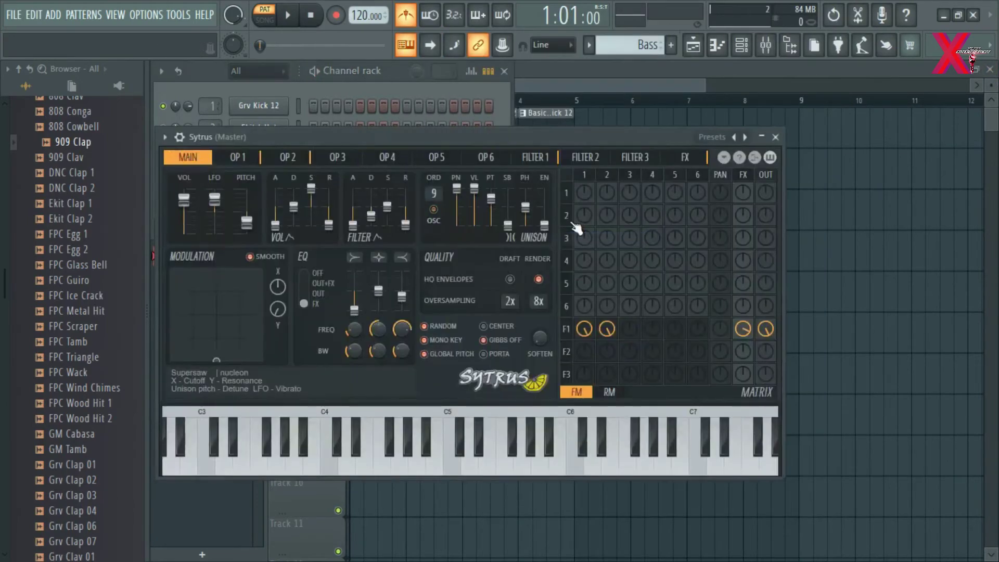
click(165, 136)
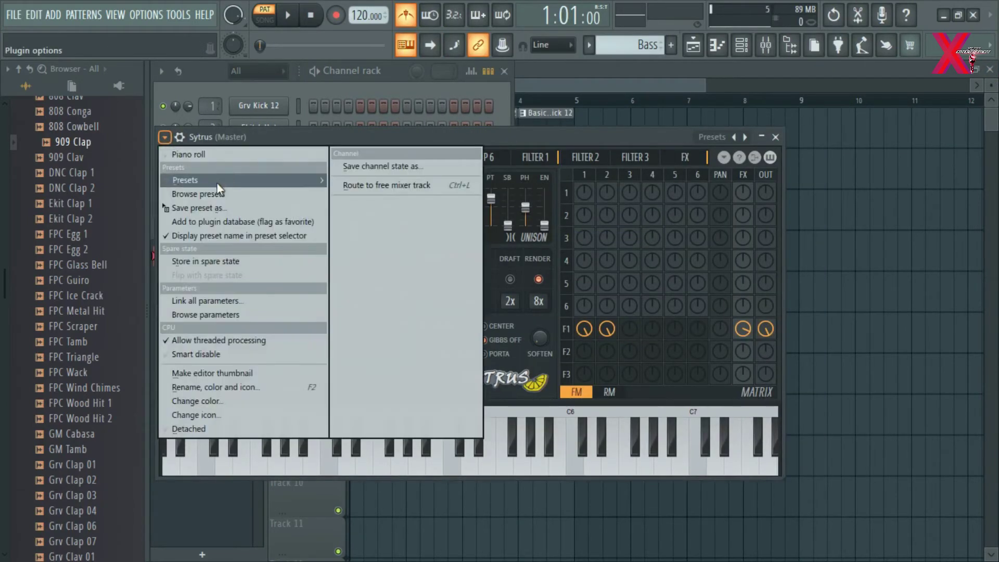
mouse_move(219, 182)
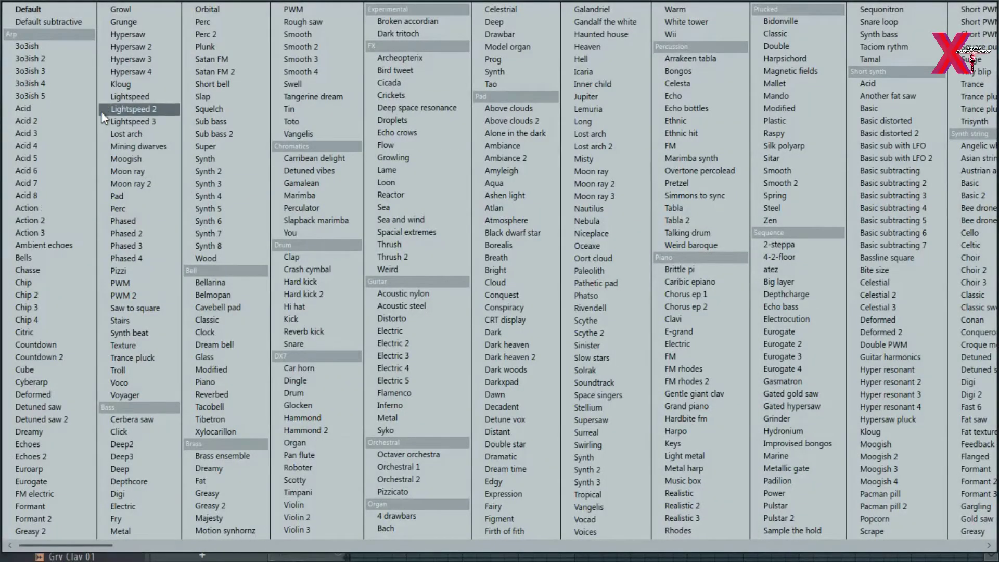
click(143, 448)
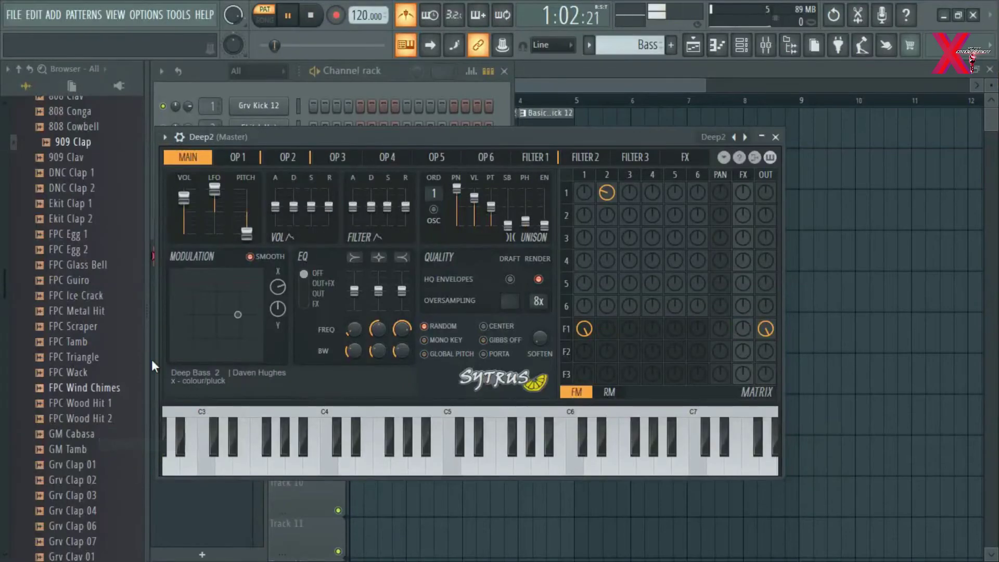
Route the Deep2 channel to mixer track 5 and lower that track's volume to about 63% (-9.0 dB) while auditioning it
click(345, 76)
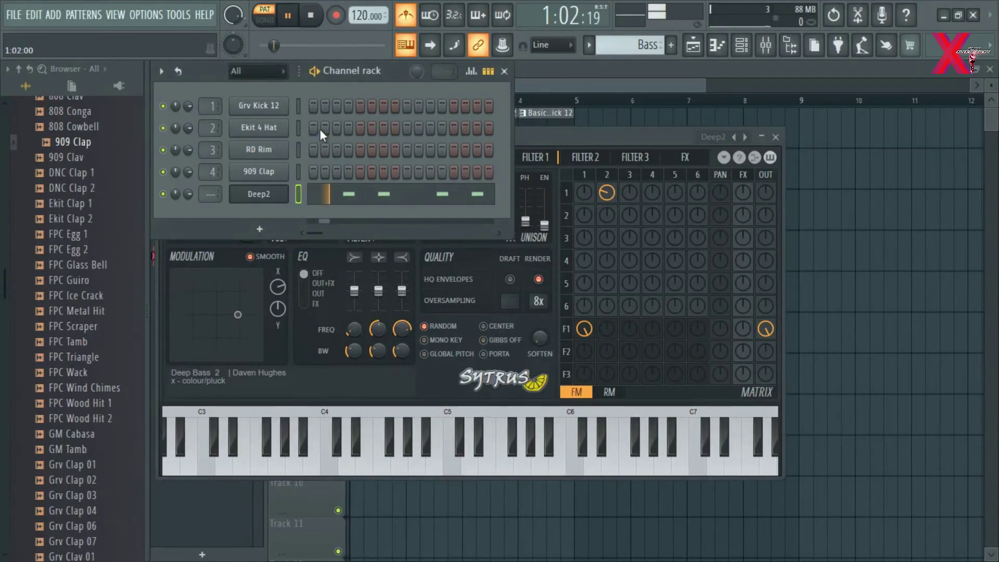
key(F9)
key(ctrl+l)
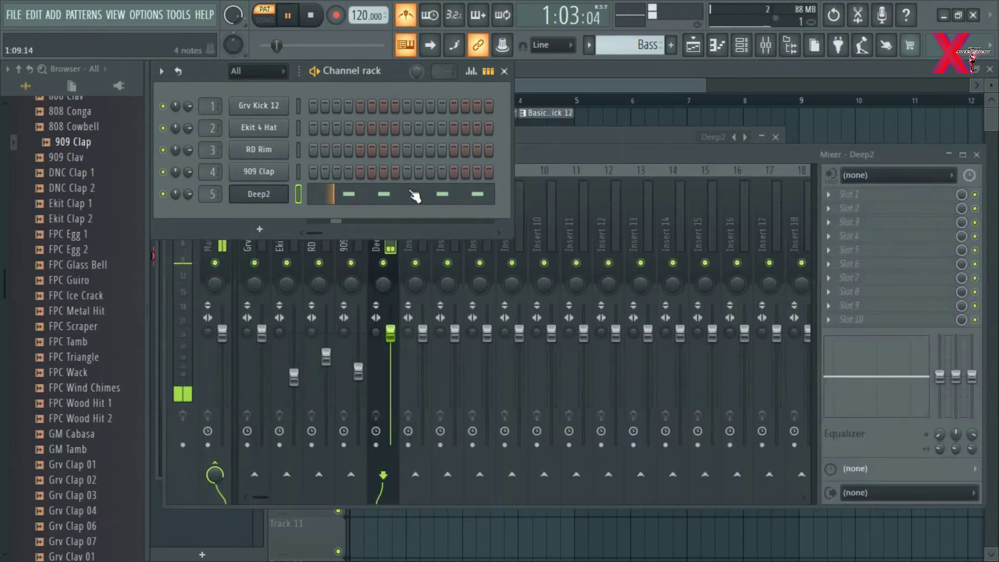
key(space)
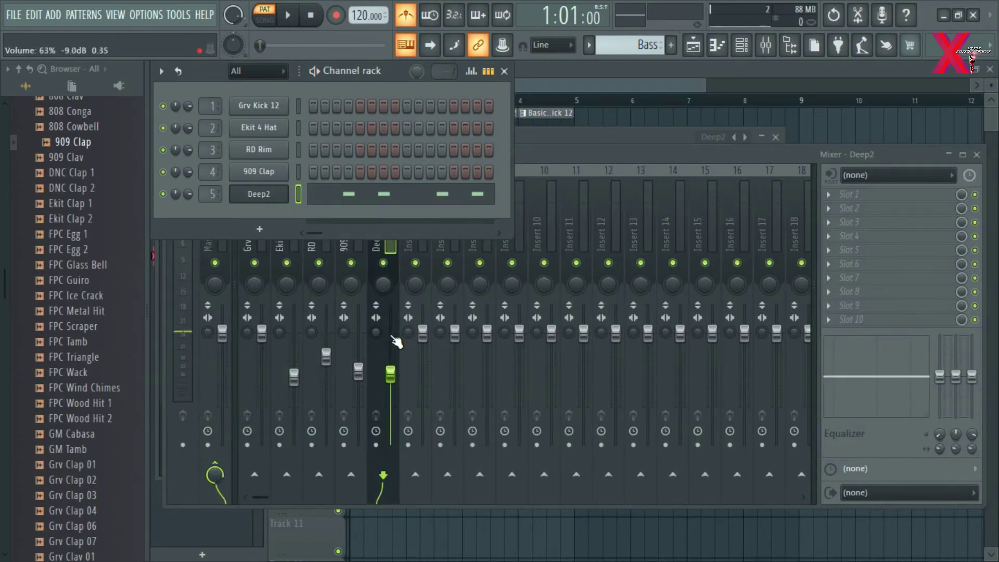
key(space)
key(space)
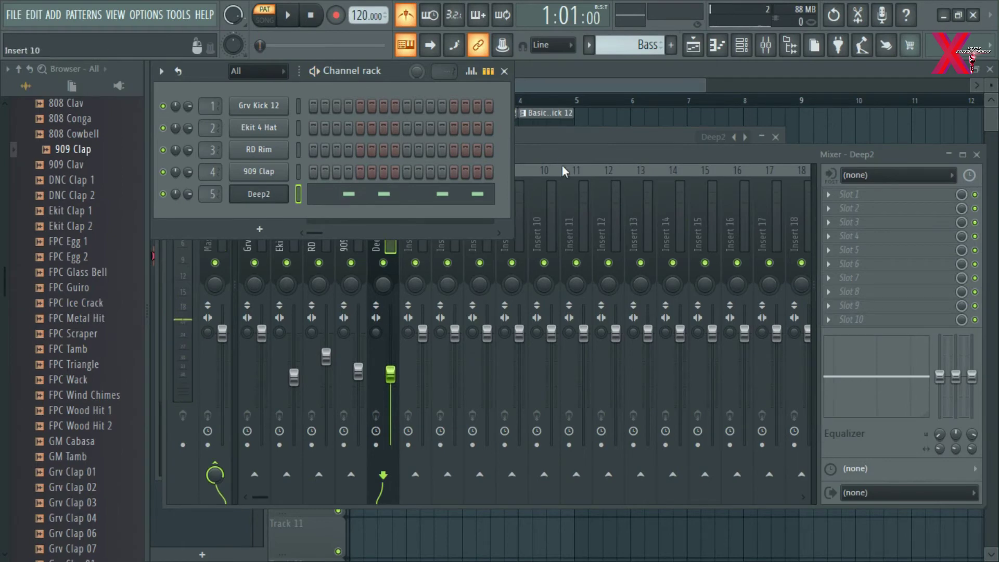
Play the arrangement in song mode, and play the Bass pattern on its own in pattern mode
click(767, 45)
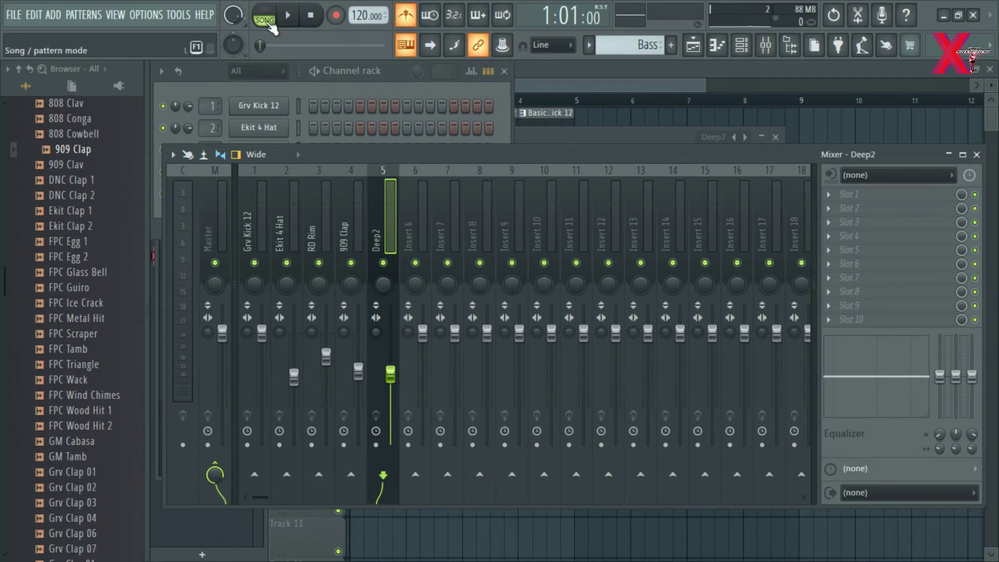
click(579, 89)
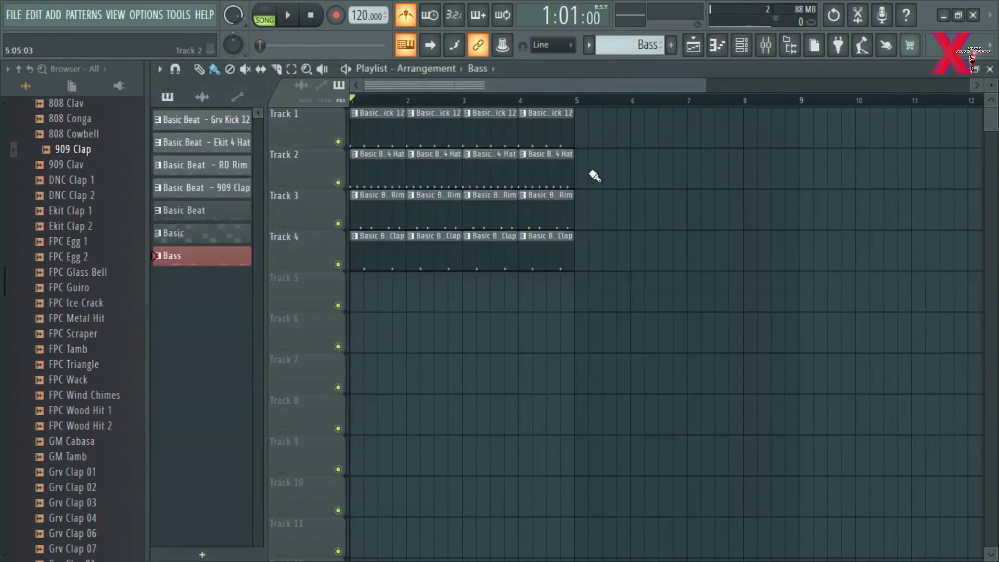
key(space)
key(space)
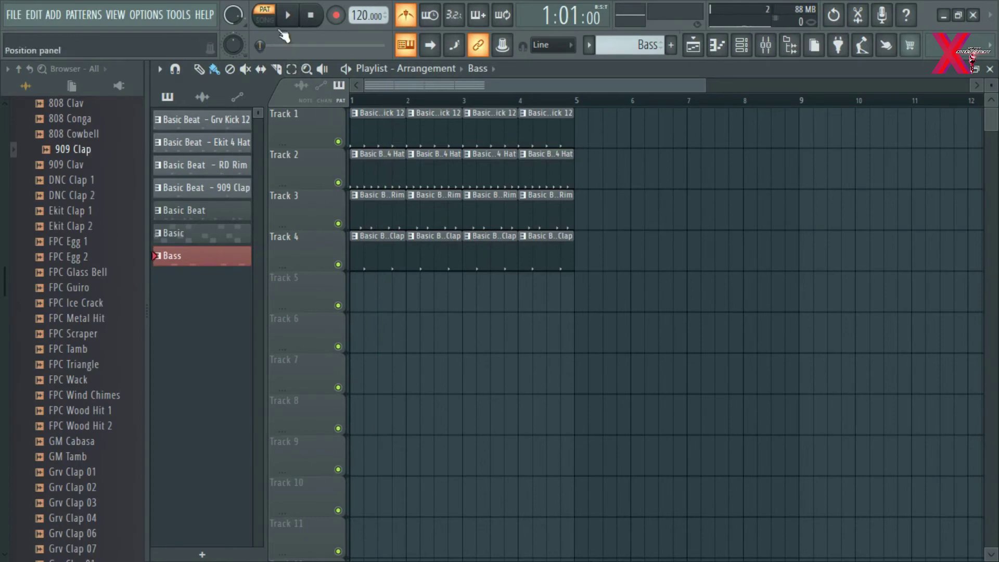
click(741, 46)
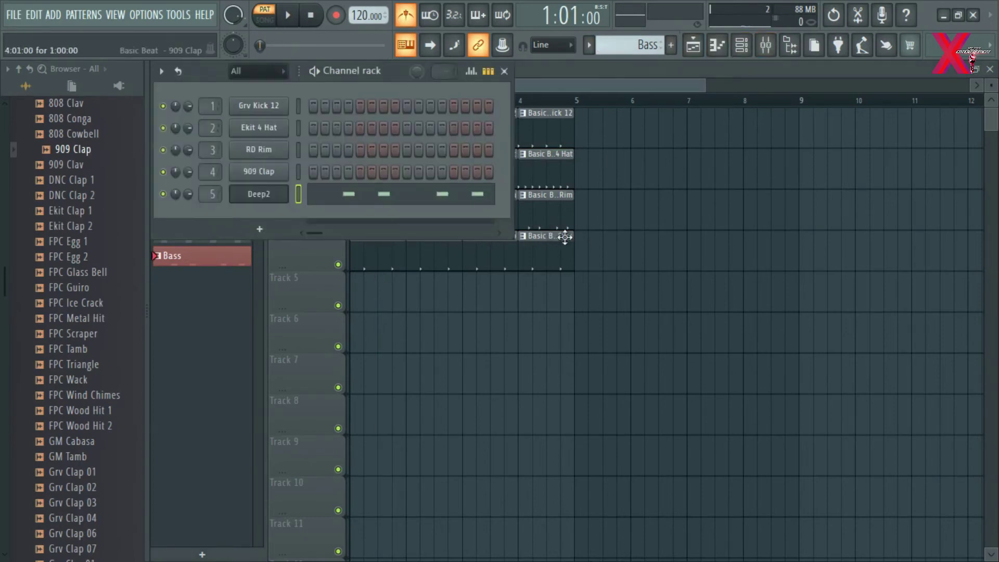
key(space)
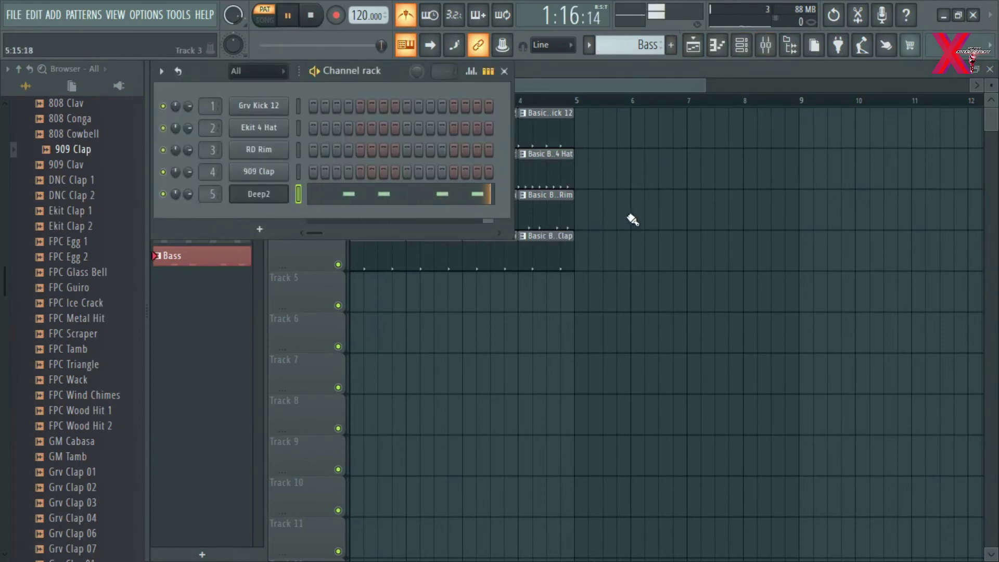
Fill bars 1 to 4 of Track 5 with Bass clips and play the arrangement in song mode
key(F6)
key(space)
drag(372, 292, 652, 282)
right_click(609, 302)
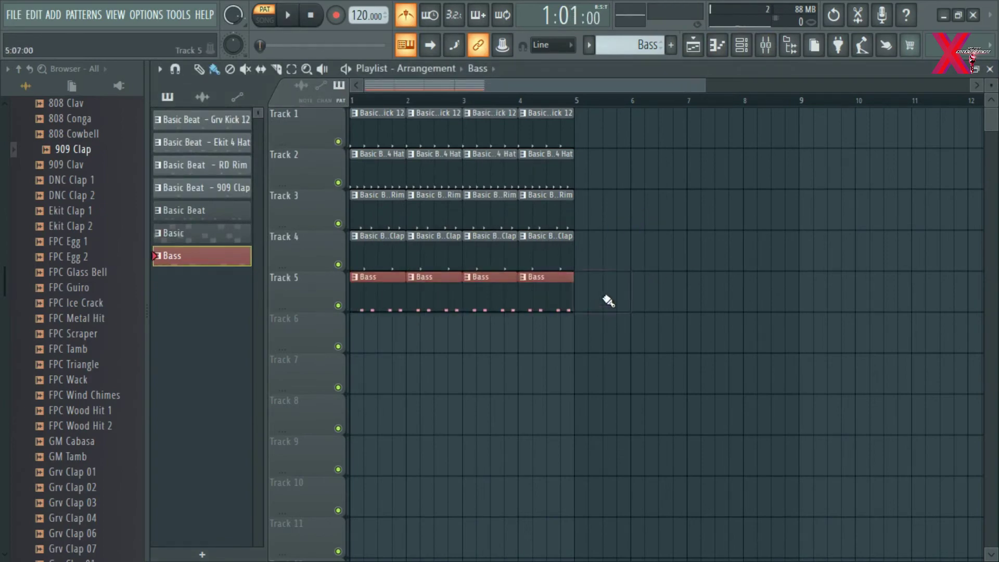
key(space)
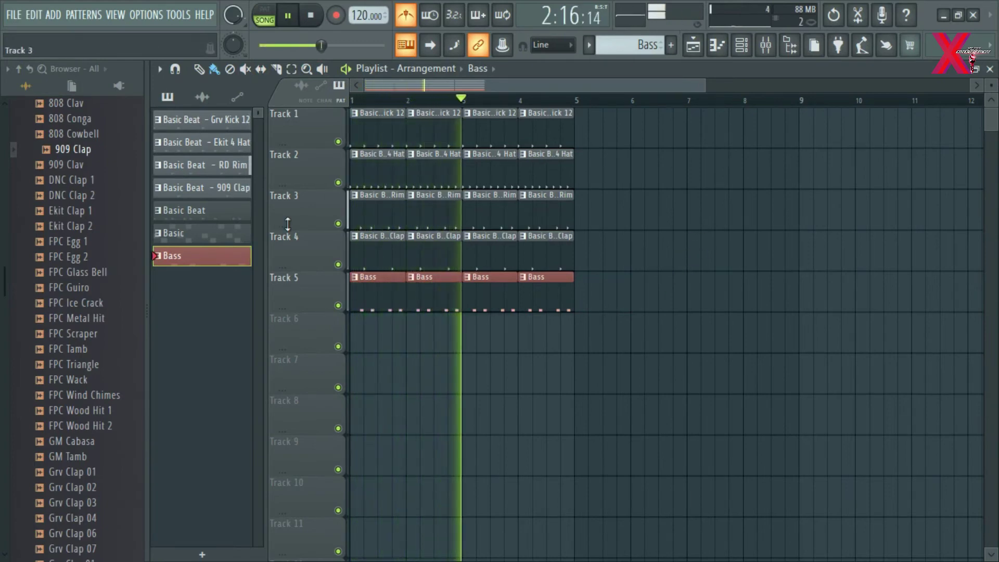
key(space)
click(206, 211)
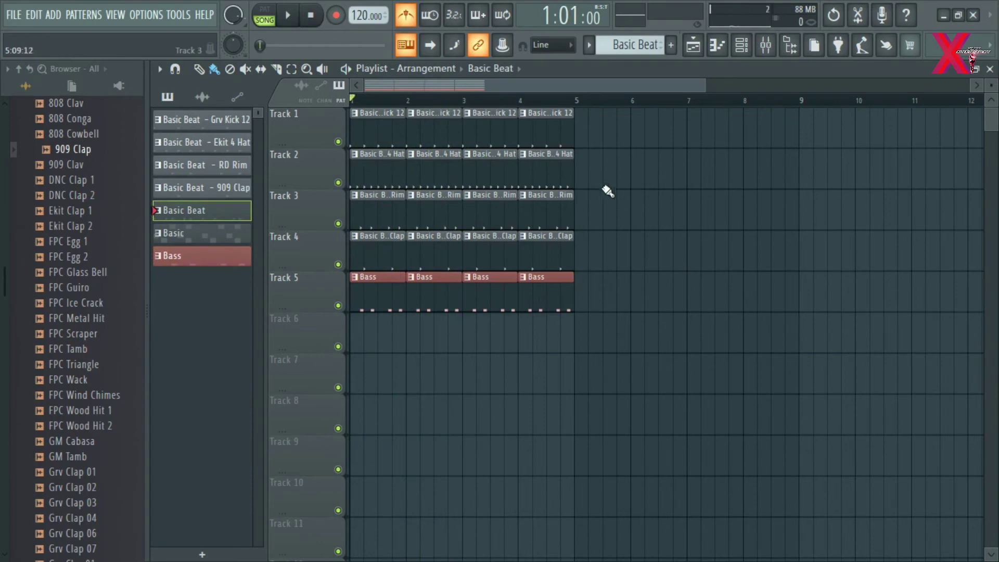
drag(582, 168, 784, 167)
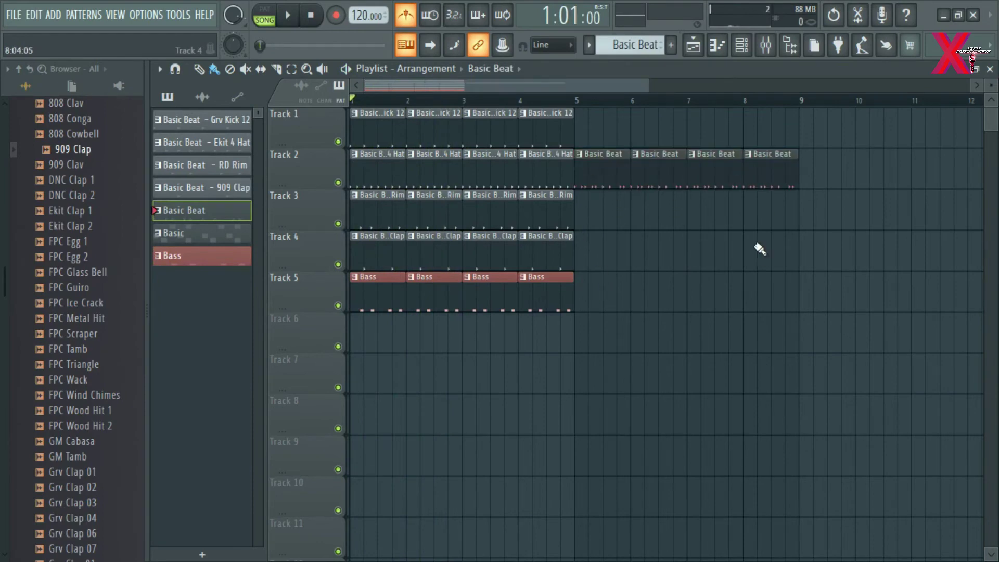
right_click(779, 172)
right_click(718, 182)
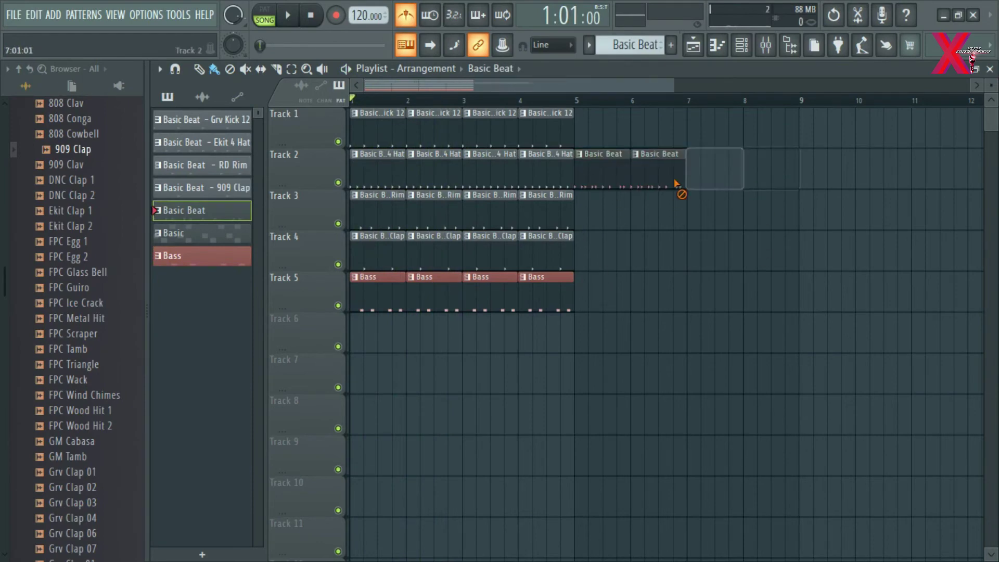
right_click(655, 190)
right_click(603, 194)
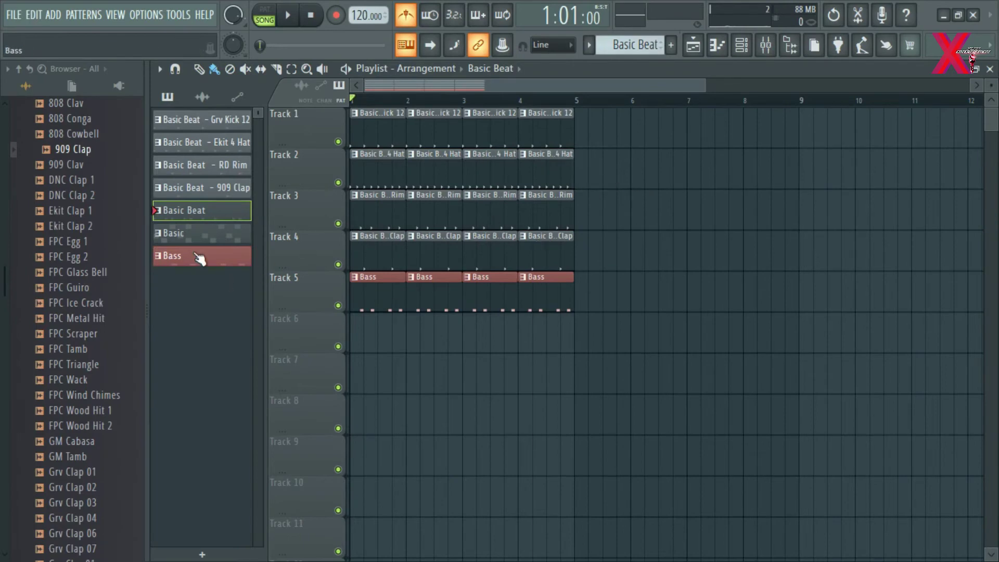
Place the Basic pattern in bar 5 of Track 3 and split that pattern by channel
drag(198, 234, 590, 213)
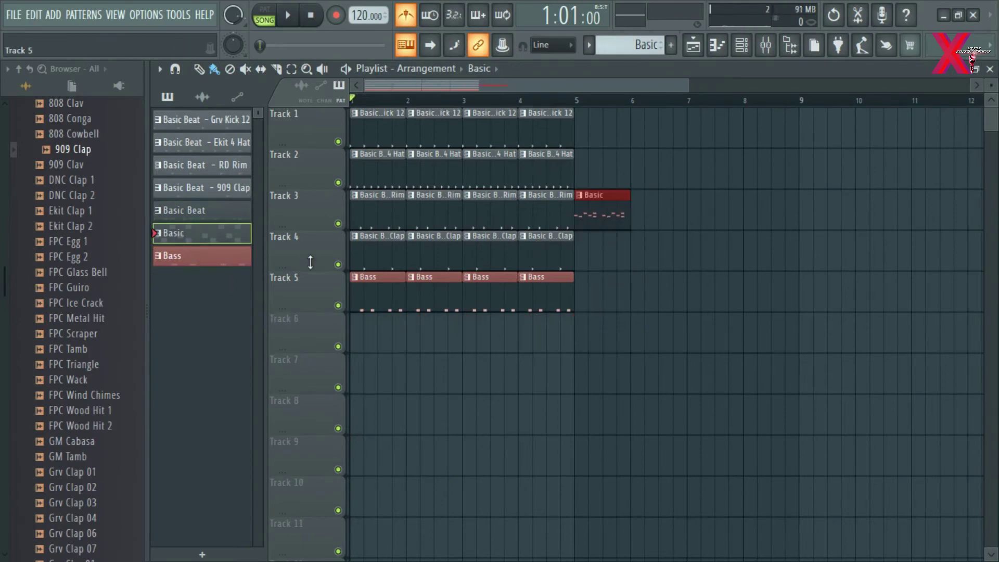
right_click(178, 234)
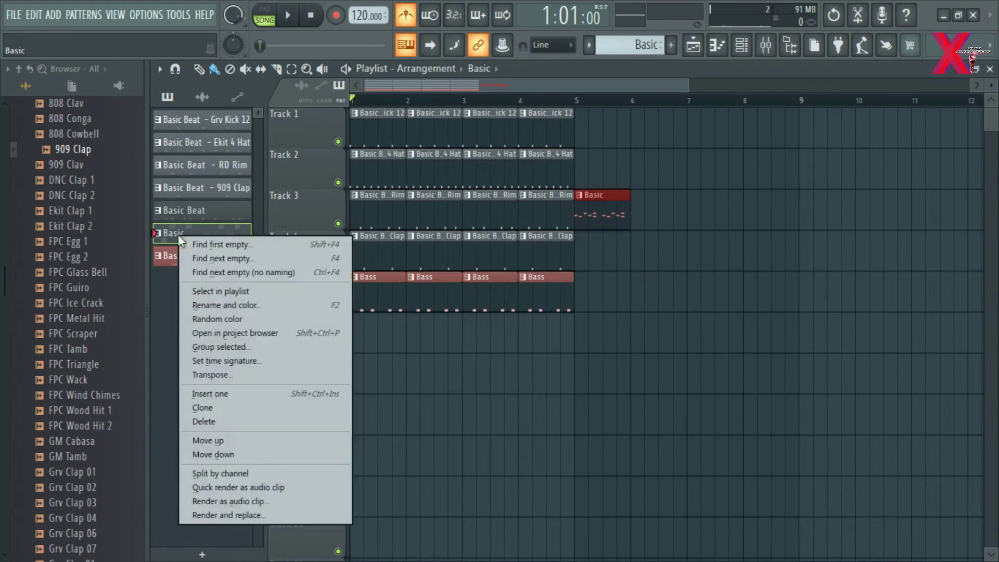
click(251, 470)
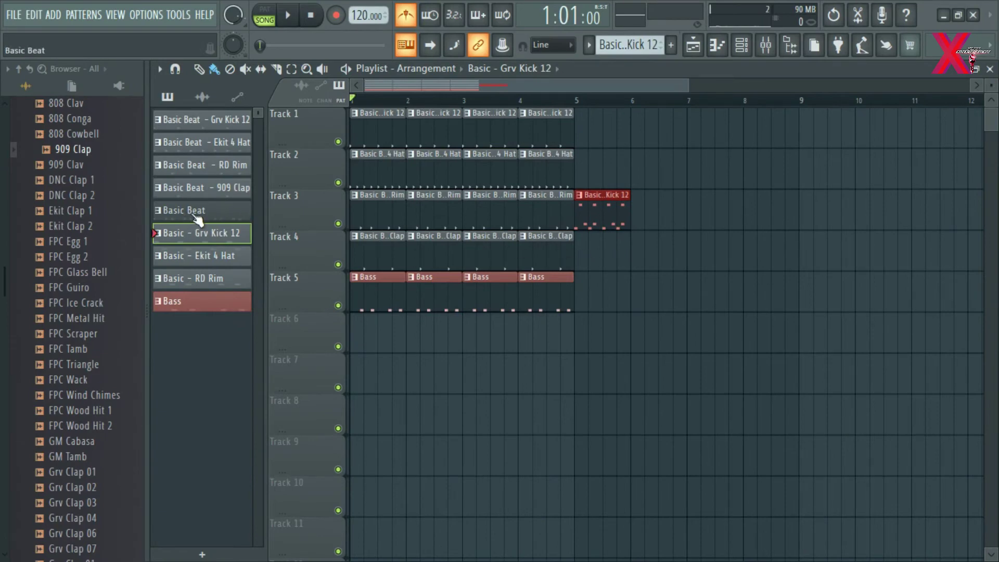
click(406, 366)
right_click(446, 392)
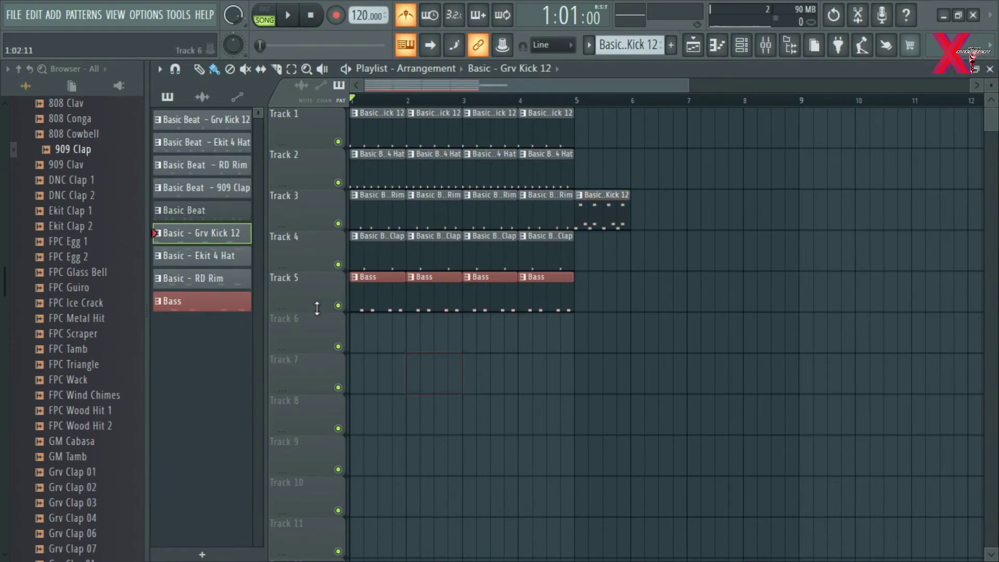
click(199, 214)
click(495, 391)
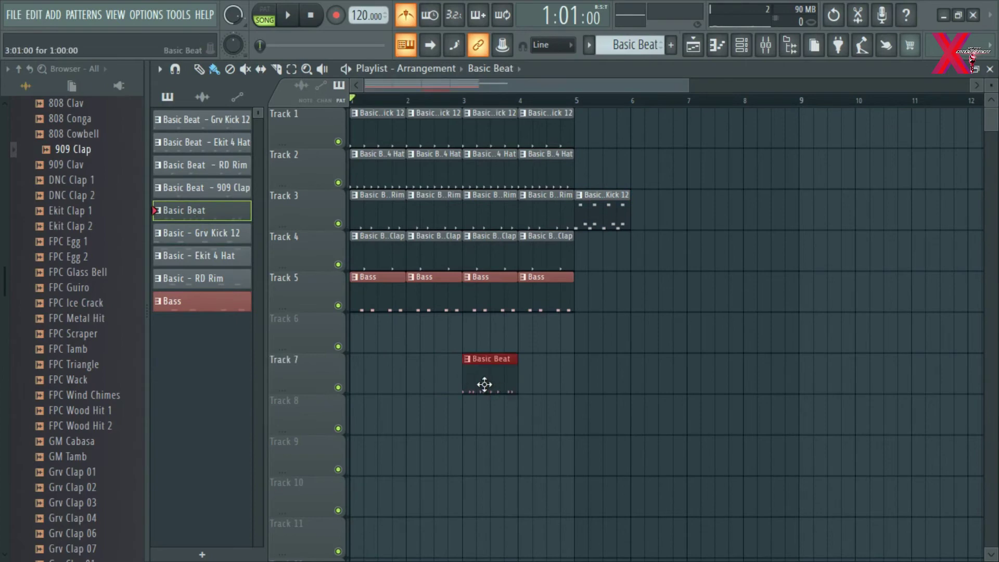
drag(484, 384, 676, 204)
right_click(676, 206)
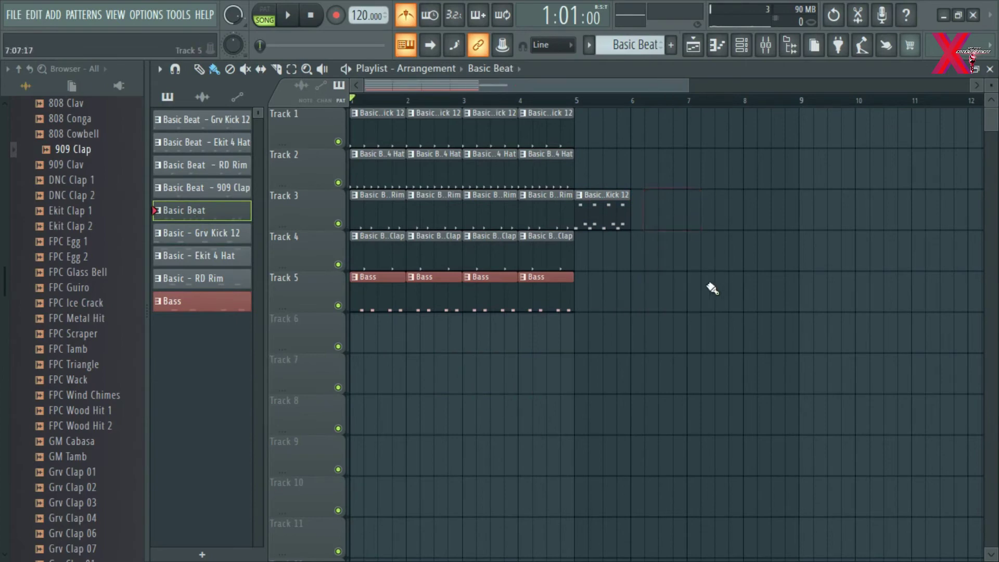
Play the song briefly from late in bar 4 and delete the leftover Basic clip in bar 5 of Track 3
click(563, 99)
key(space)
key(space)
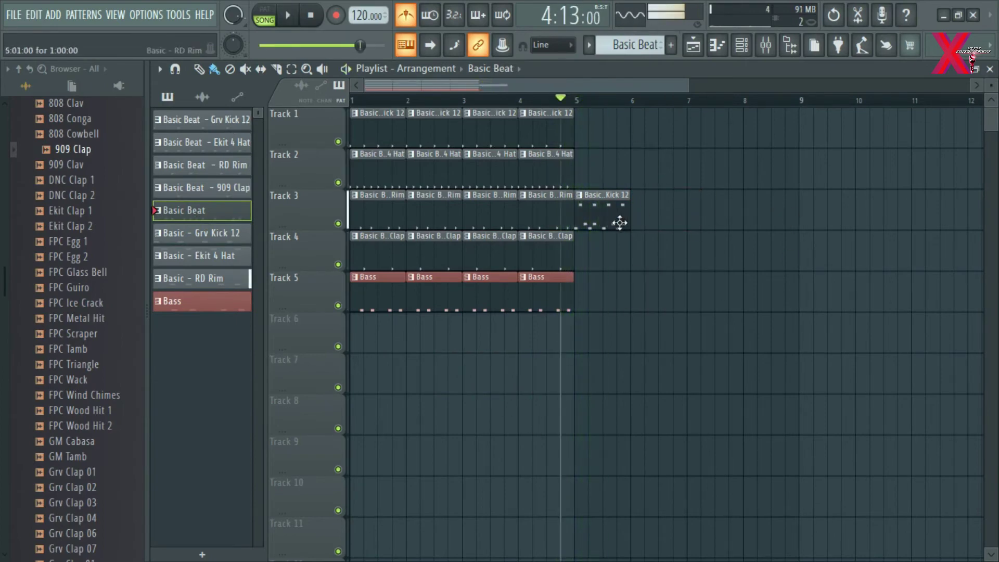
scroll(612, 219, down, 1)
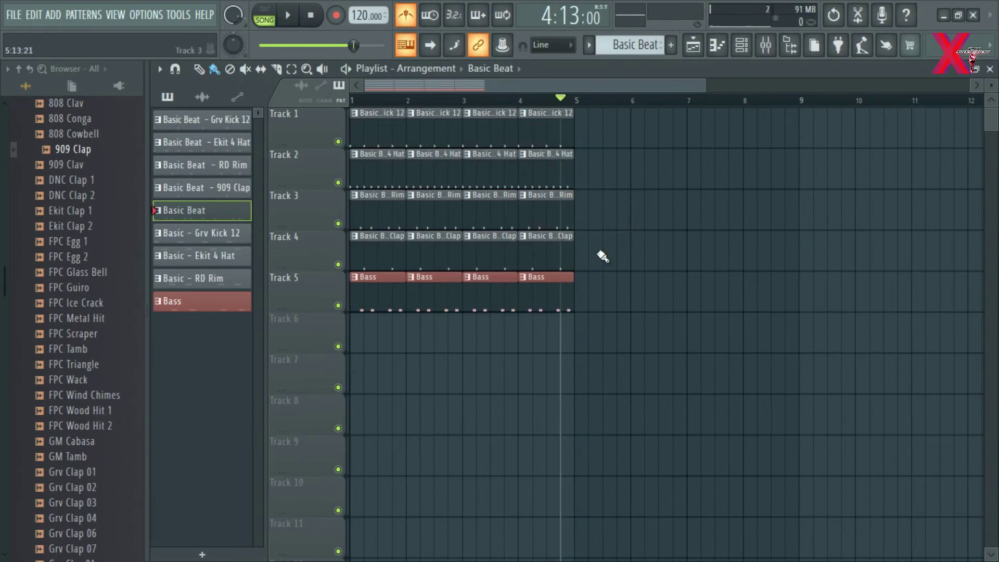
Fill bars 5 to 8 with Basic - Grv Kick 12 clips on Track 3 and Basic - Ekit 4 Hat clips on Track 4
click(206, 234)
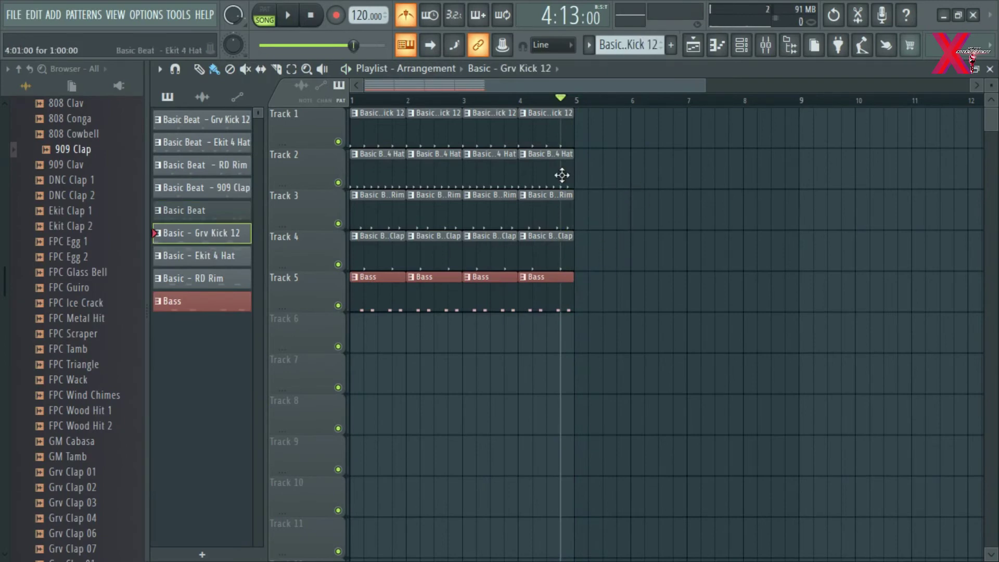
drag(581, 213, 750, 213)
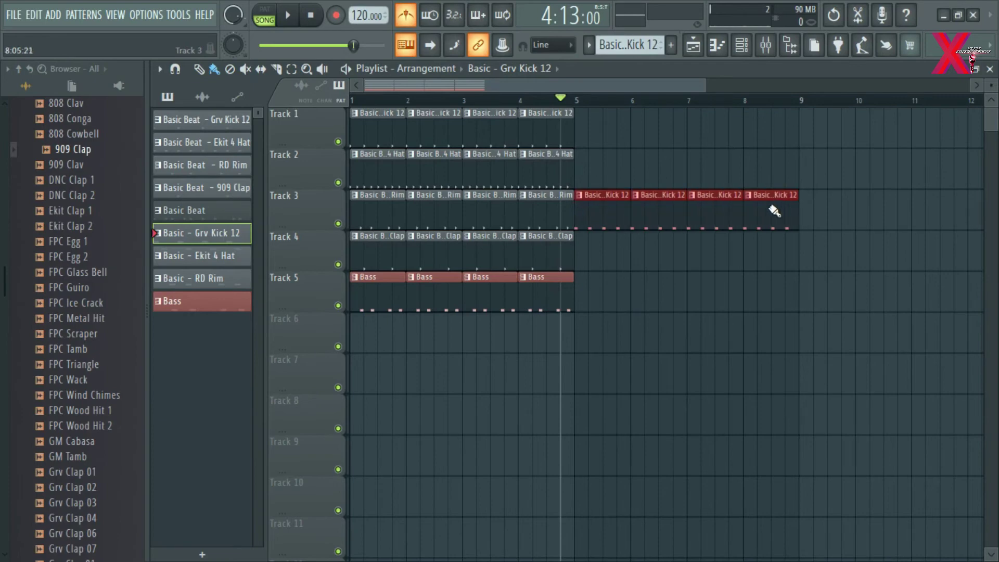
click(205, 259)
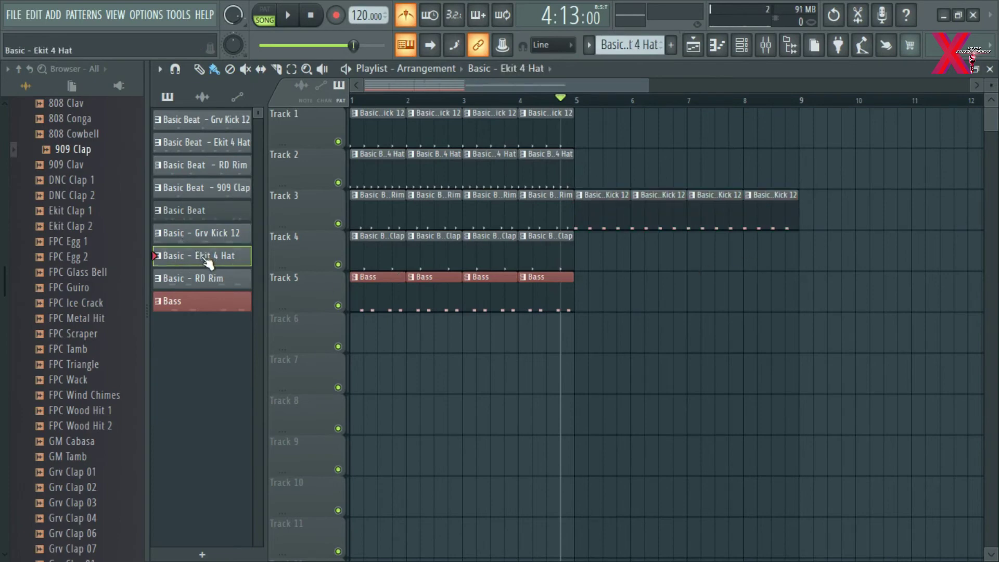
drag(581, 260, 817, 247)
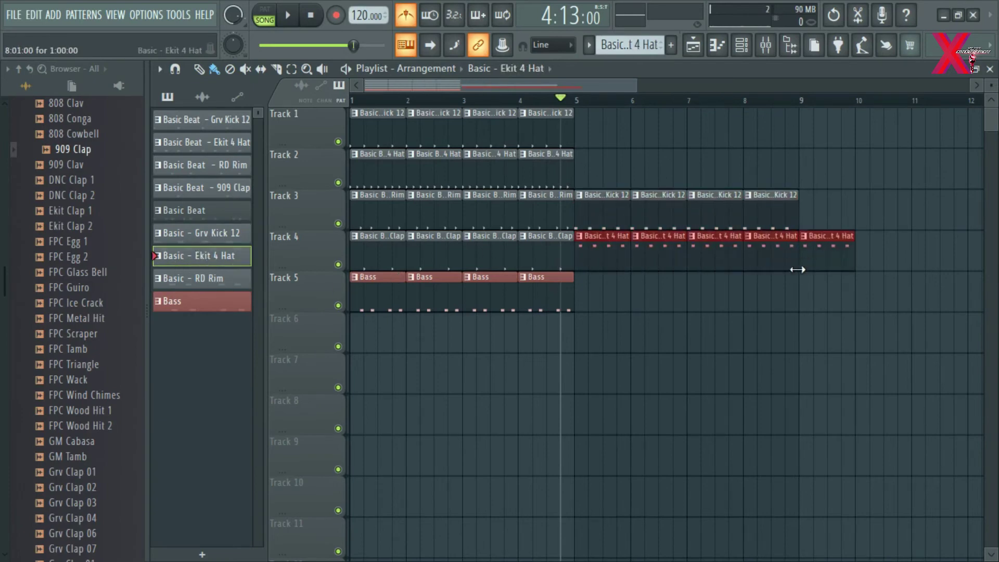
Fill bars 5 to 8 with Basic - RD Rim clips on Track 5 and Bass clips on Track 6
click(198, 281)
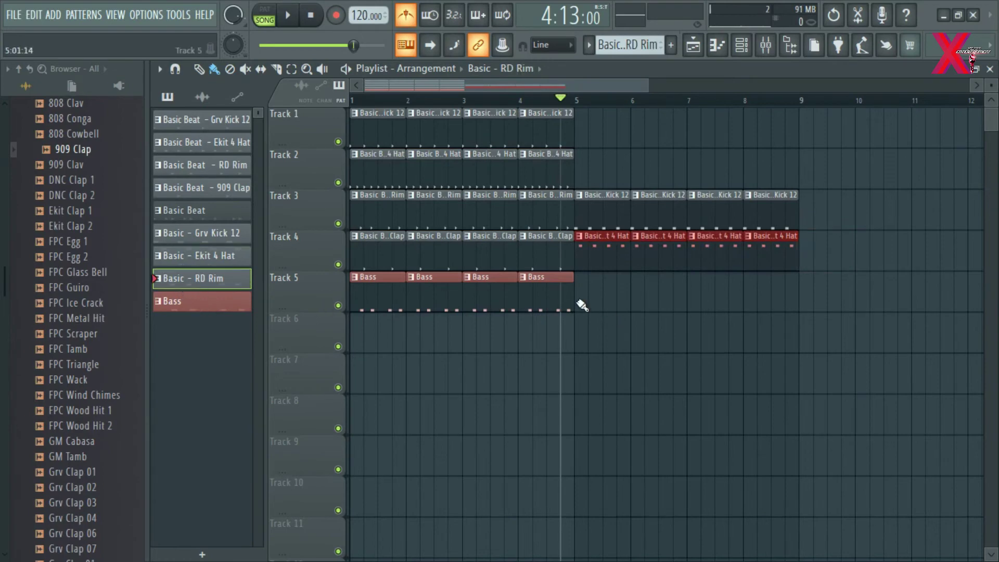
mouse_move(582, 306)
mouse_down()
mouse_move(658, 297)
mouse_move(742, 330)
mouse_up()
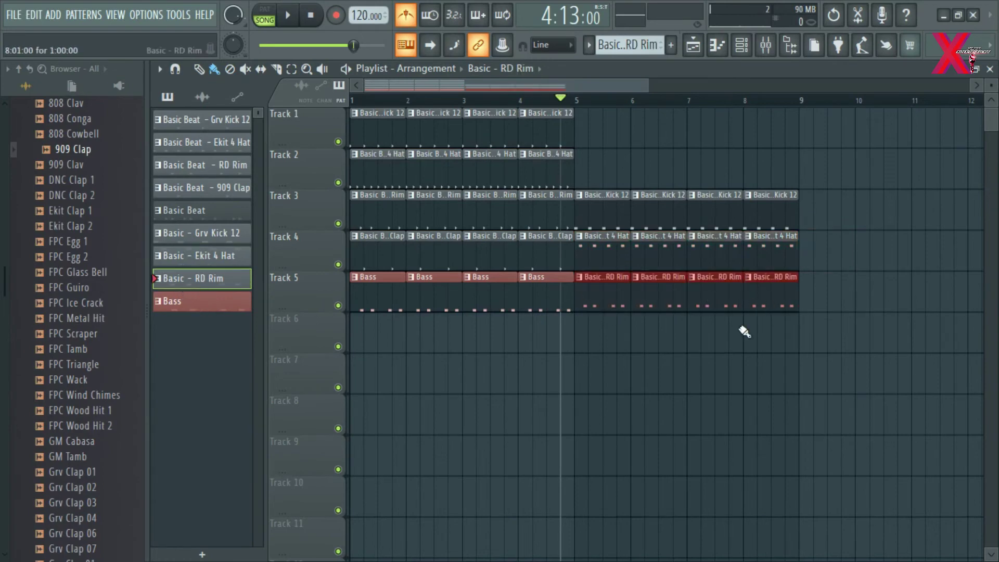
click(204, 307)
drag(582, 337, 785, 339)
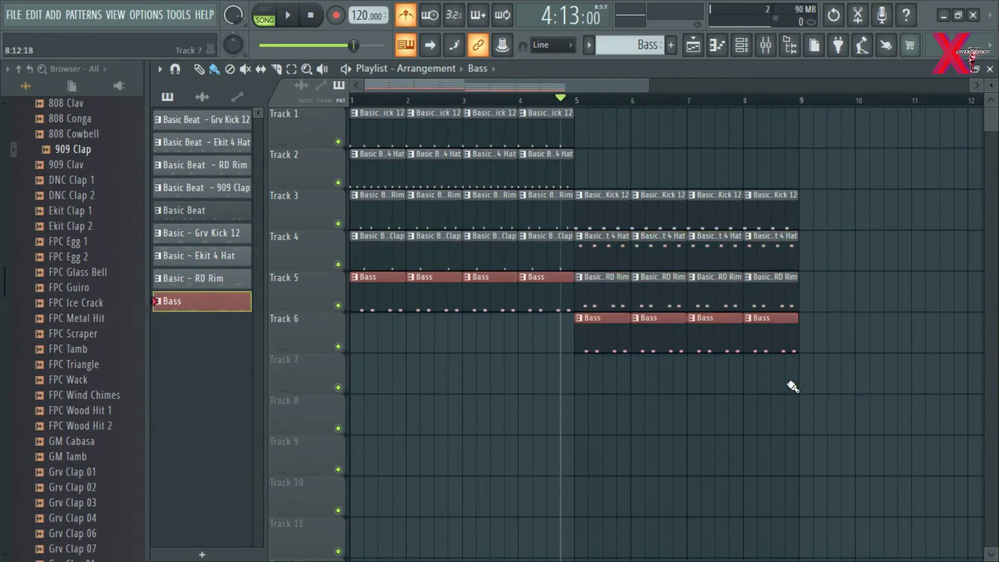
Play the song from late in bar 4 and delete the Bass clips in bars 5 to 8 of Track 6
key(space)
drag(651, 351, 816, 332)
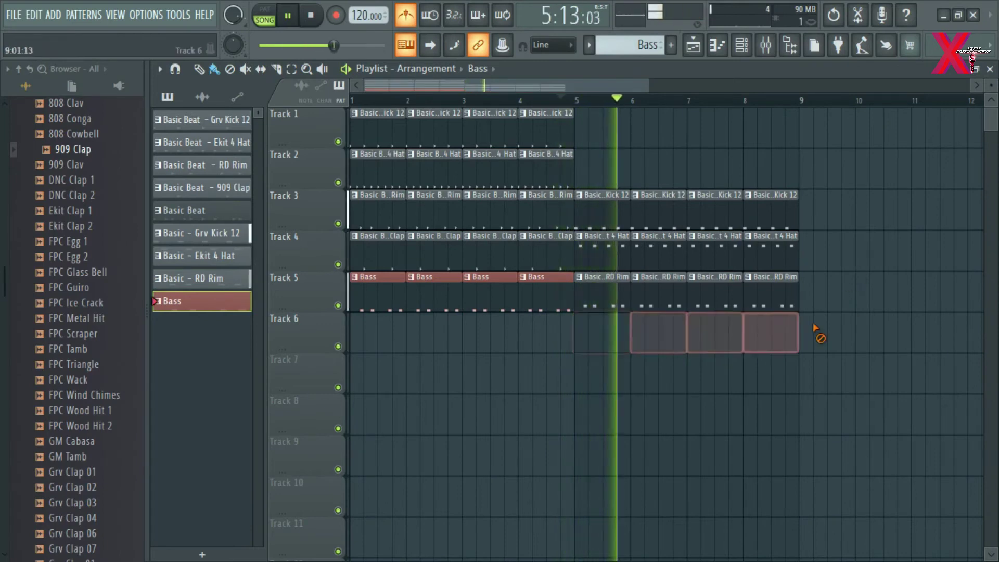
key(Delete)
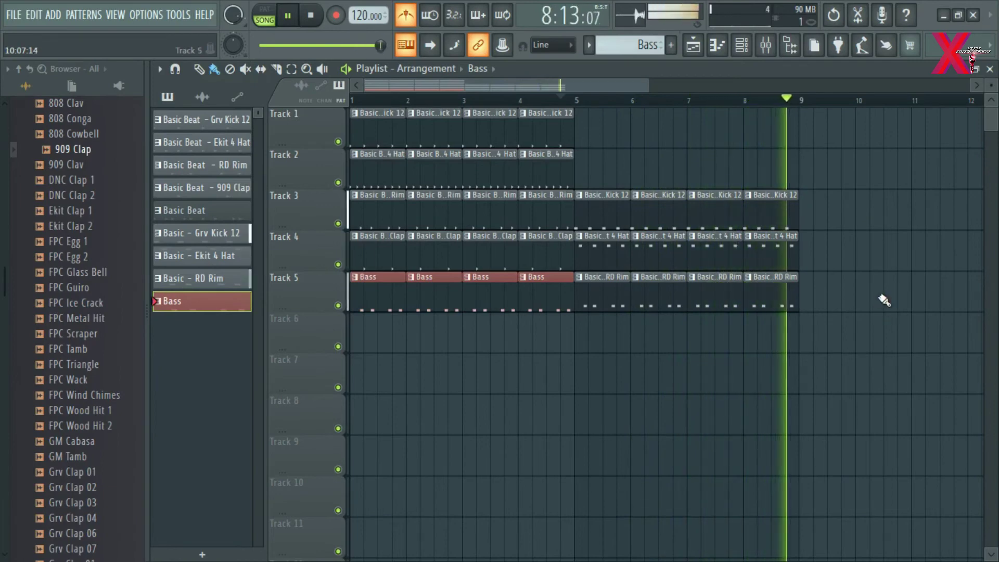
key(space)
Play the arrangement from bar 5 to hear the second drum section without the bass
click(575, 100)
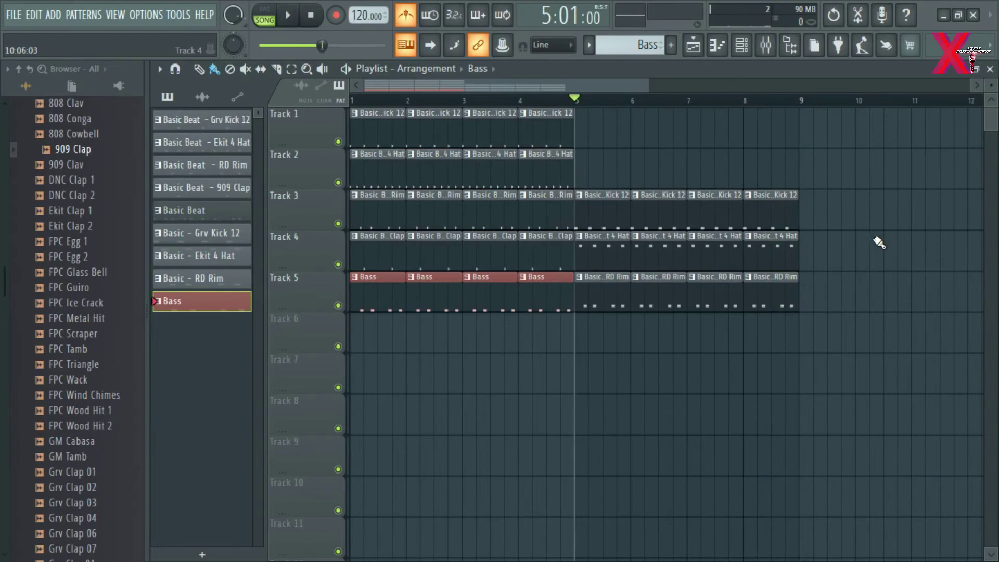
key(space)
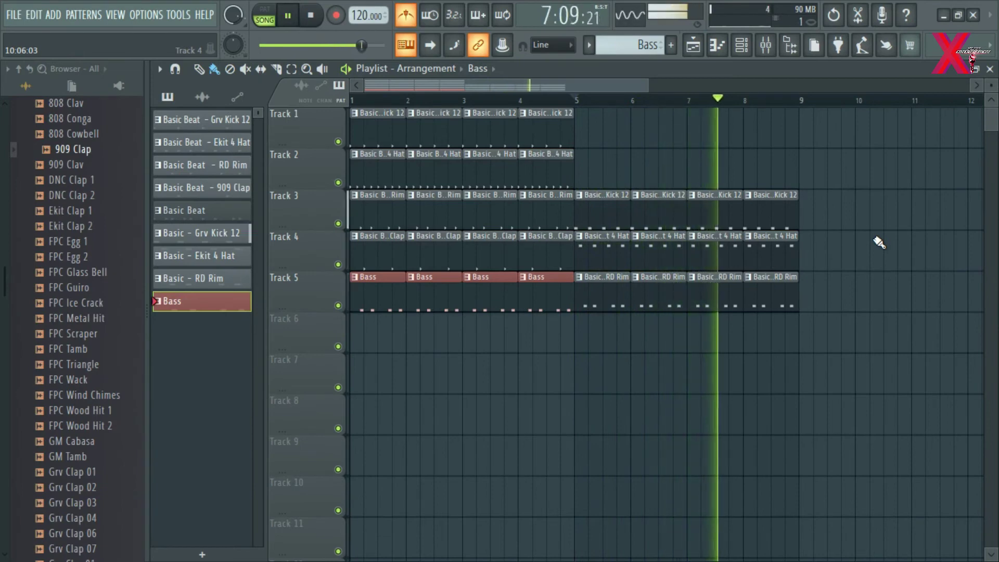
key(space)
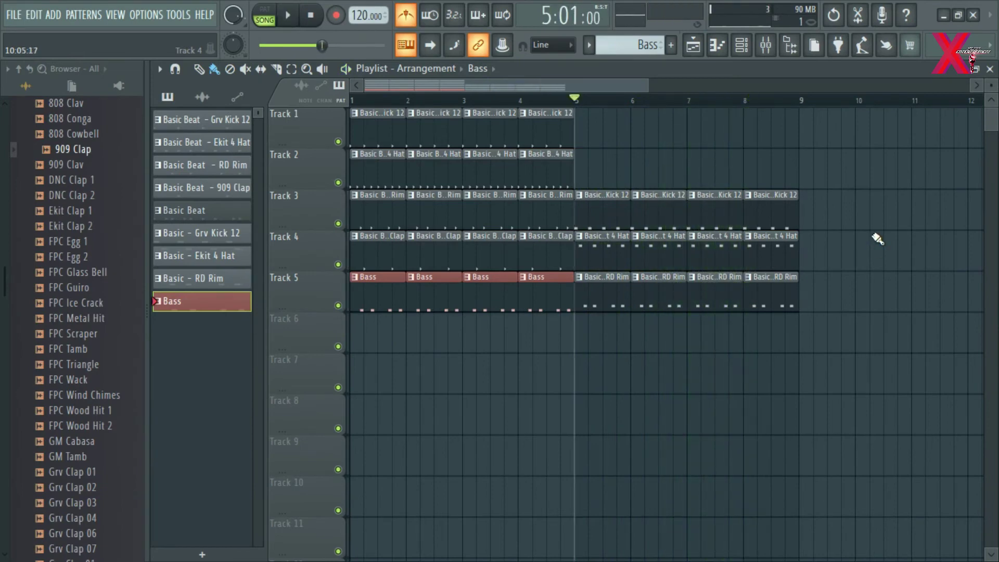
Move the kick, hat and rim clips in bars 5 to 8 down three tracks, onto Tracks 6 to 8
drag(835, 149, 606, 369)
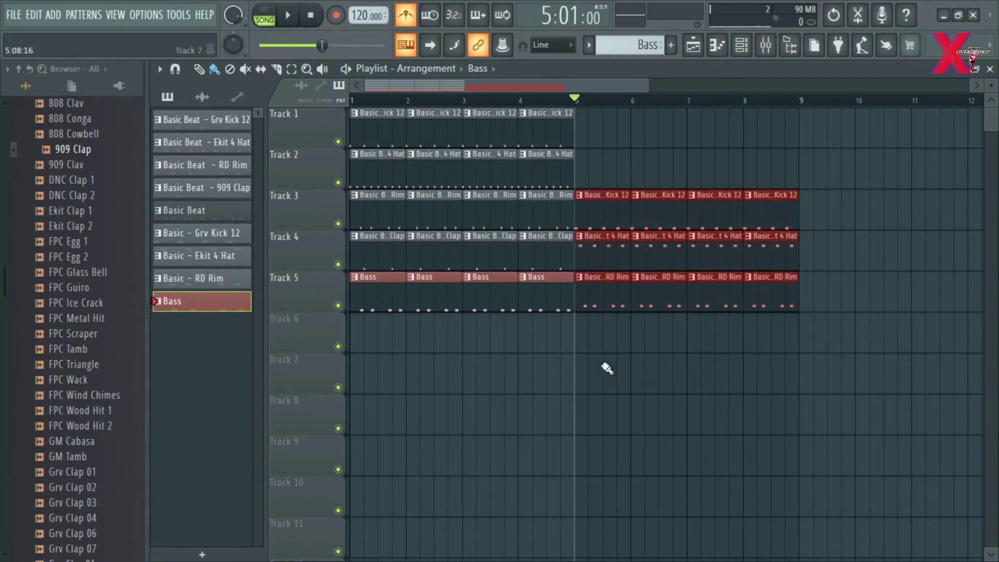
key(shift+Down)
key(shift+Down)
key(shift+Down)
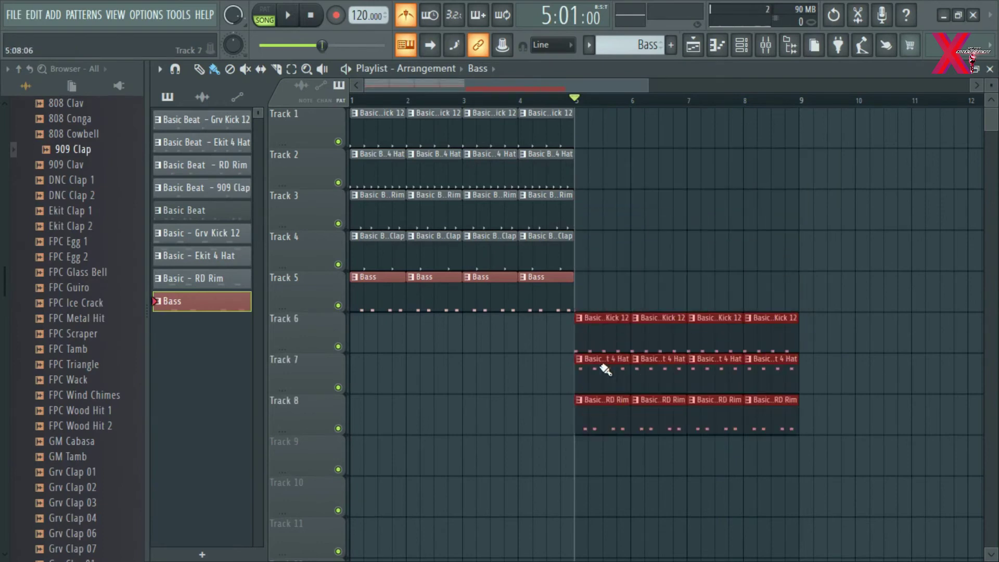
click(732, 197)
Place a Basic Beat clip in bar 9 of Track 2 and play the song from bar 9
click(176, 213)
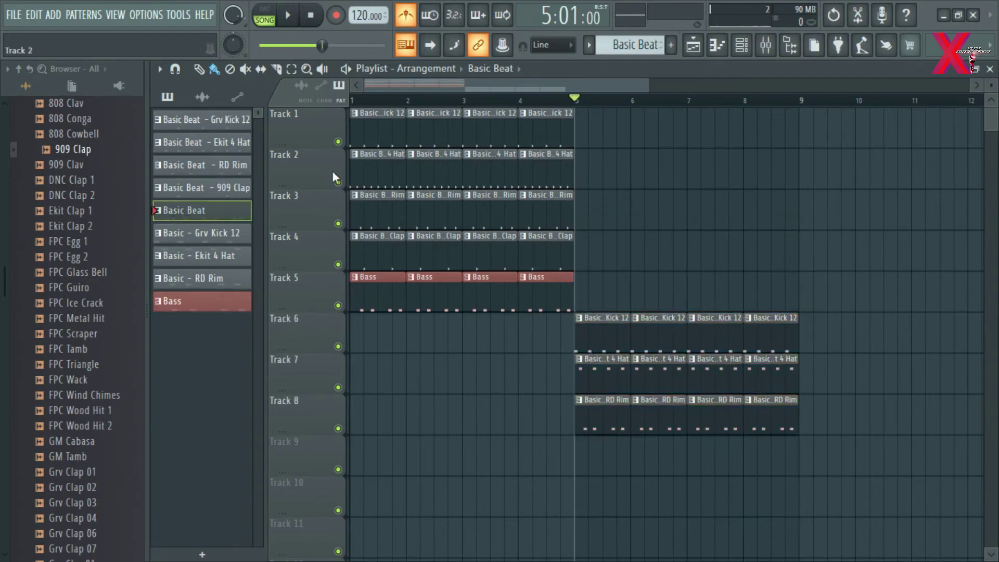
scroll(536, 88, right, 5)
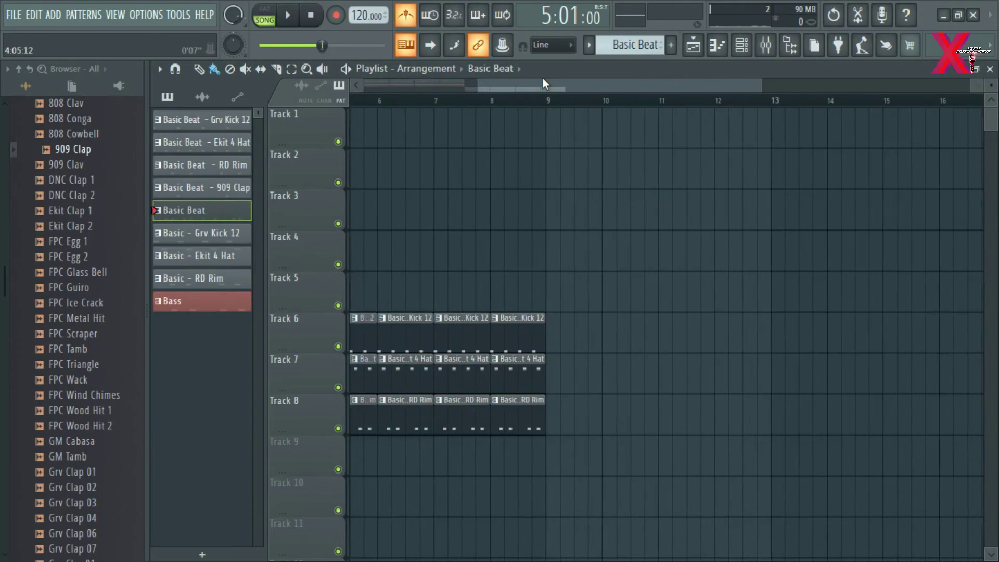
click(551, 182)
click(545, 104)
key(space)
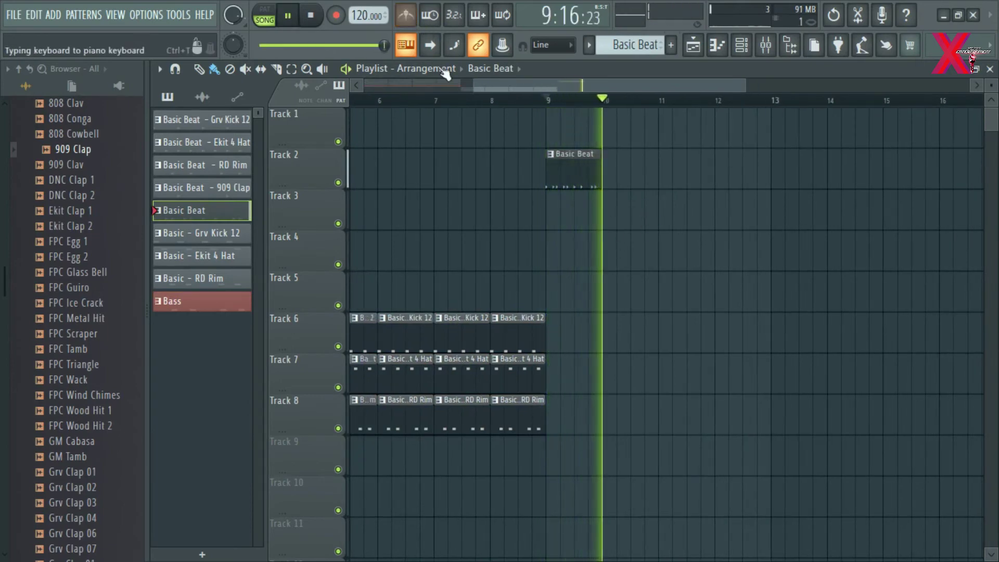
key(space)
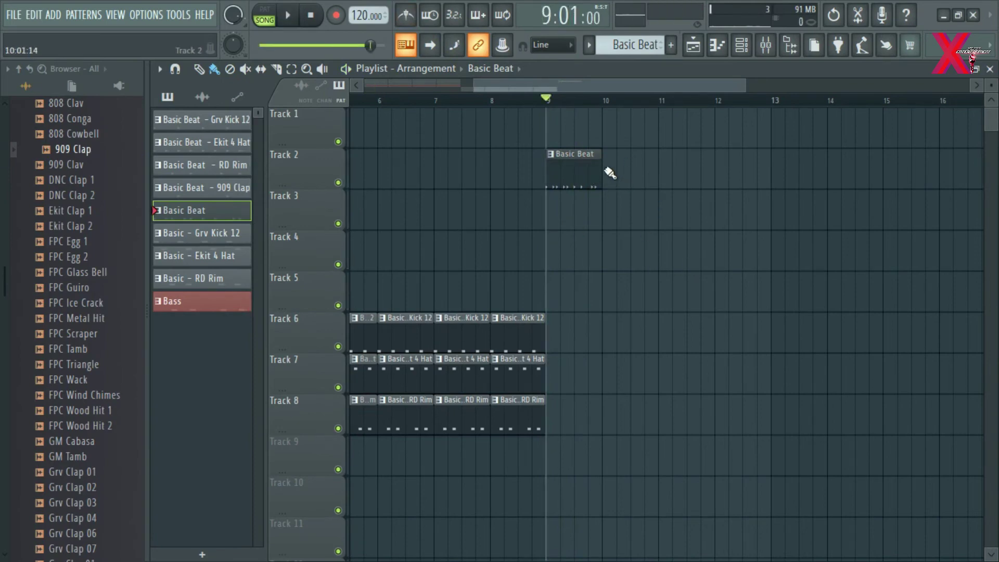
Play the song from bar 4 and move the drum clips on Tracks 6 to 8 to start at bar 10
scroll(599, 85, down, 3)
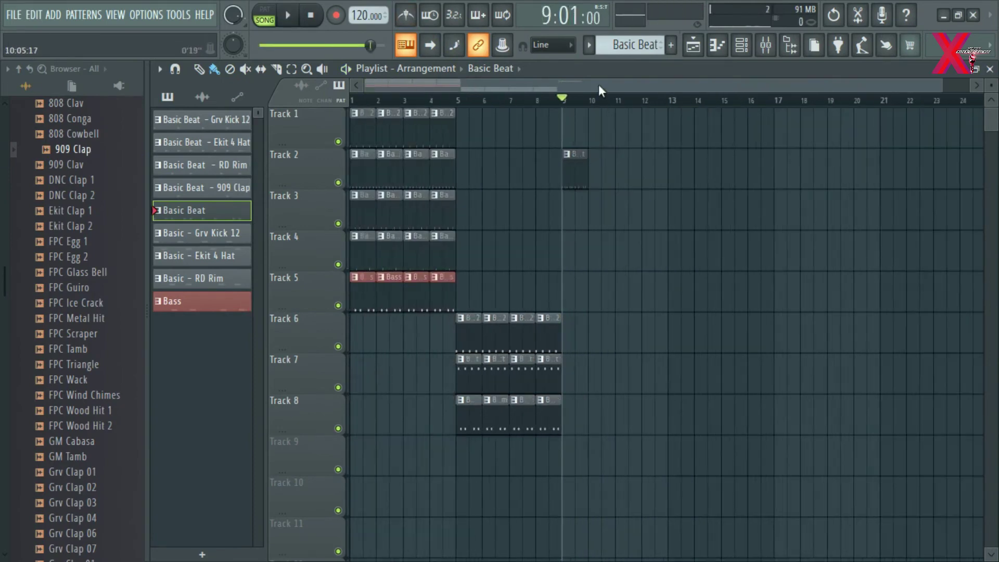
click(435, 103)
key(space)
drag(591, 274, 458, 477)
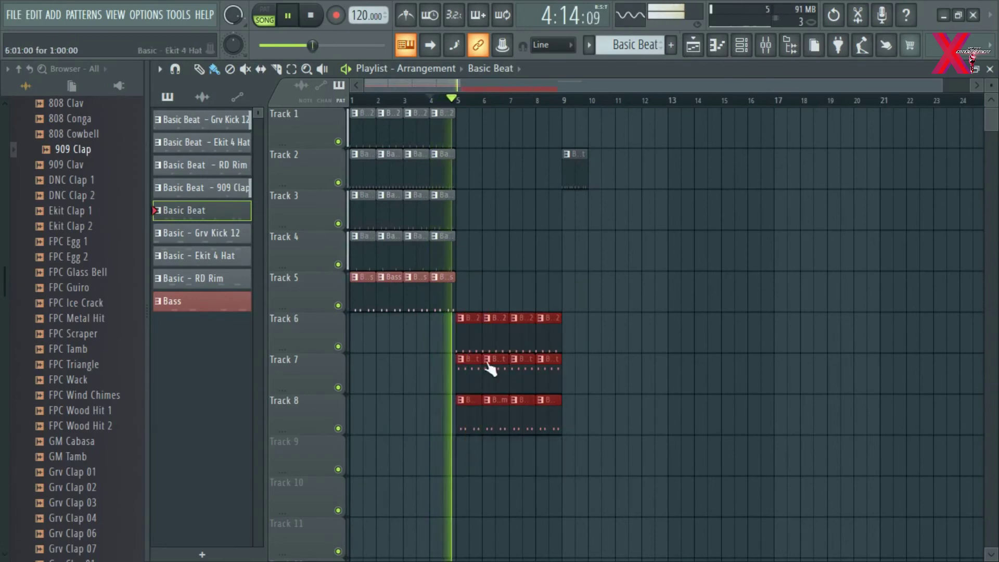
drag(470, 340, 602, 338)
click(616, 196)
key(space)
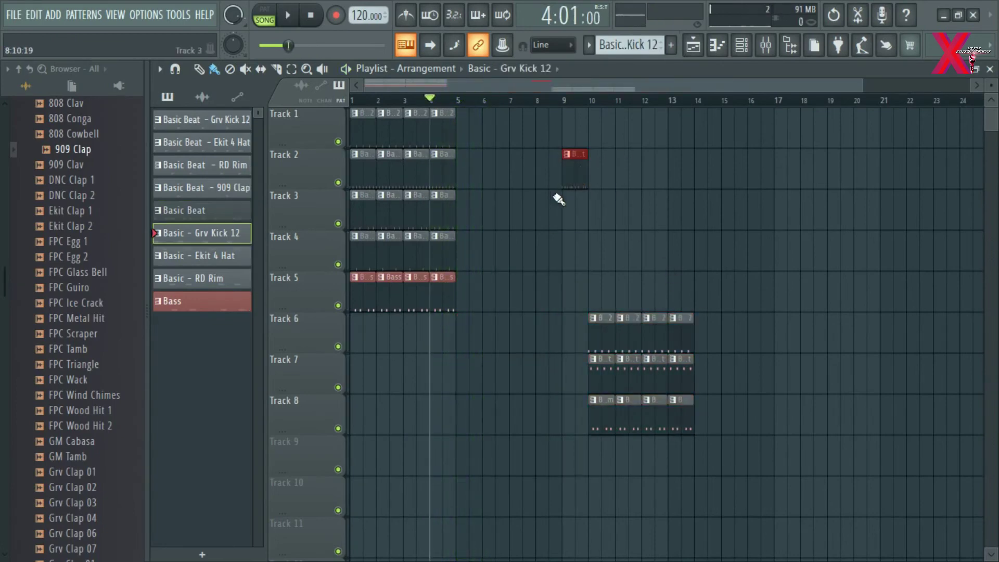
Move the Basic Beat clip to bar 5 of Track 2 and play the song from bar 4 through it
drag(583, 170, 470, 185)
click(582, 208)
key(space)
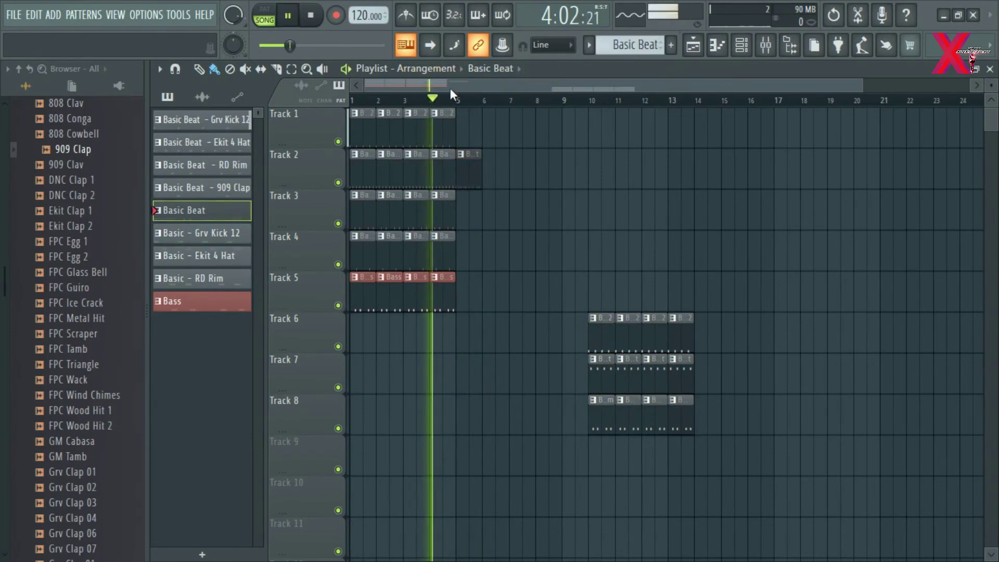
scroll(474, 105, up, 3)
drag(526, 151, 464, 215)
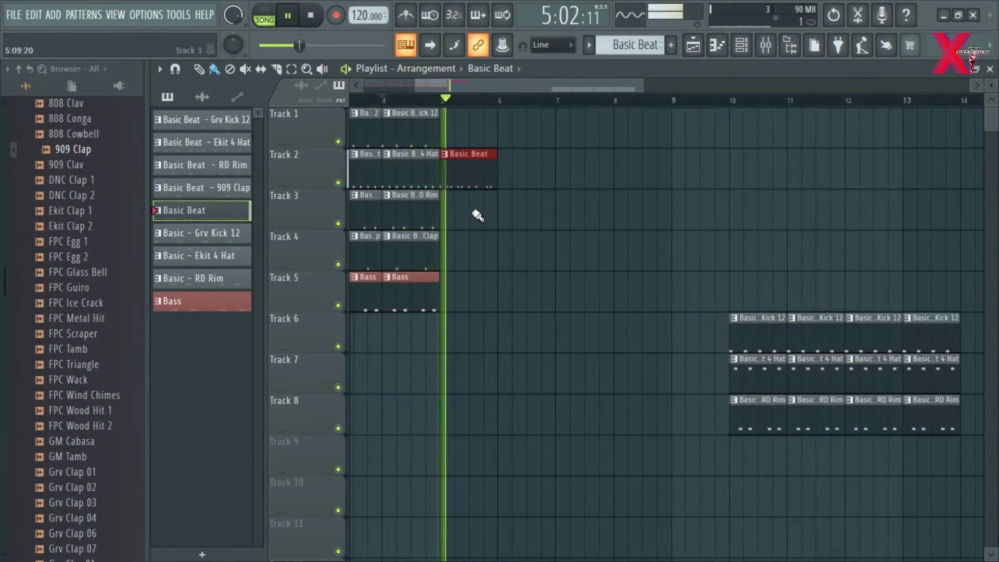
click(547, 203)
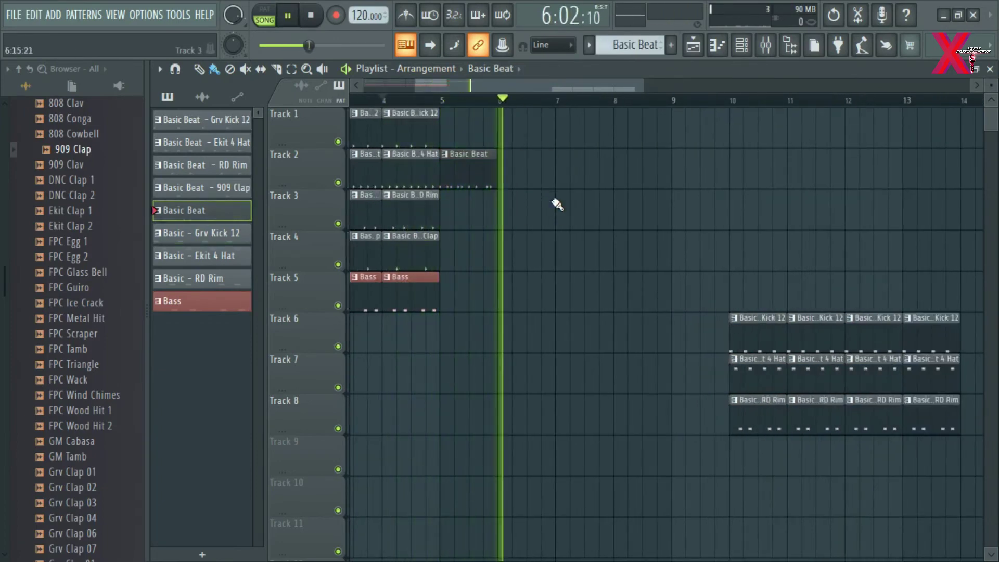
key(space)
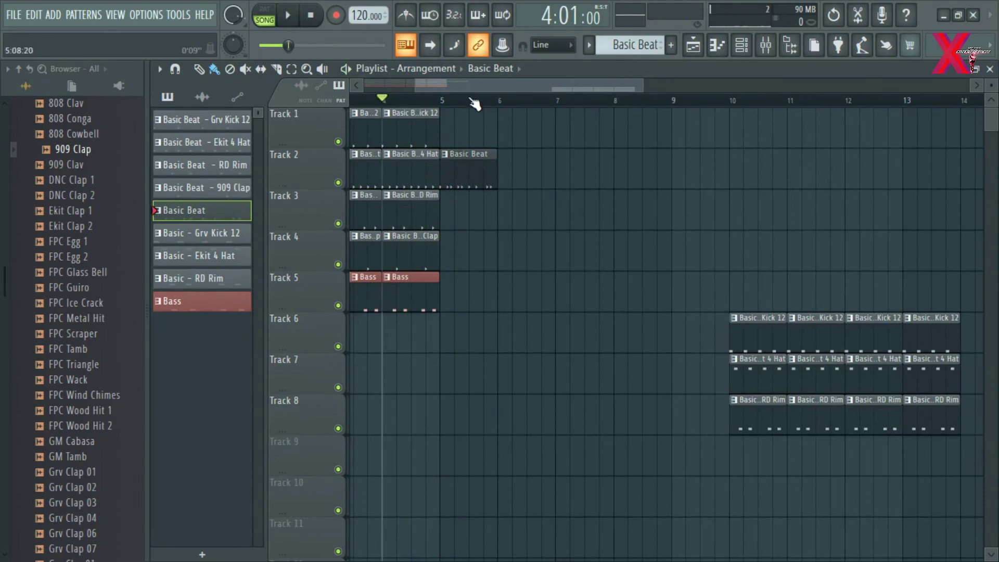
Show the channel rack and set the Grv Kick 12 channel's color to gold
scroll(489, 106, down, 2)
click(732, 45)
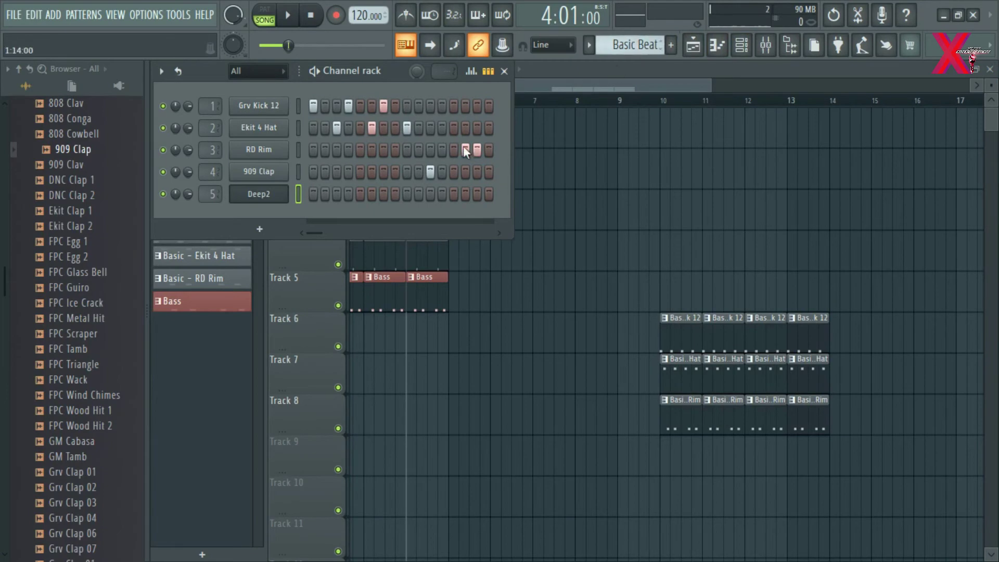
right_click(255, 110)
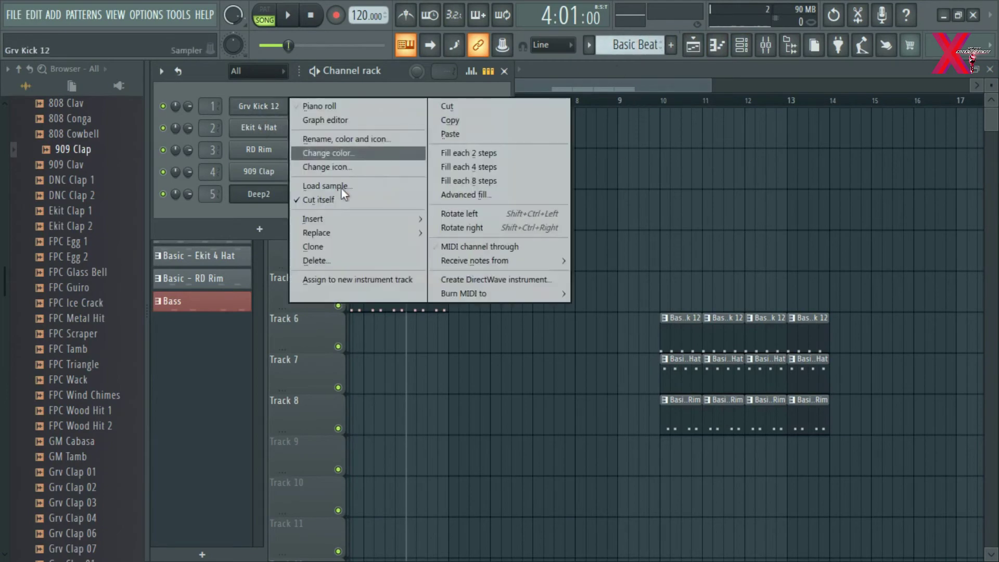
click(370, 140)
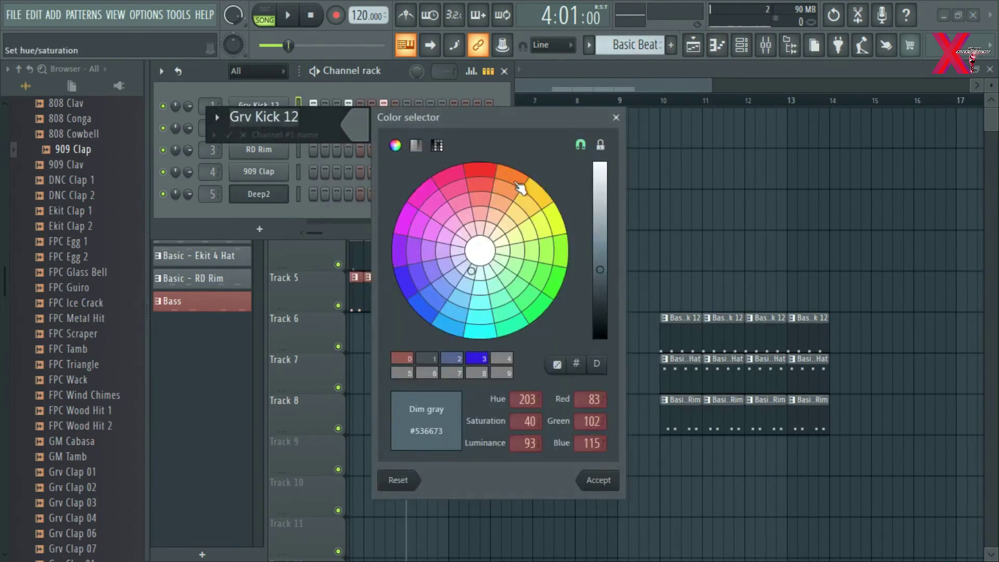
click(538, 196)
key(Return)
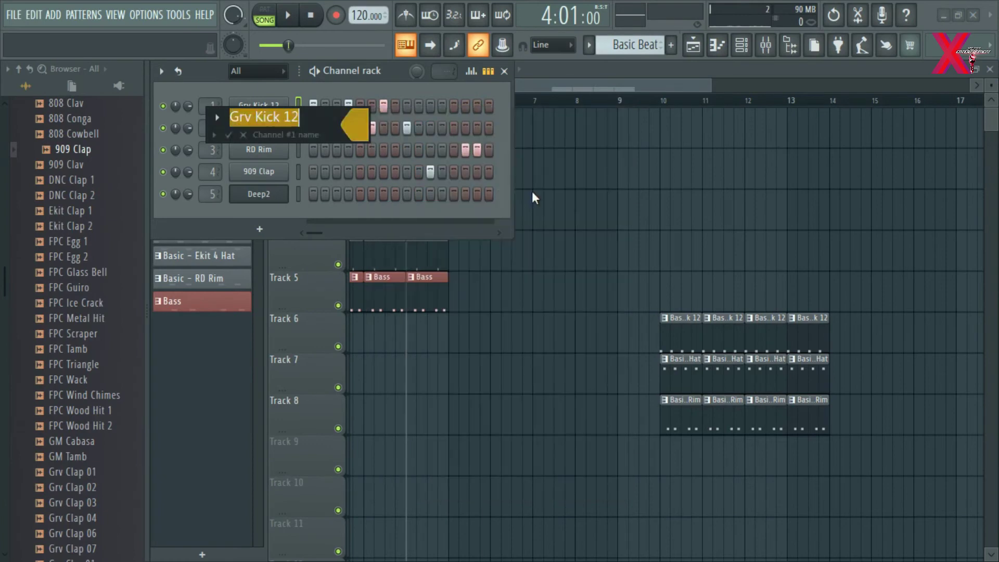
Color the Ekit 4 Hat channel red and the RD Rim channel crimson pink
right_click(269, 130)
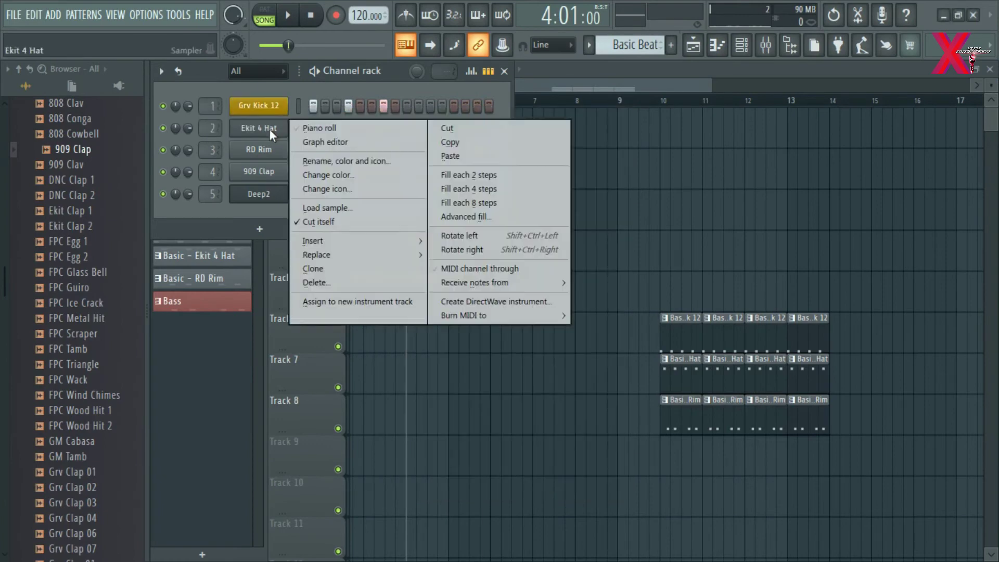
click(375, 160)
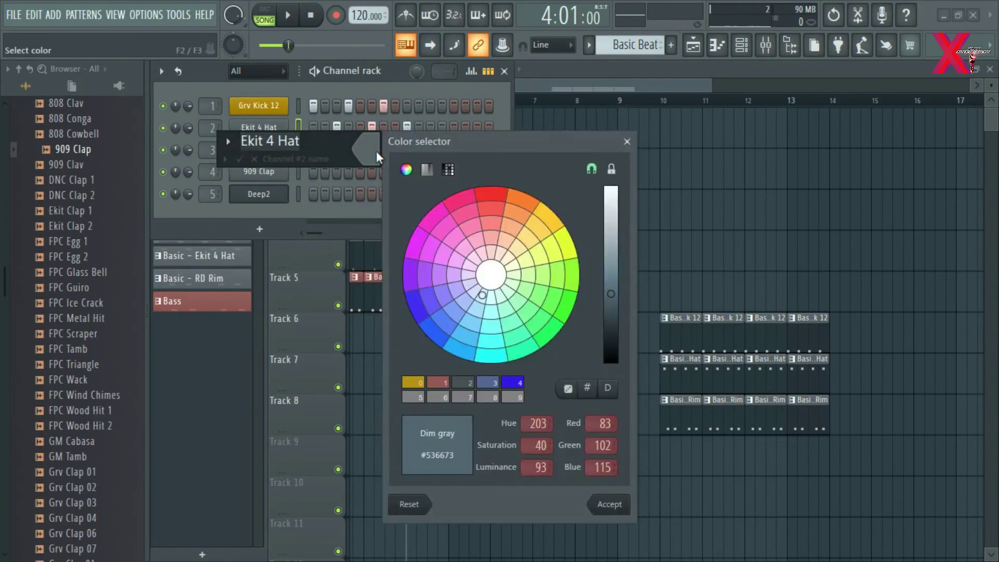
click(496, 198)
key(Return)
right_click(259, 148)
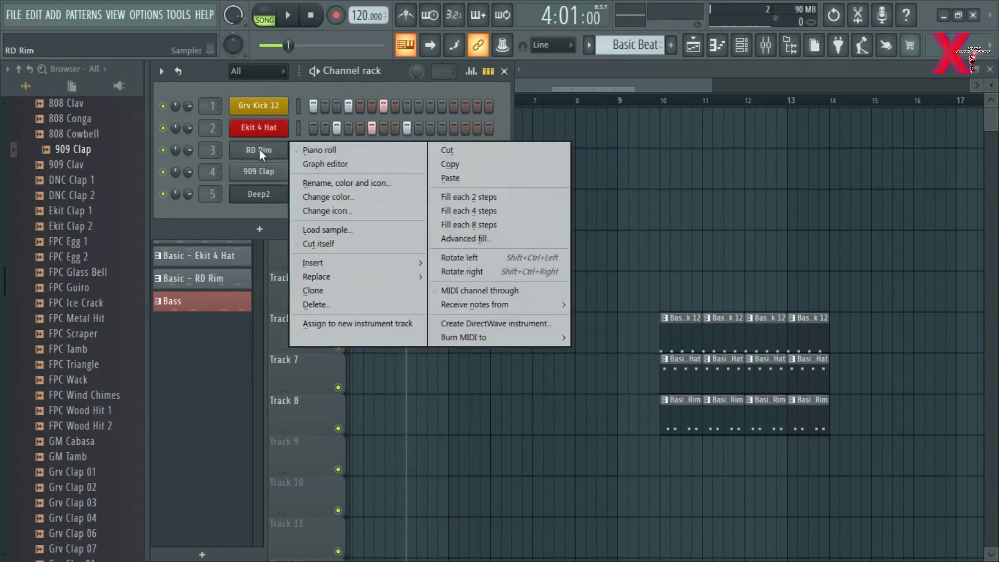
click(328, 197)
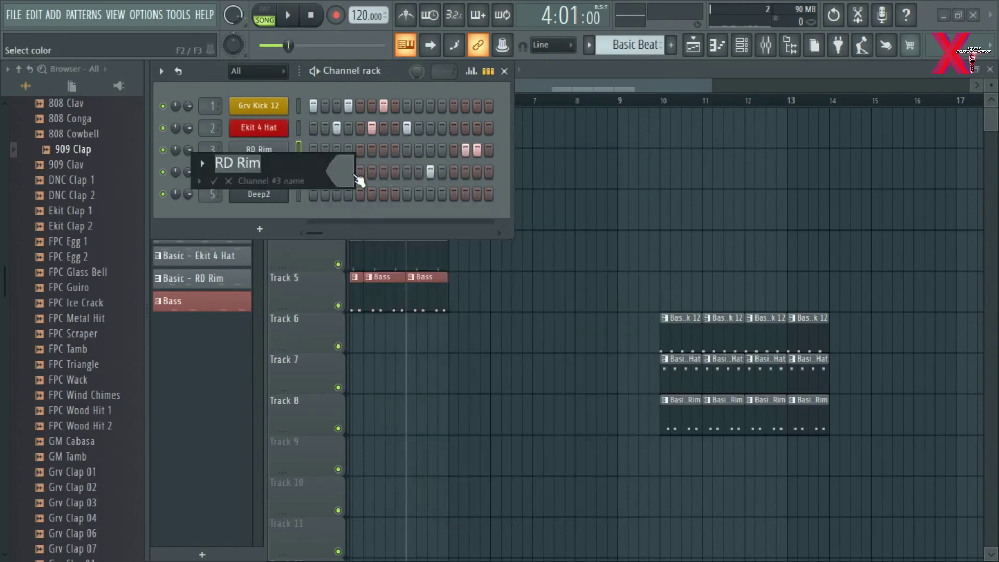
click(442, 221)
key(Return)
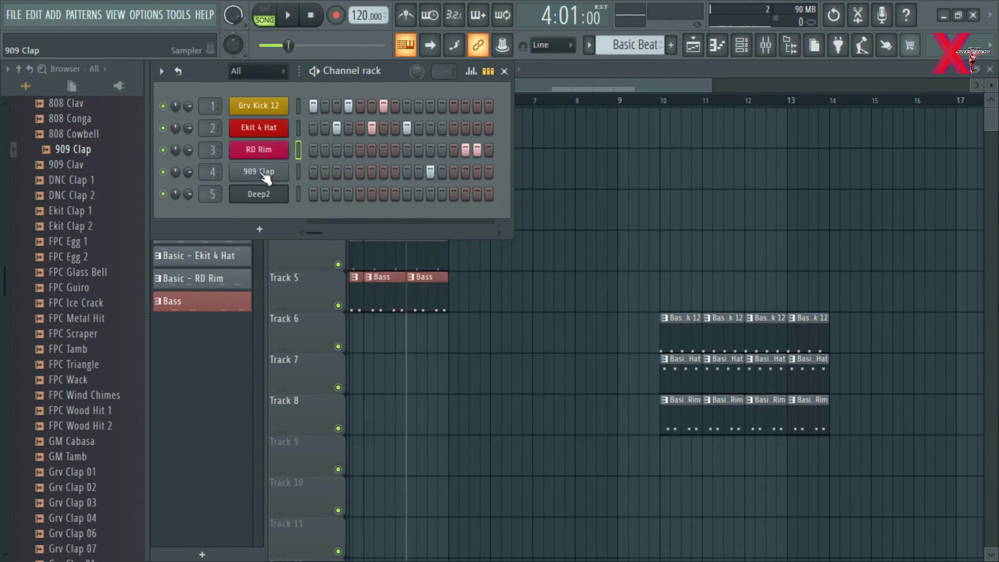
Color the 909 Clap channel dark blue and the Deep2 channel green, and hide the channel rack
right_click(276, 172)
click(362, 204)
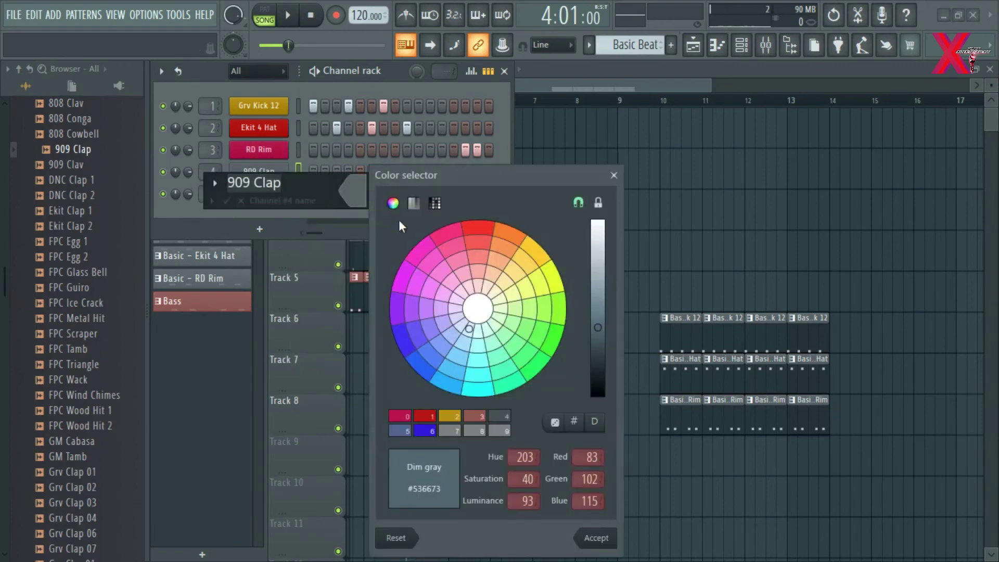
click(409, 341)
key(Return)
right_click(252, 195)
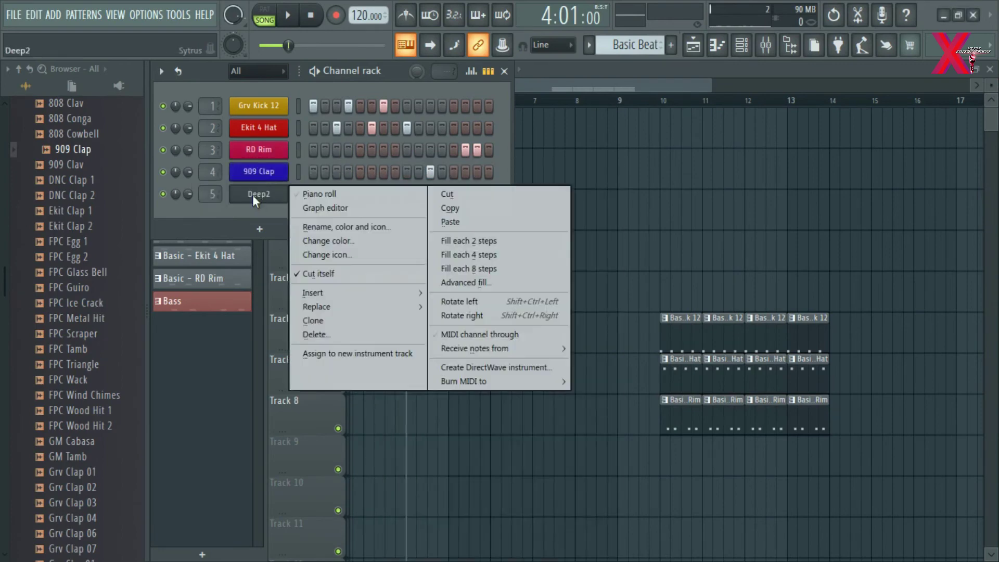
click(362, 227)
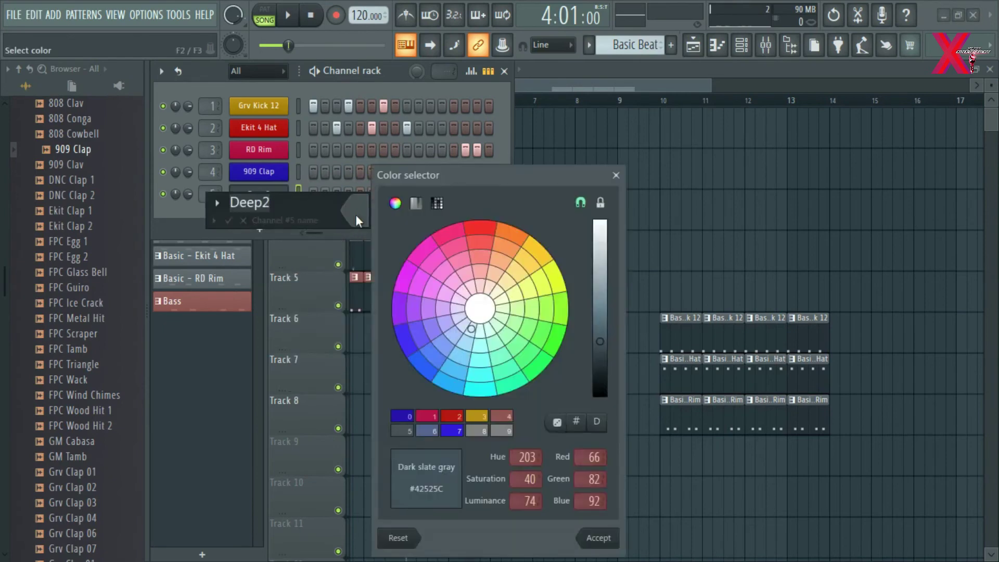
click(525, 395)
key(Return)
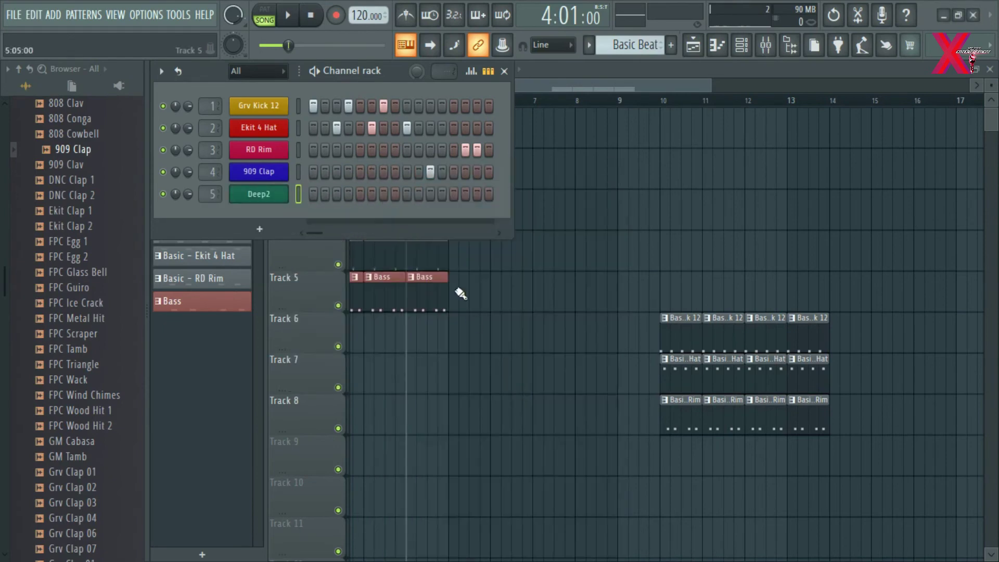
key(F6)
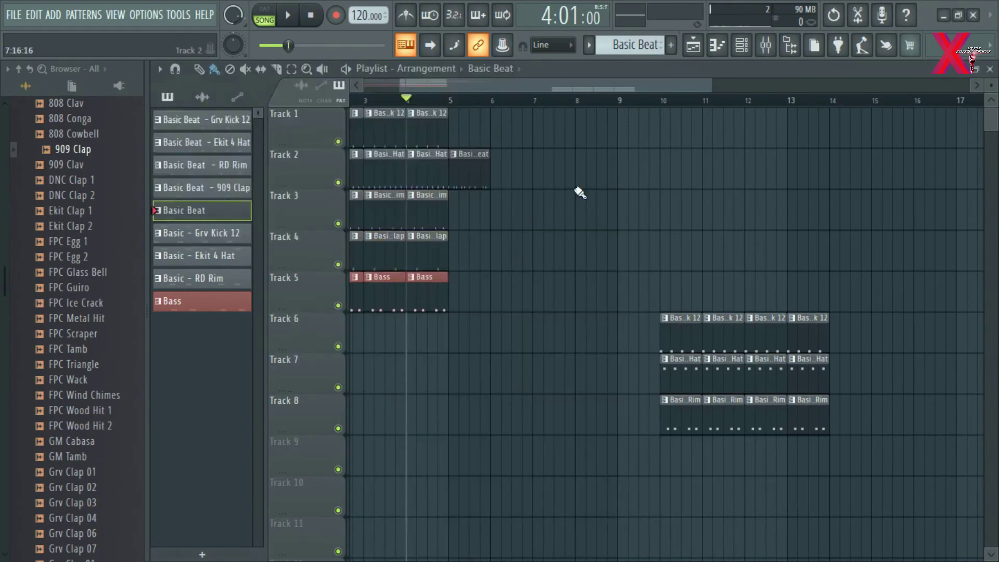
drag(423, 86, 280, 134)
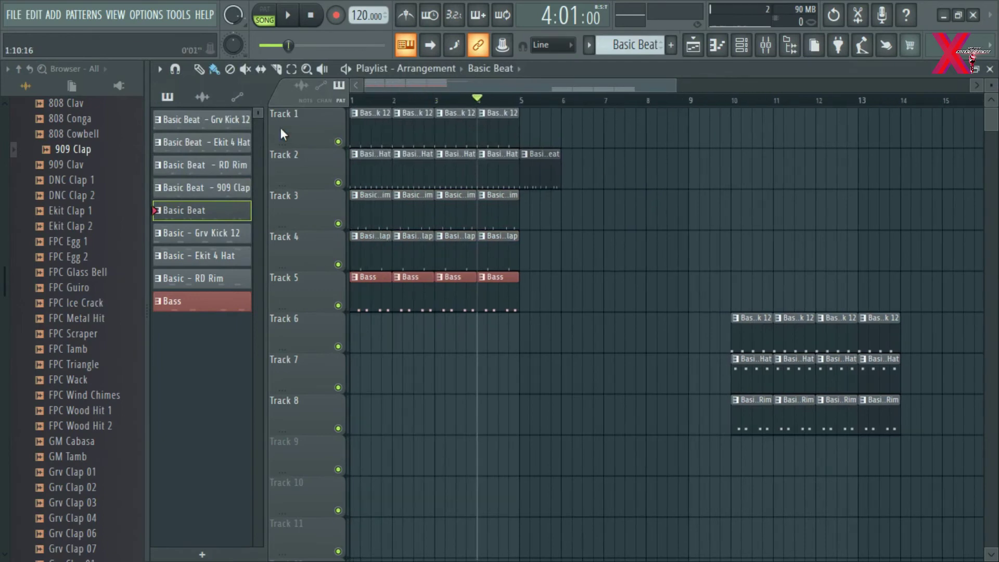
right_click(189, 121)
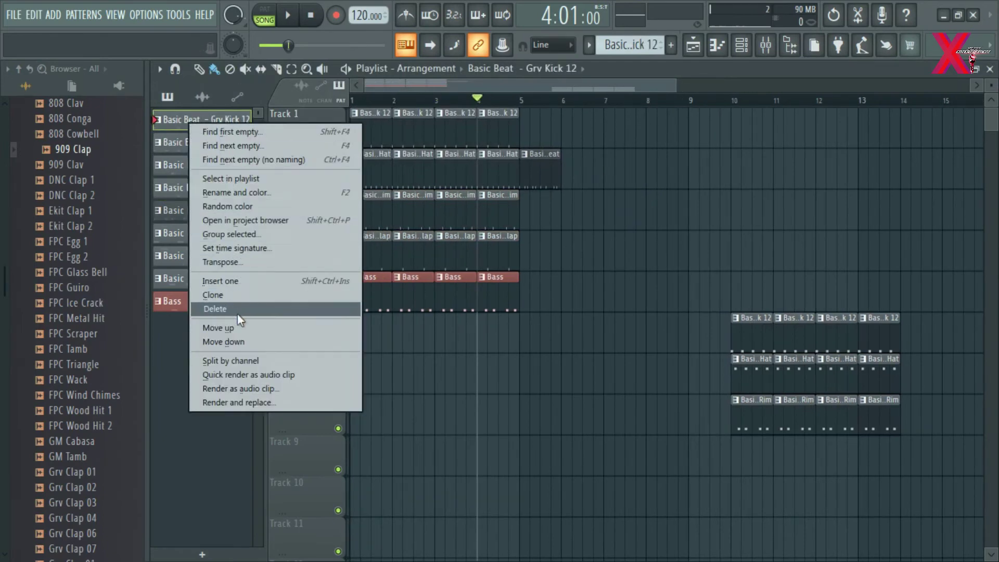
click(270, 360)
click(668, 334)
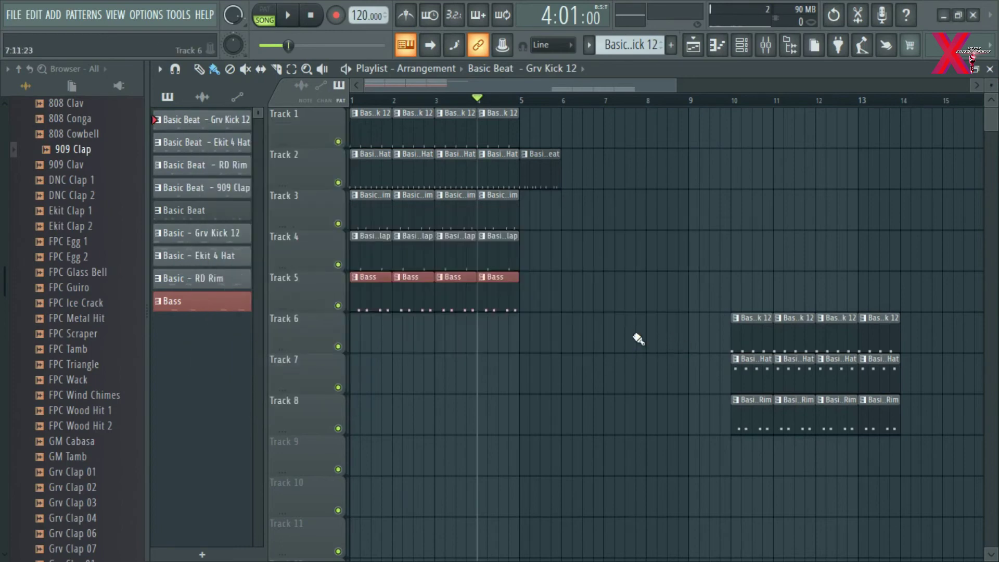
Split the Basic Beat pattern by channel and delete the original Basic Beat clip at bar 5 of Track 2
click(538, 166)
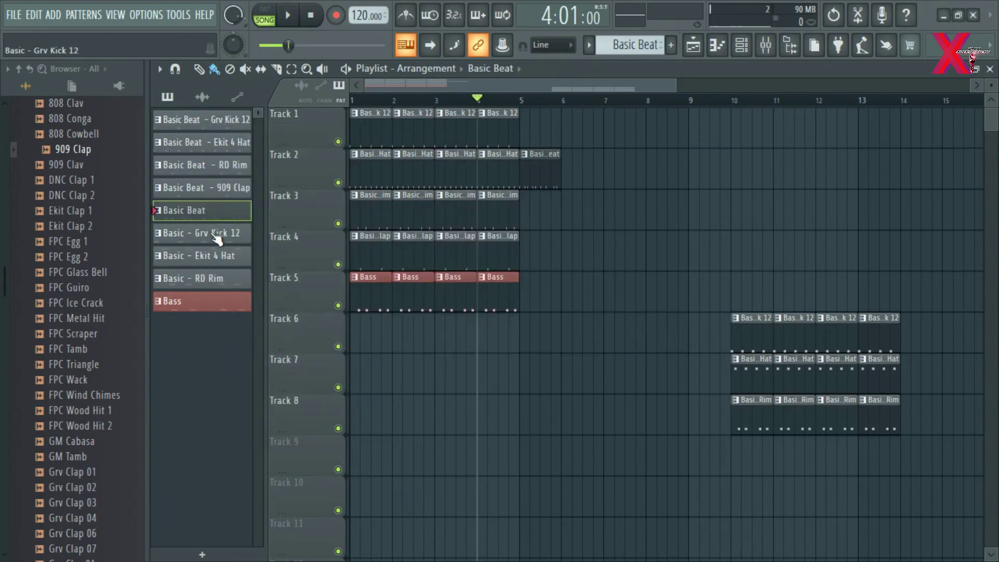
right_click(185, 211)
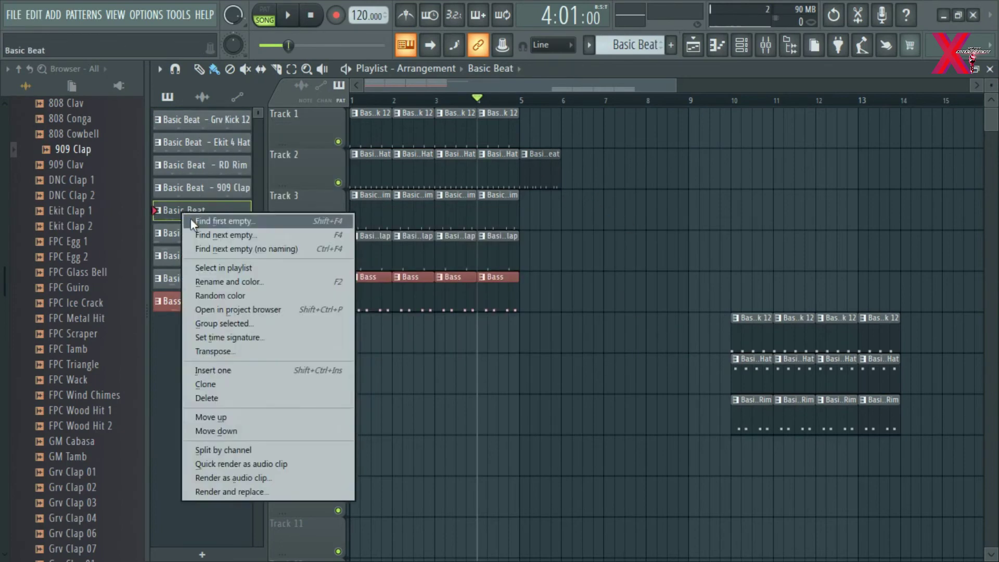
click(250, 450)
right_click(551, 175)
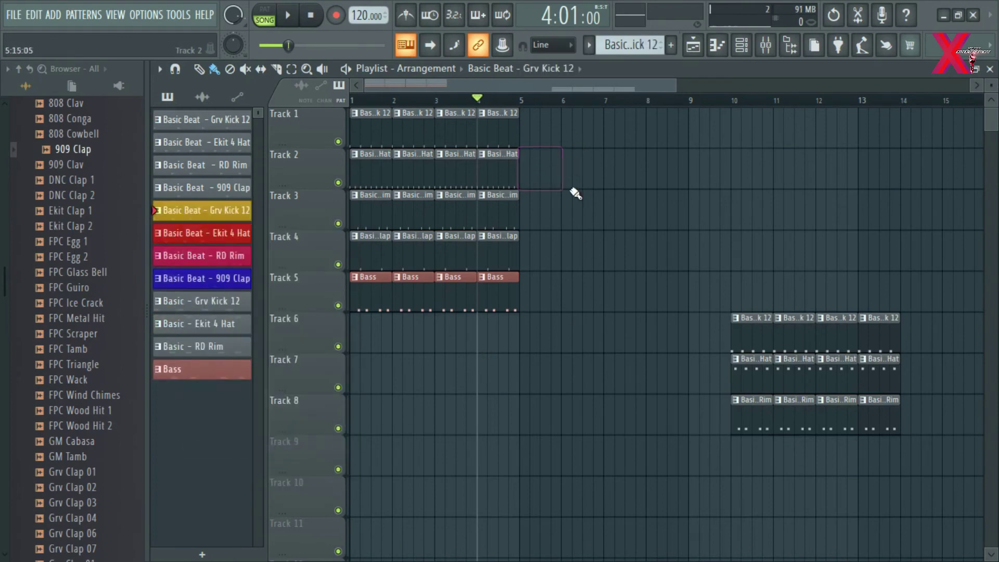
Paint the gold Grv Kick 12 pattern across bars 5–8 of Track 2 and the red Ekit 4 Hat pattern across the same bars of Track 3
drag(527, 173, 684, 166)
click(209, 235)
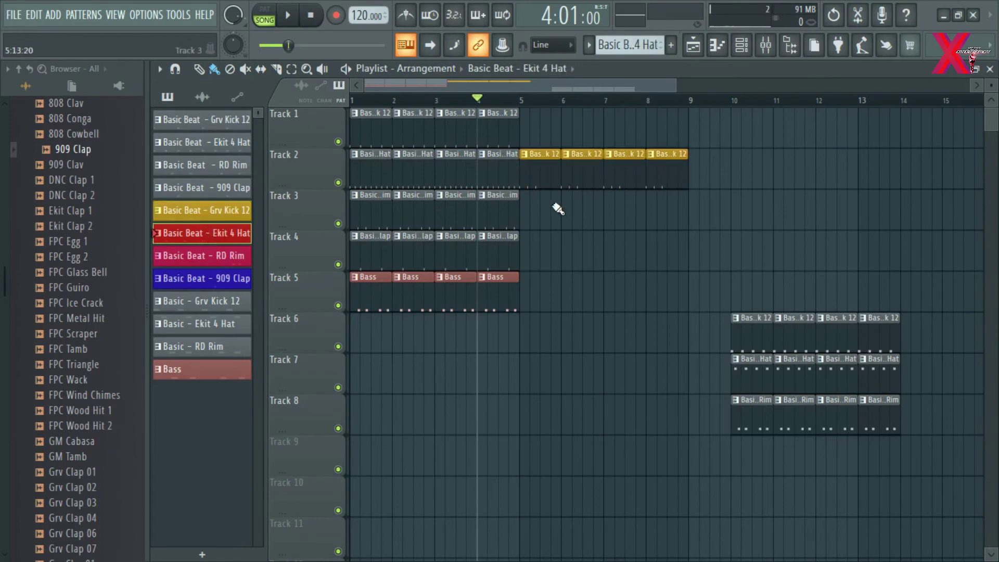
drag(530, 214, 680, 215)
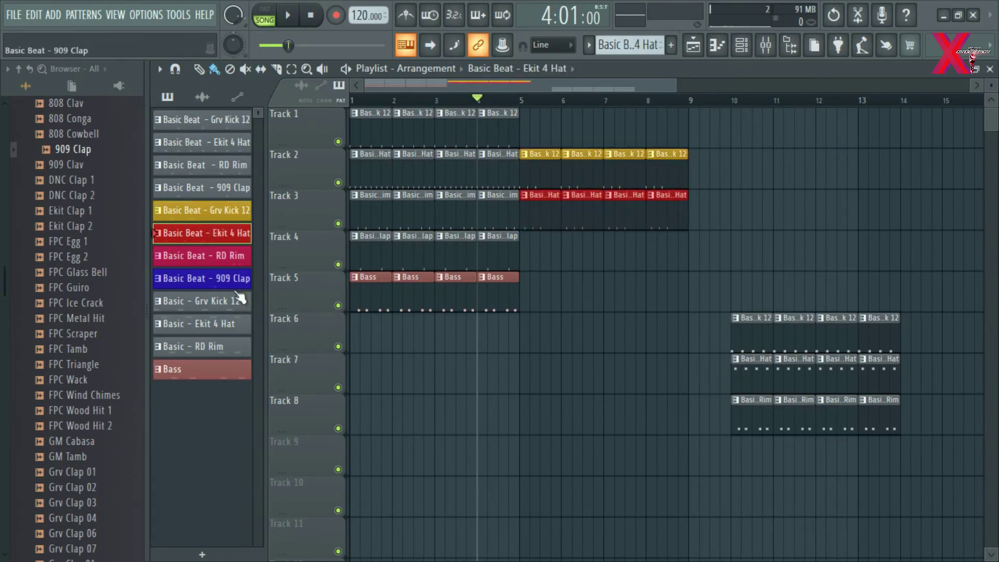
Paint the crimson RD Rim pattern across bars 5–8 of Track 4 and the blue 909 Clap pattern across bars 5–8 of Track 5
click(215, 257)
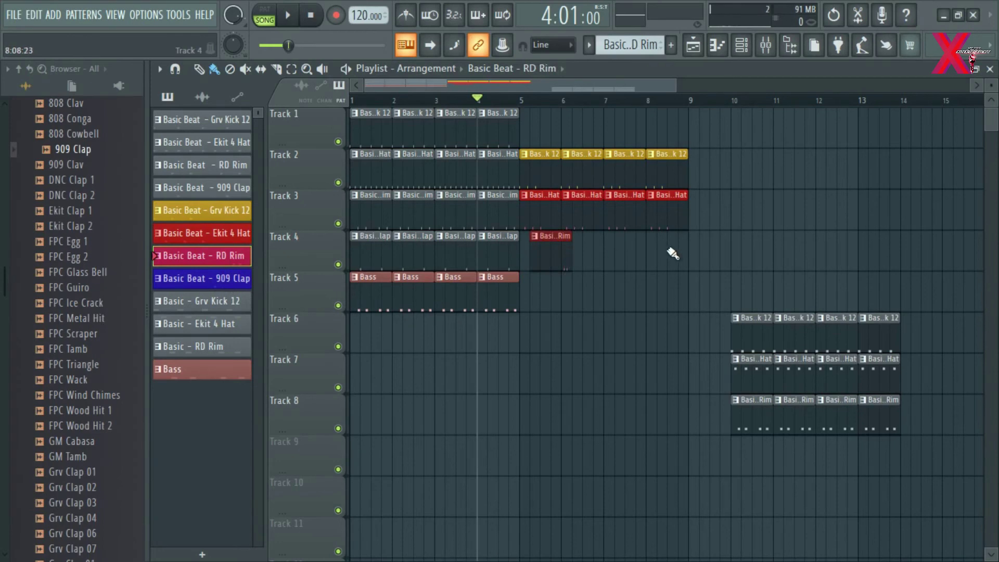
right_click(564, 261)
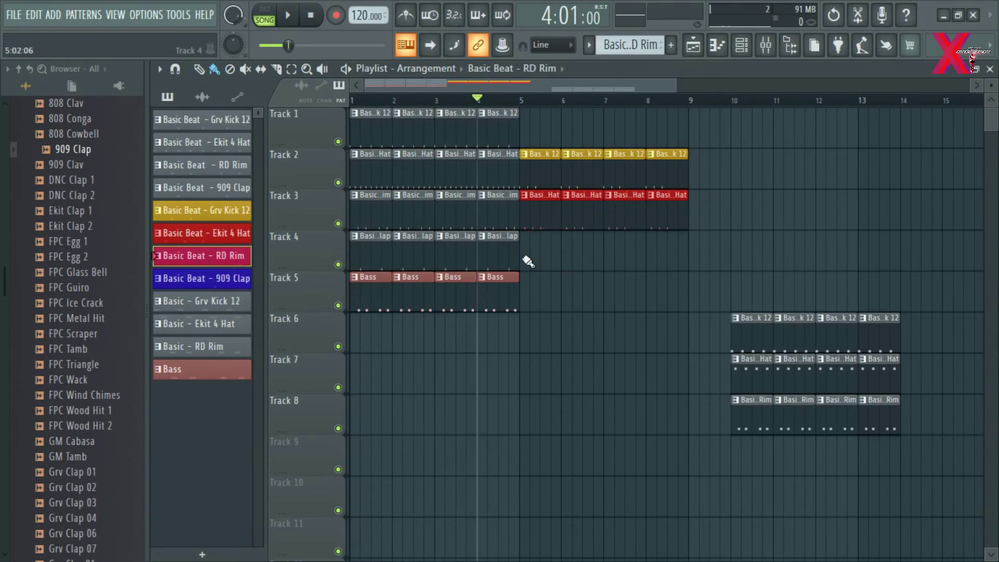
drag(527, 261, 670, 261)
click(197, 284)
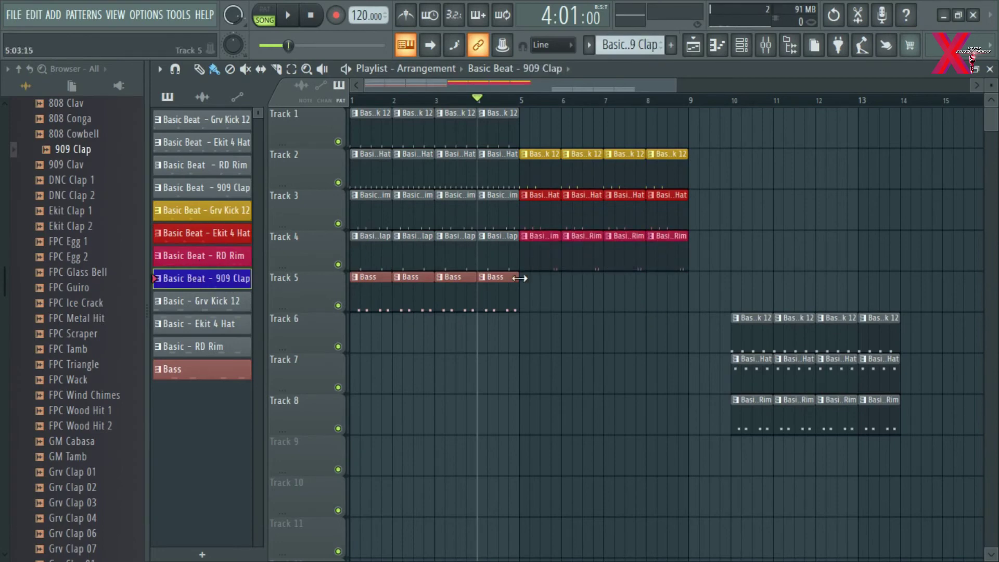
drag(527, 290, 669, 292)
Play the song through the start of bar 5, replay it from bar 1, and stop playback
key(space)
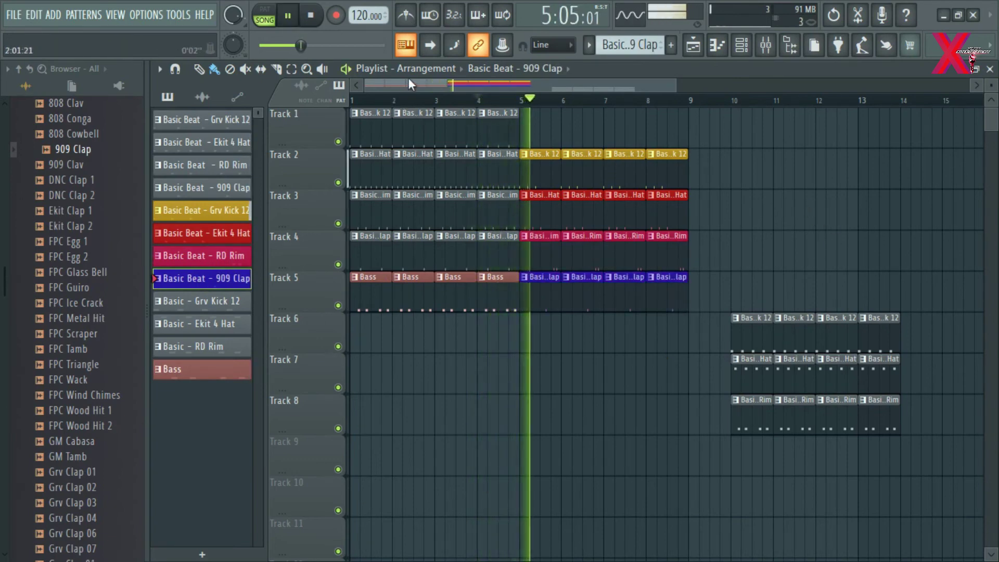
drag(394, 103, 295, 123)
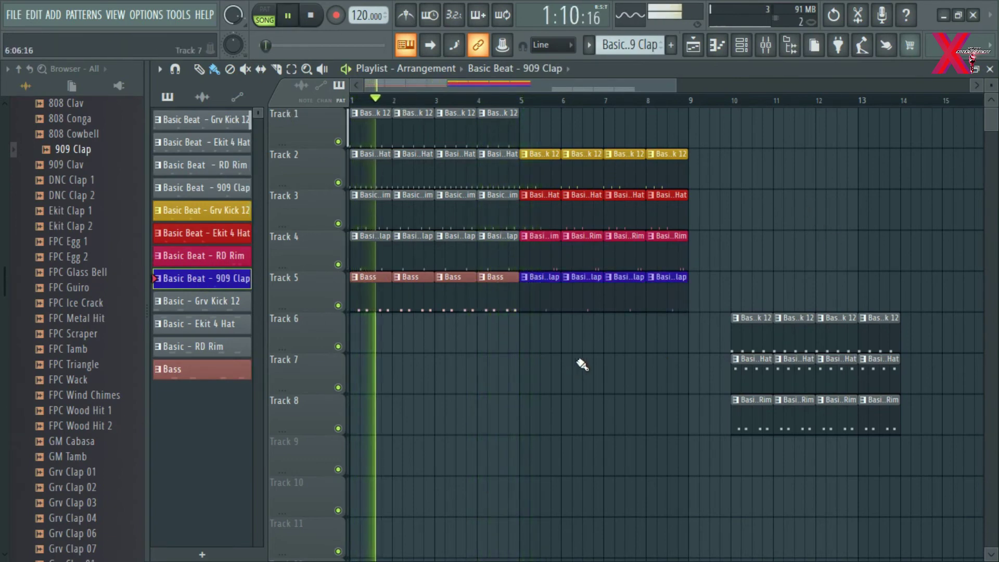
click(741, 45)
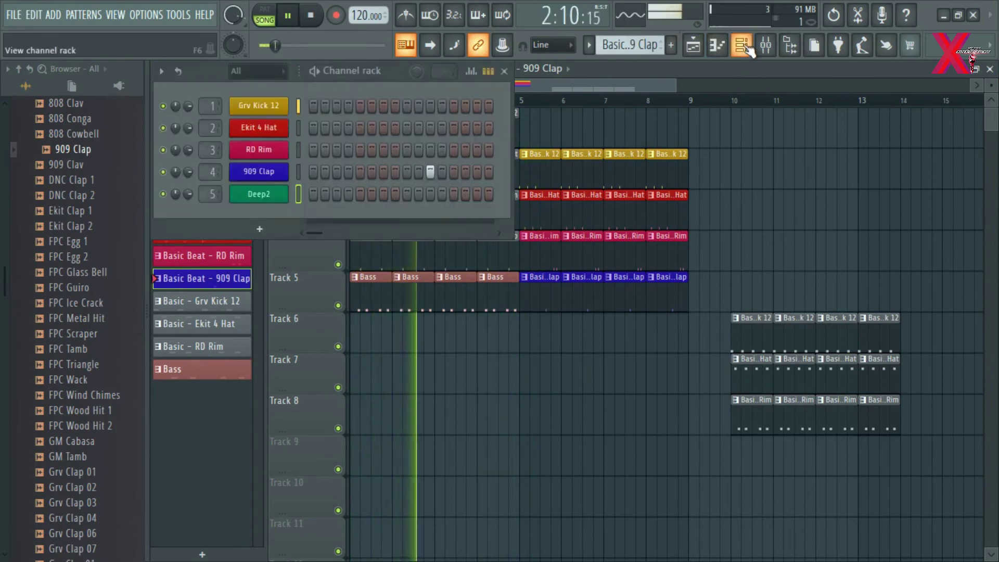
click(741, 45)
key(space)
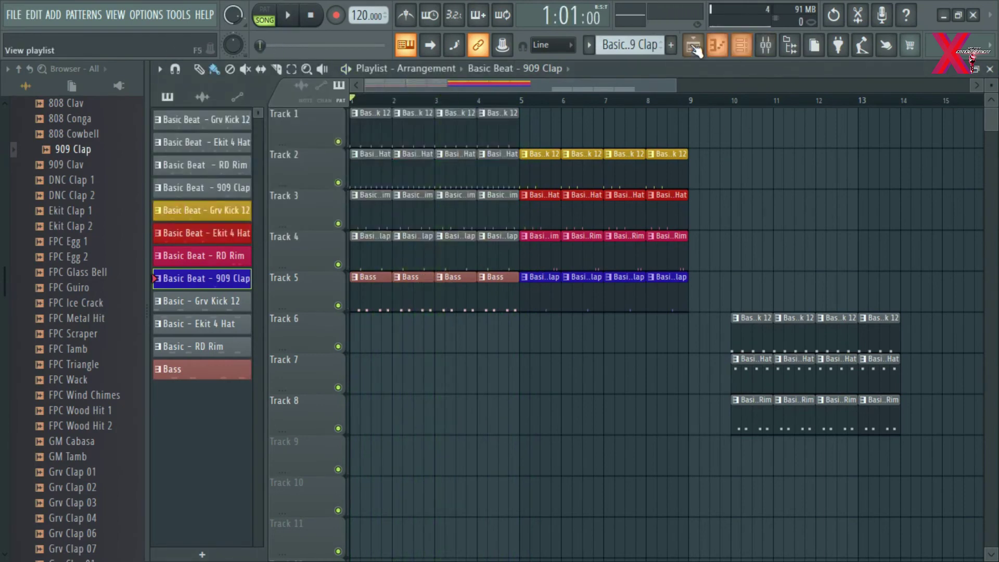
Show the channel rack, play the uncolored Basic Beat - Grv Kick 12 pattern, and fill its kick channel each 4 steps
click(742, 45)
scroll(638, 46, up, 3)
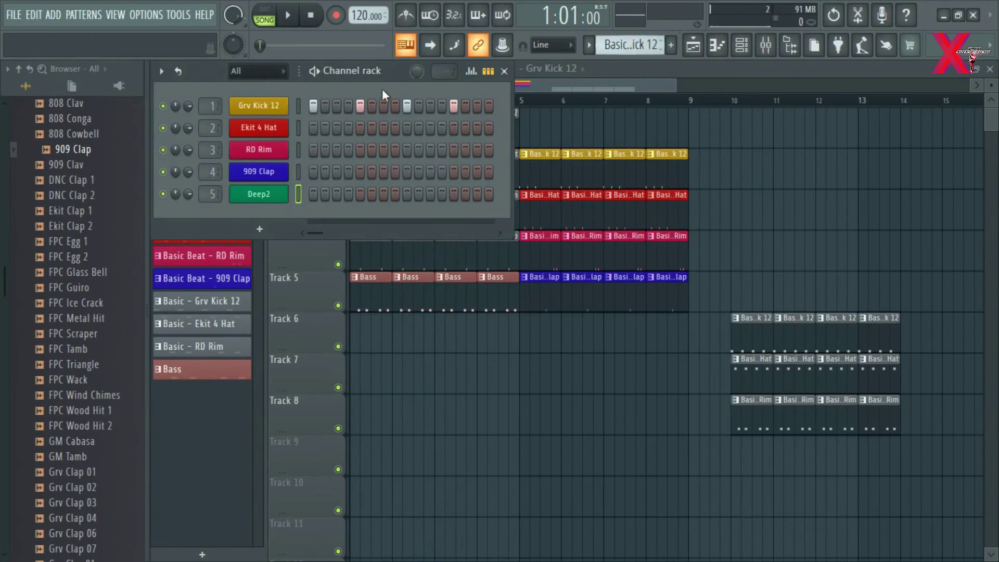
key(space)
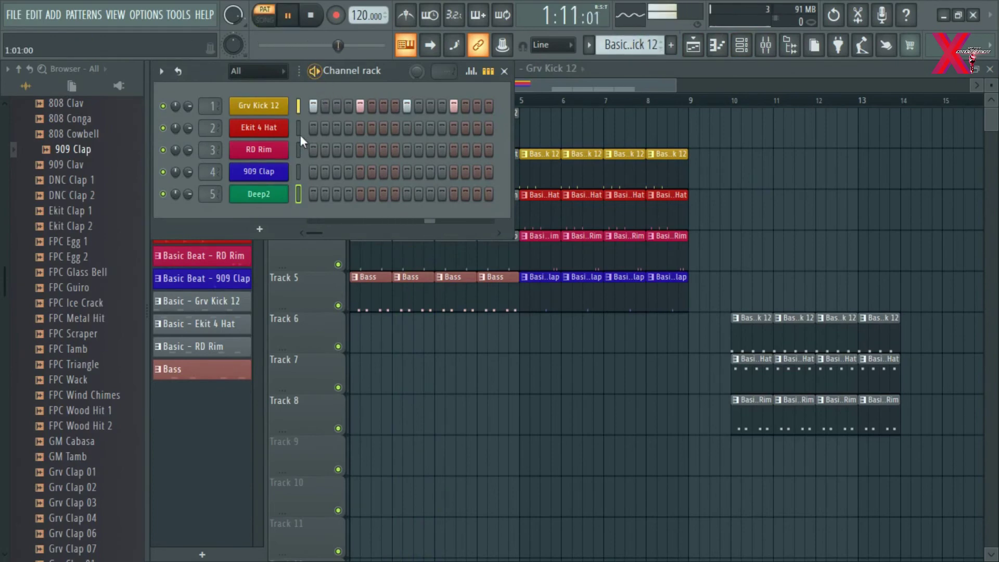
key(space)
right_click(257, 106)
click(503, 167)
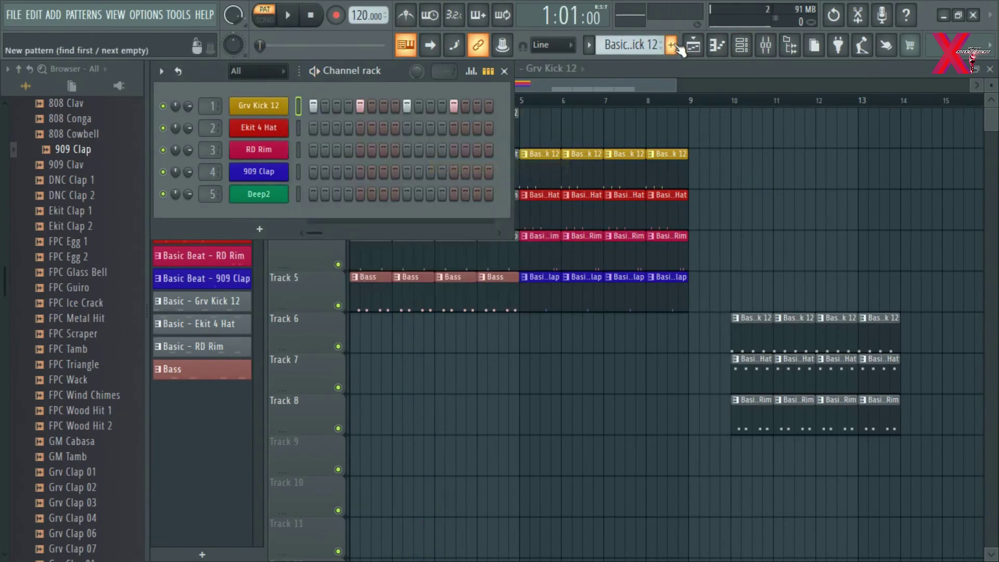
Switch to the uncolored Basic Beat - Ekit 4 Hat pattern and fill its hat channel each 2 steps
scroll(634, 48, up, 1)
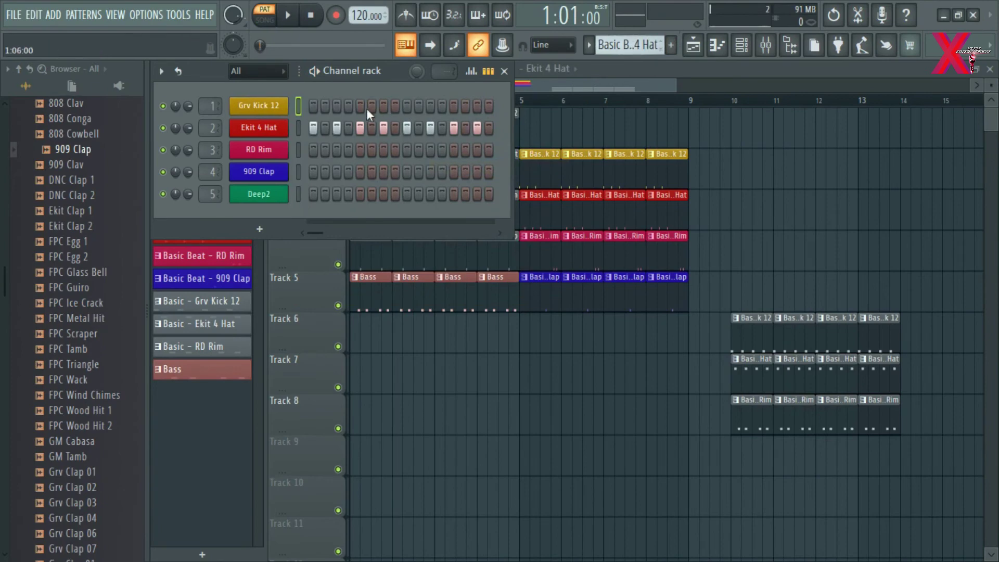
right_click(256, 131)
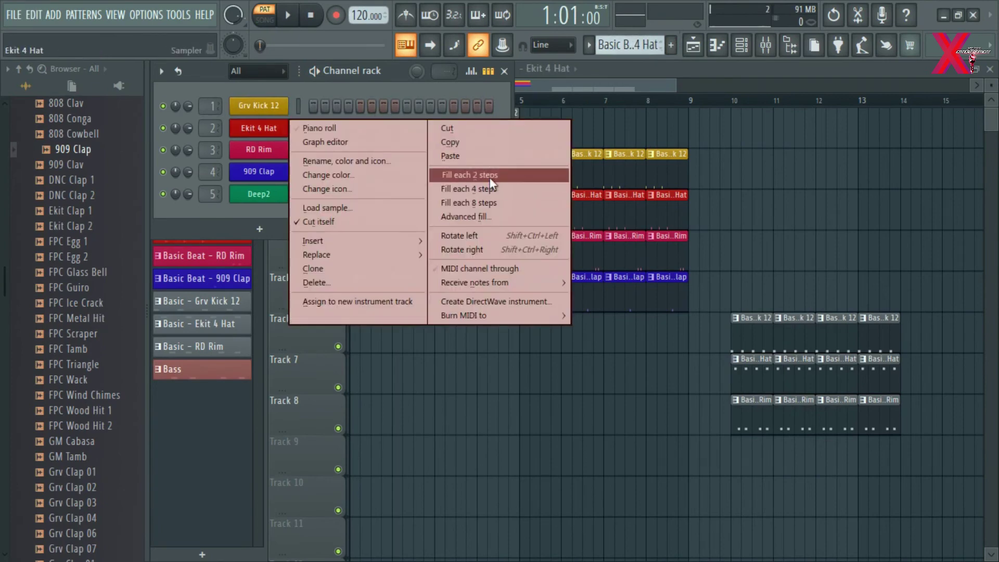
click(467, 173)
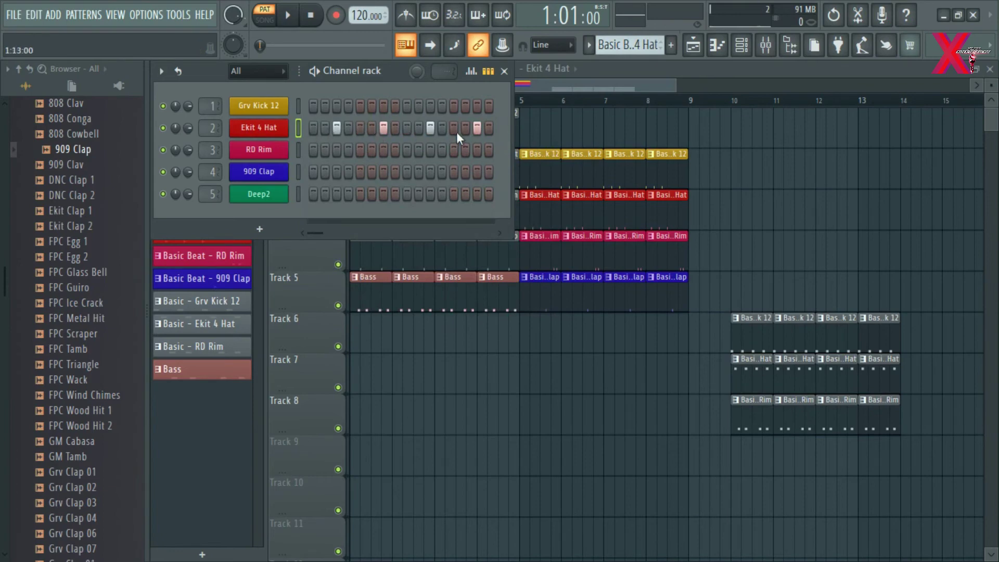
right_click(273, 131)
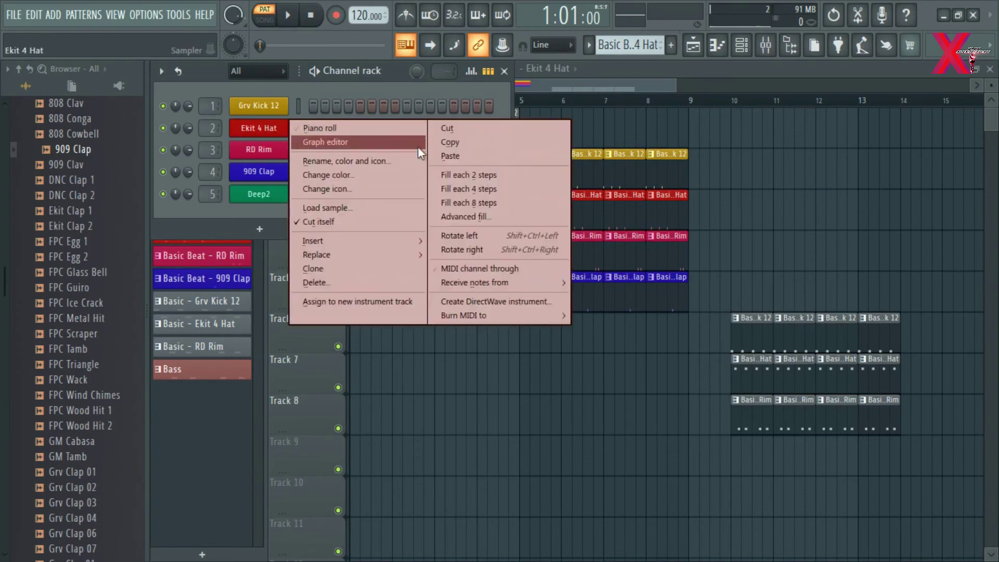
click(490, 175)
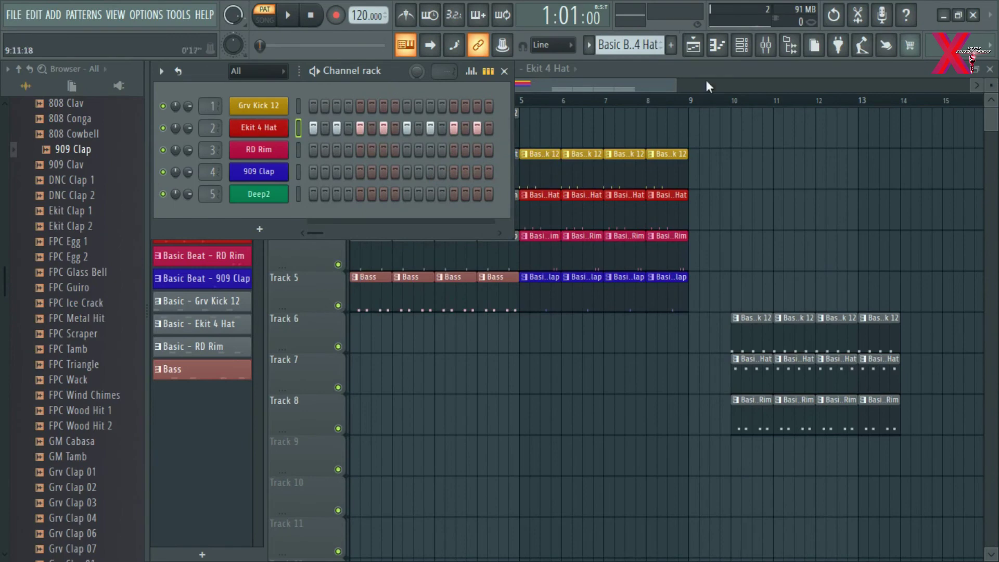
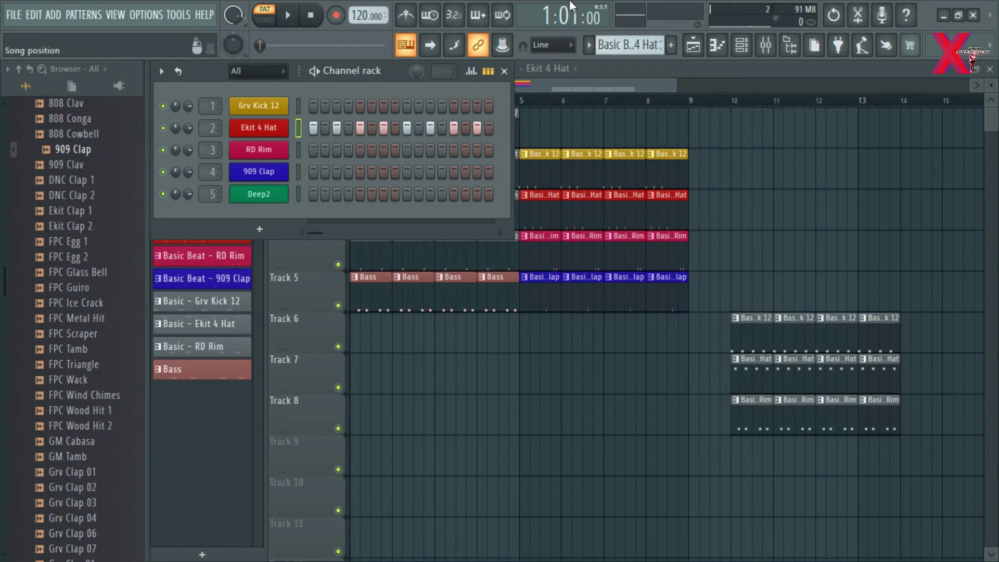
Turn on the metronome and audition the uncolored Ekit 4 Hat and RD Rim patterns against it
key(space)
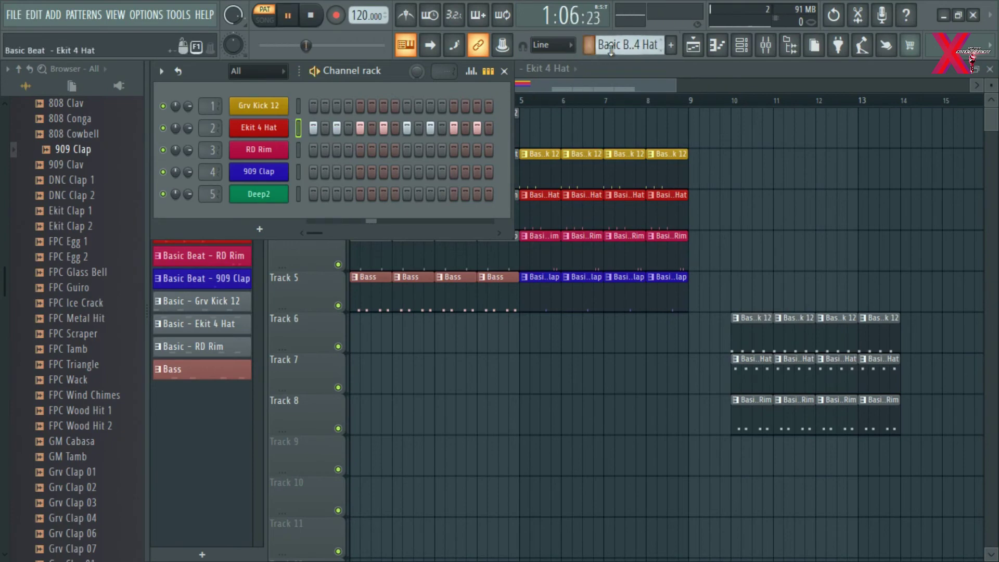
click(405, 15)
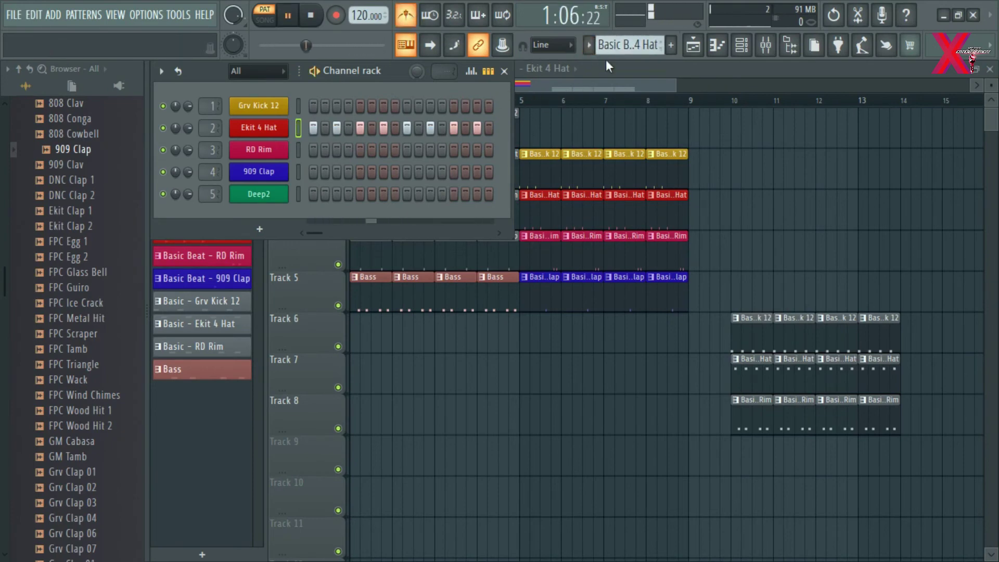
scroll(633, 44, down, 1)
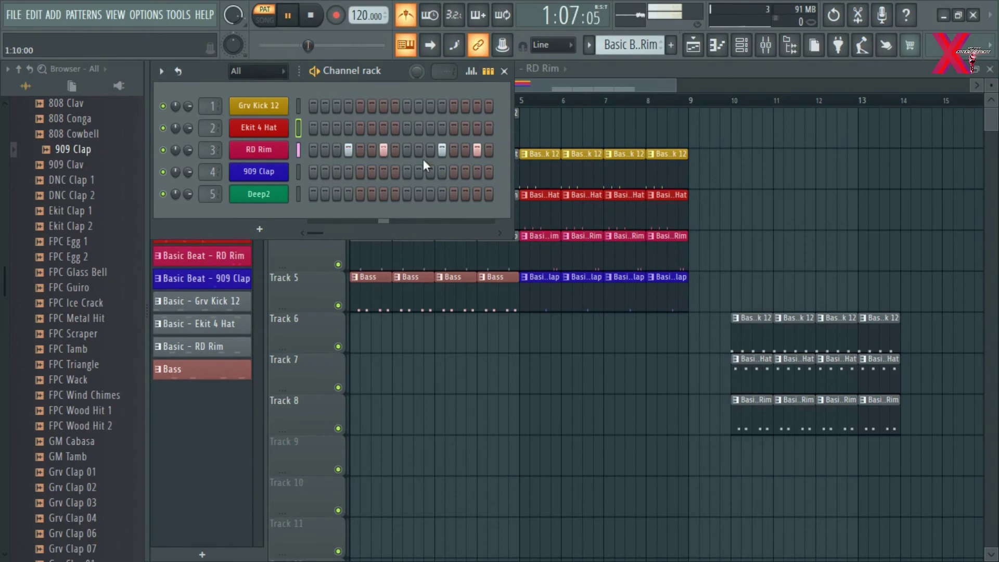
key(space)
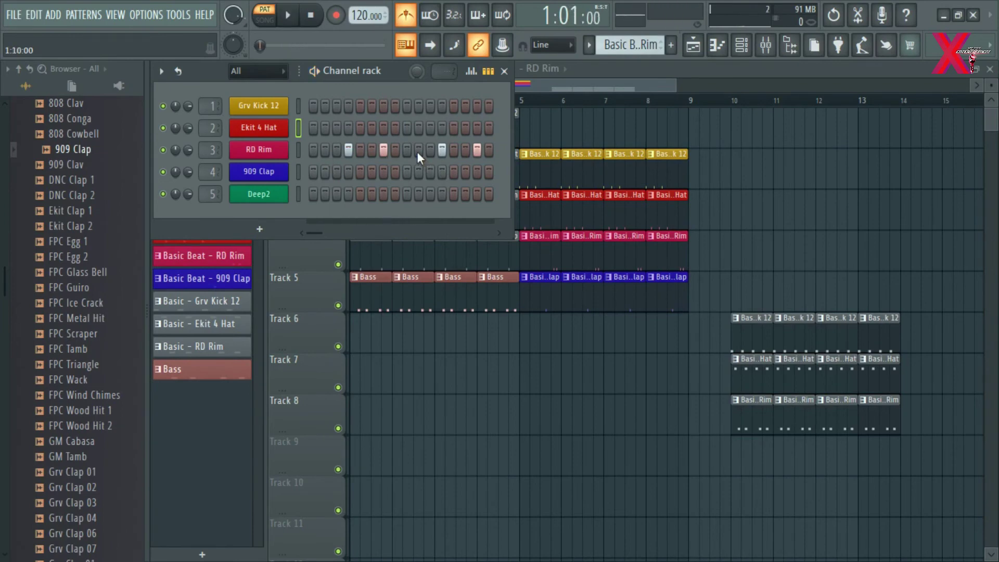
Add a hit on step 10 of the RD Rim channel and audition the uncolored RD Rim and 909 Clap patterns
click(418, 151)
key(space)
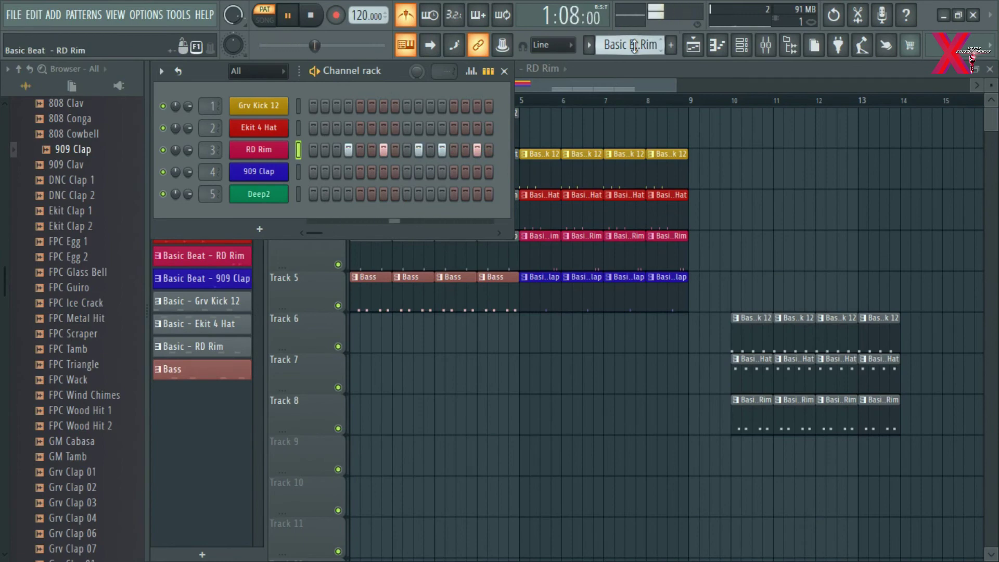
scroll(634, 46, down, 1)
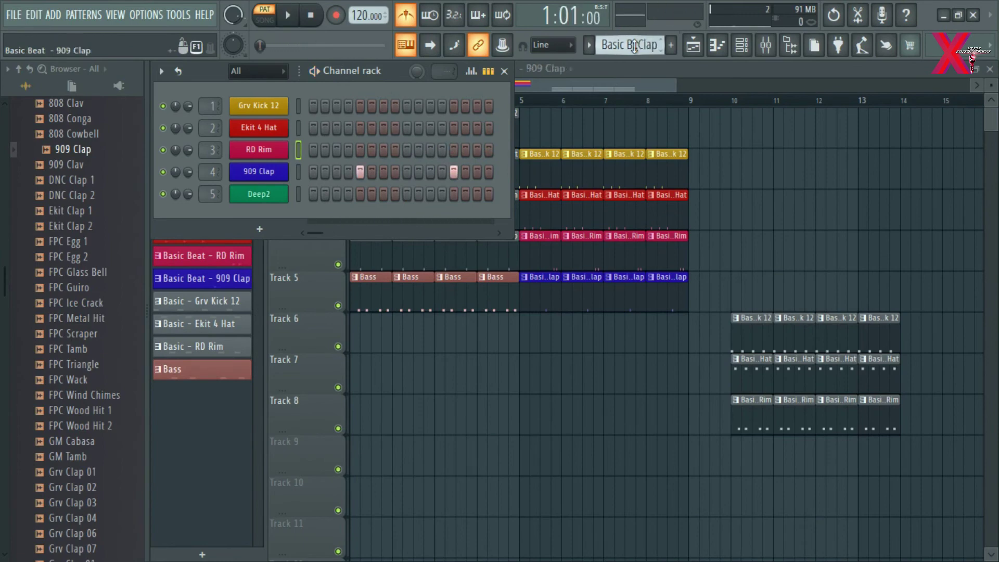
key(space)
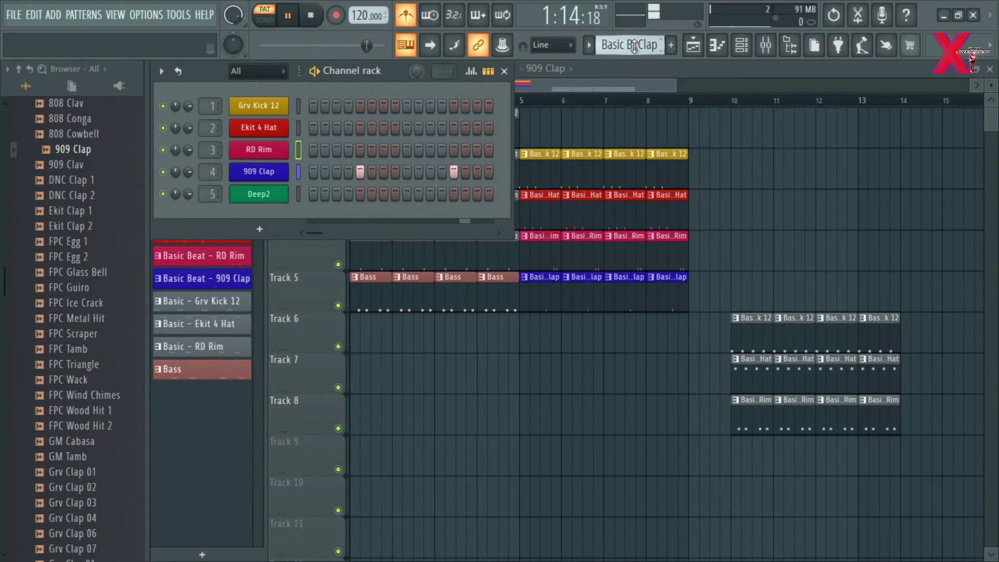
key(space)
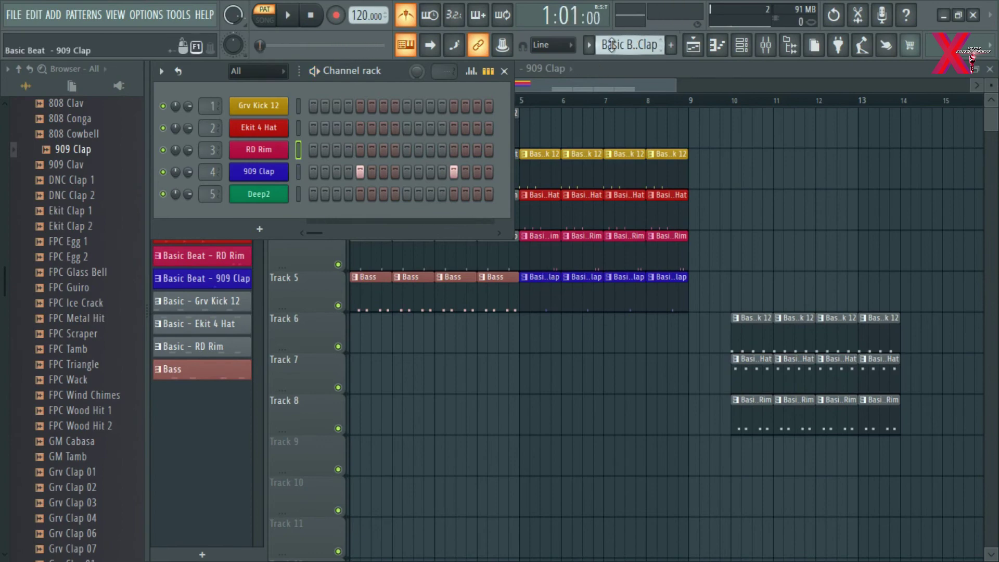
Play through the four colored Basic Beat patterns in order, from Grv Kick 12 to 909 Clap, examining their steps
scroll(612, 44, down, 1)
key(space)
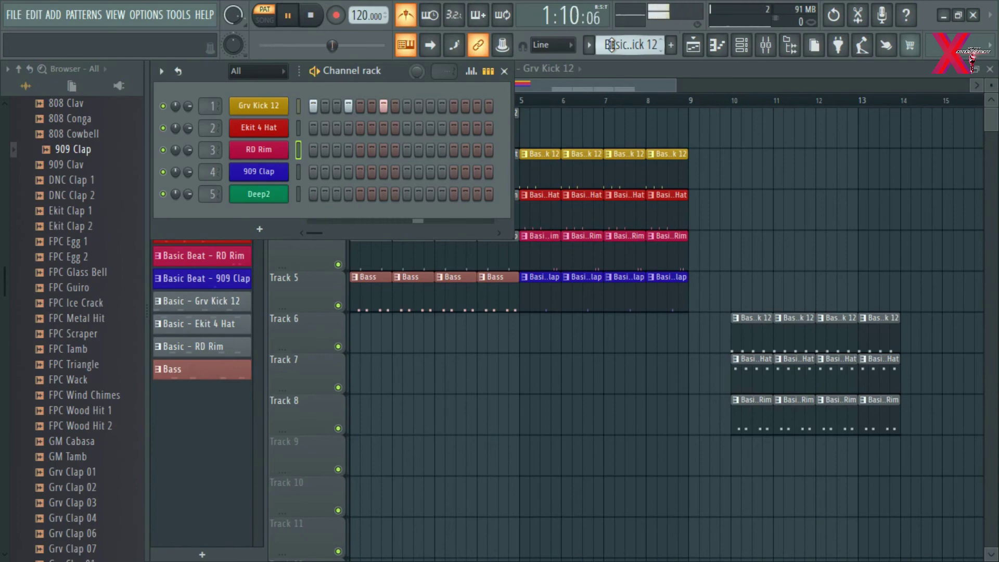
scroll(612, 44, down, 1)
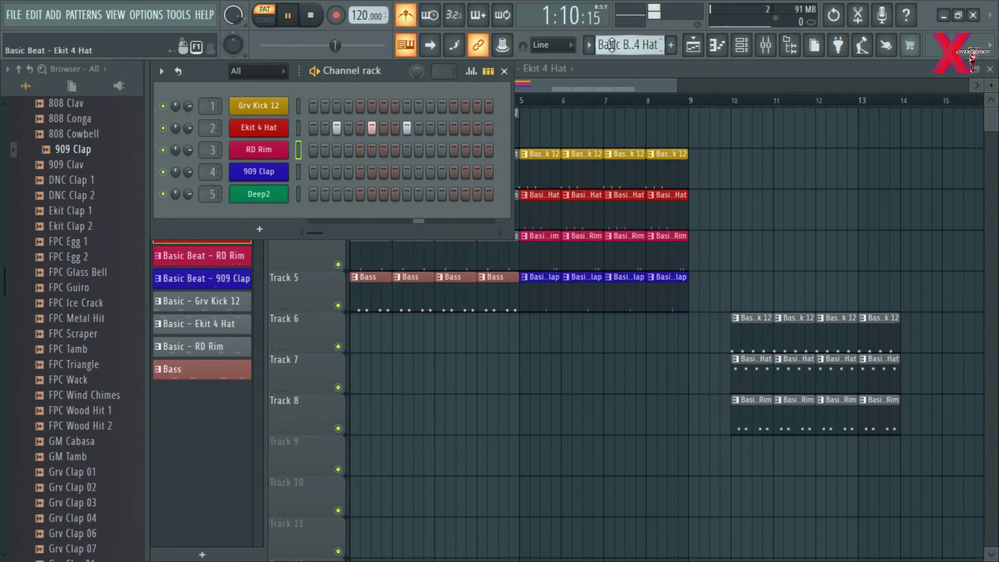
scroll(612, 44, down, 1)
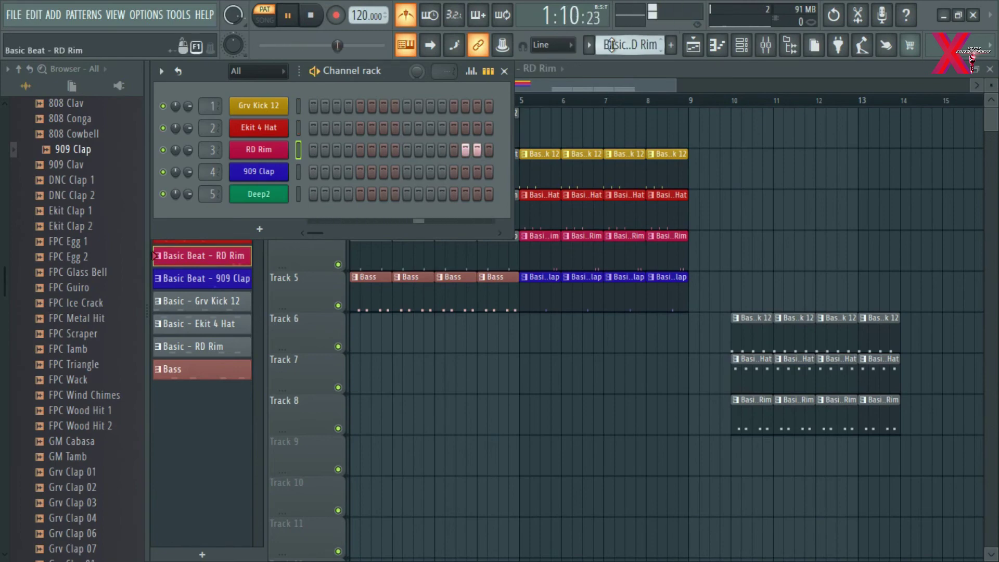
scroll(612, 45, down, 1)
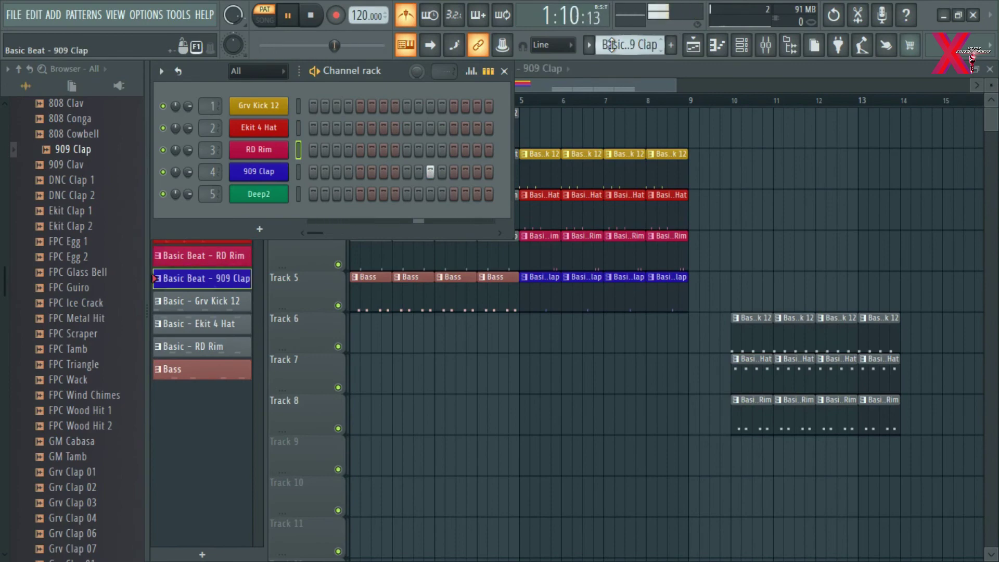
Hide the channel rack and play the song from bar 10, where the Track 6–8 clips start
key(F6)
click(739, 113)
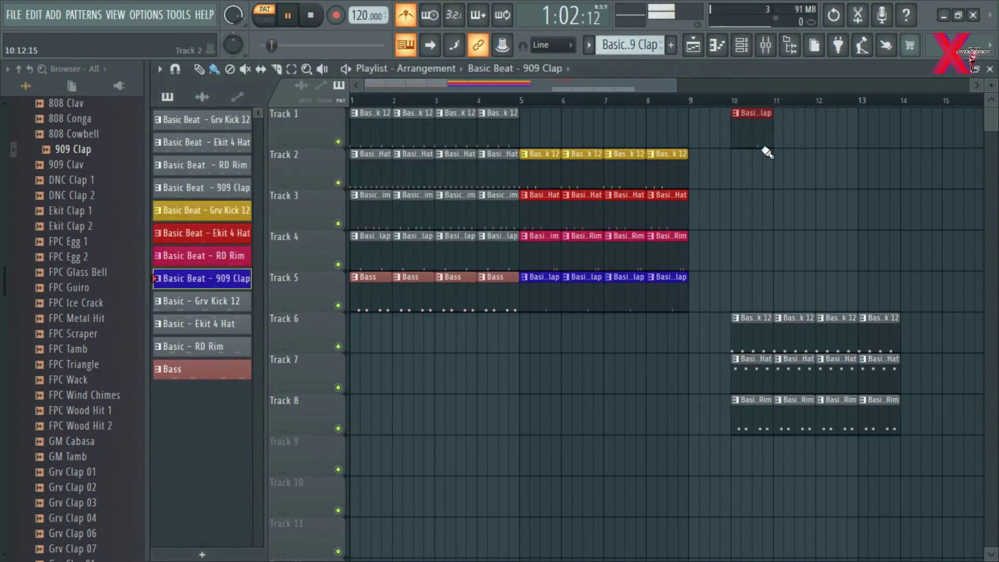
right_click(750, 113)
click(736, 101)
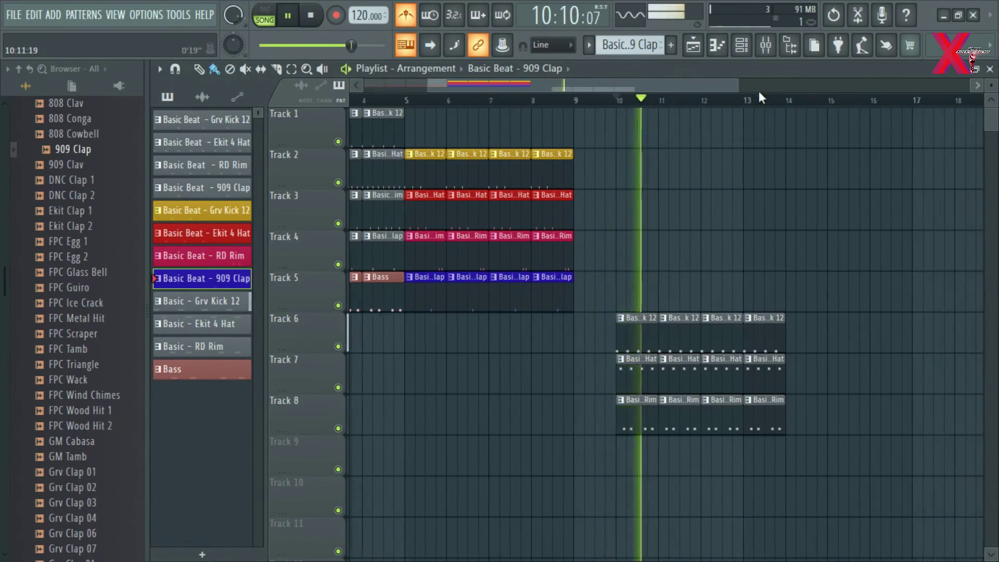
Listen to the Track 6–8 clips up to bar 13, and stop the playback
scroll(736, 101, up, 3)
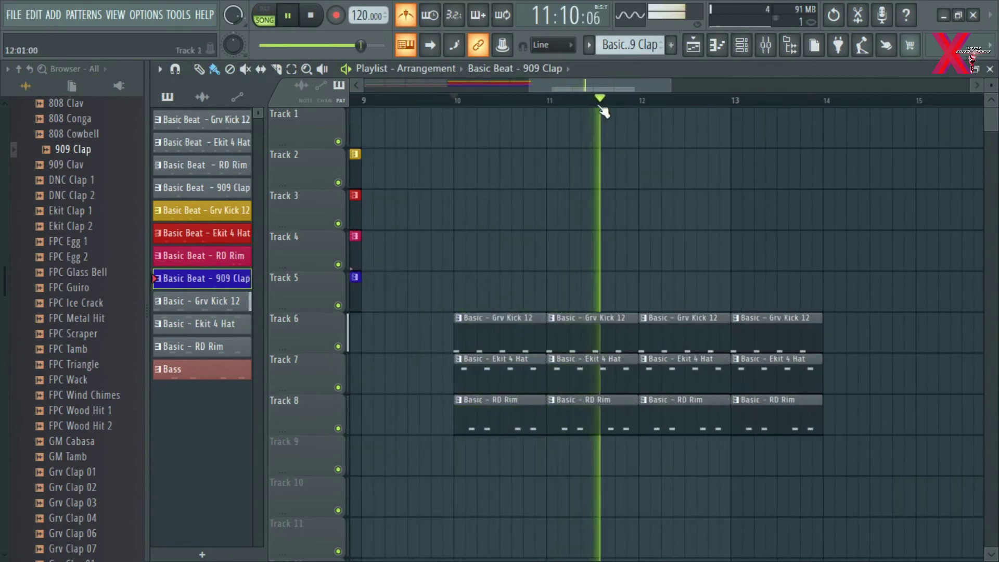
scroll(603, 111, down, 3)
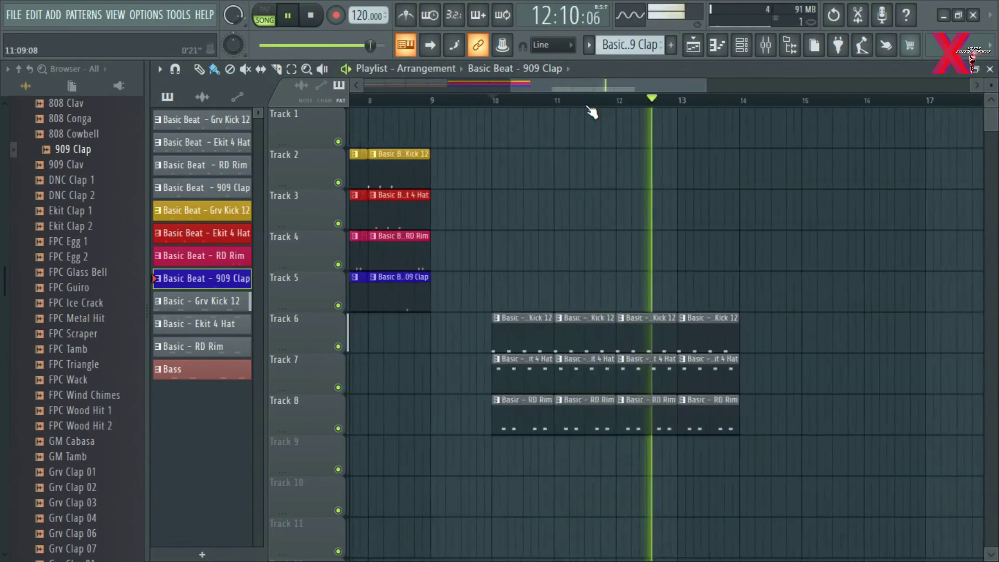
scroll(592, 109, down, 2)
scroll(703, 228, down, 3)
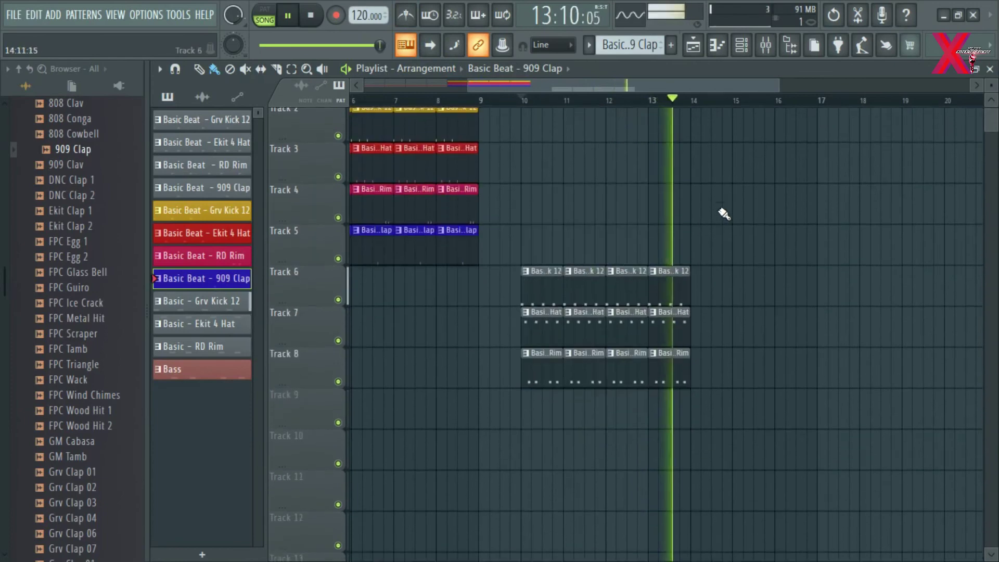
scroll(672, 151, up, 1)
key(space)
Color the gray Basic Beat - Ekit 4 Hat pattern used on Track 2 red
scroll(583, 108, down, 2)
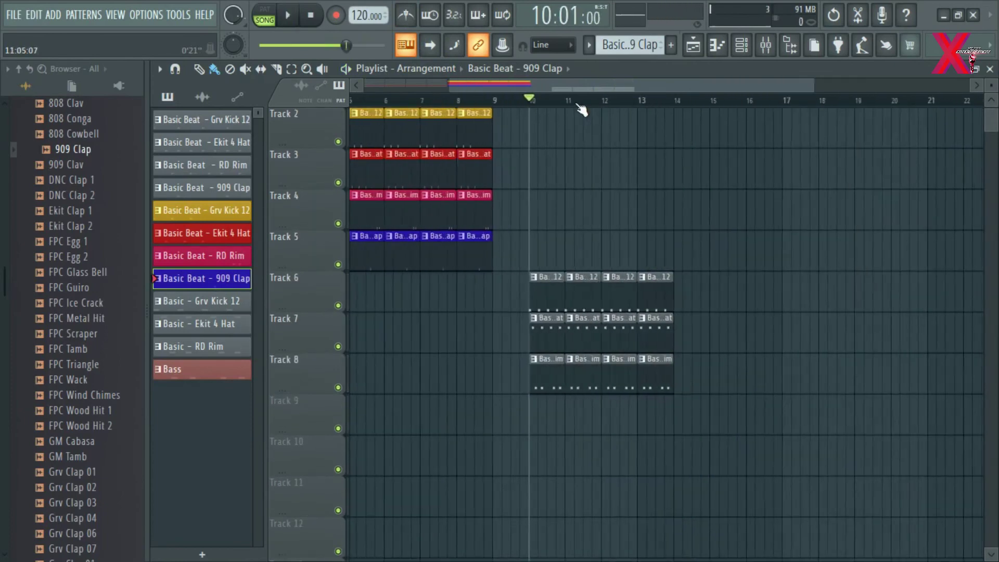
scroll(582, 110, down, 2)
scroll(408, 102, up, 2)
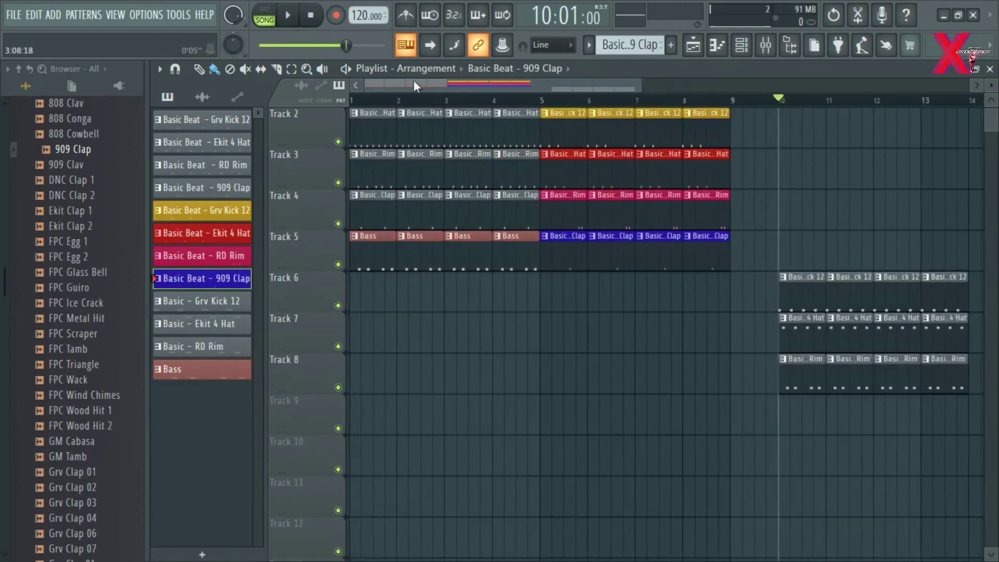
click(357, 117)
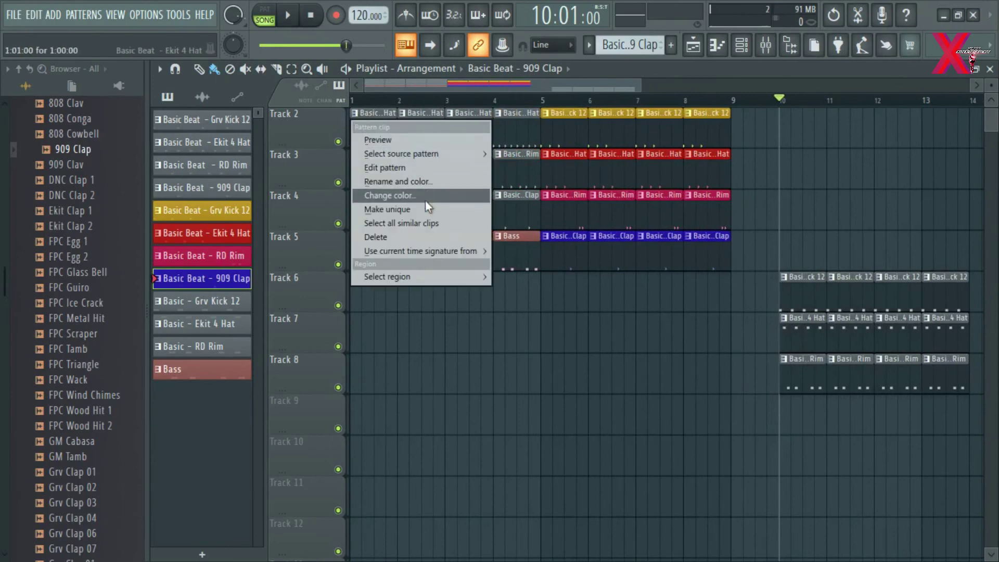
click(423, 195)
click(512, 205)
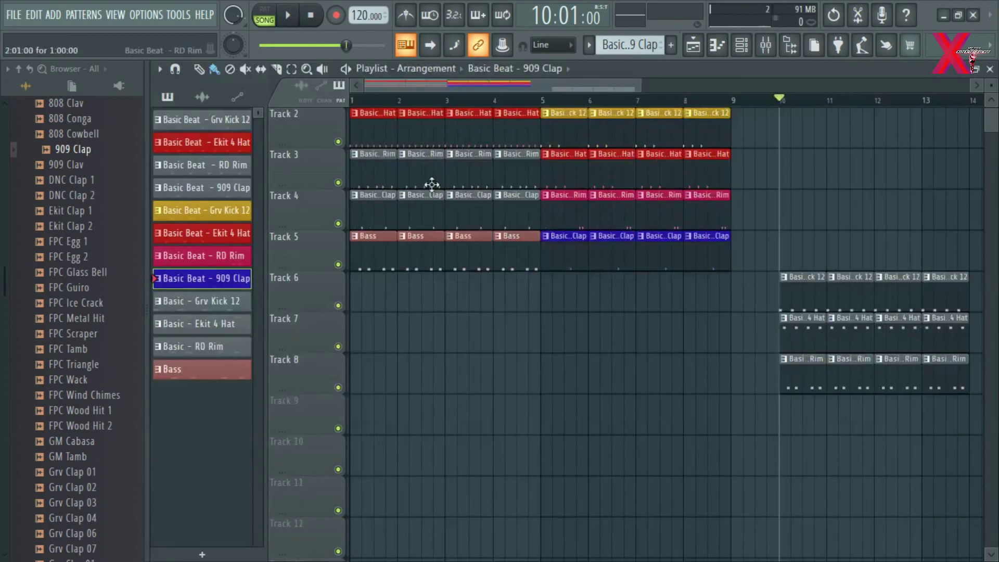
Color the gray Basic Beat - RD Rim pattern used on Track 3 dark blue
right_click(361, 158)
click(411, 222)
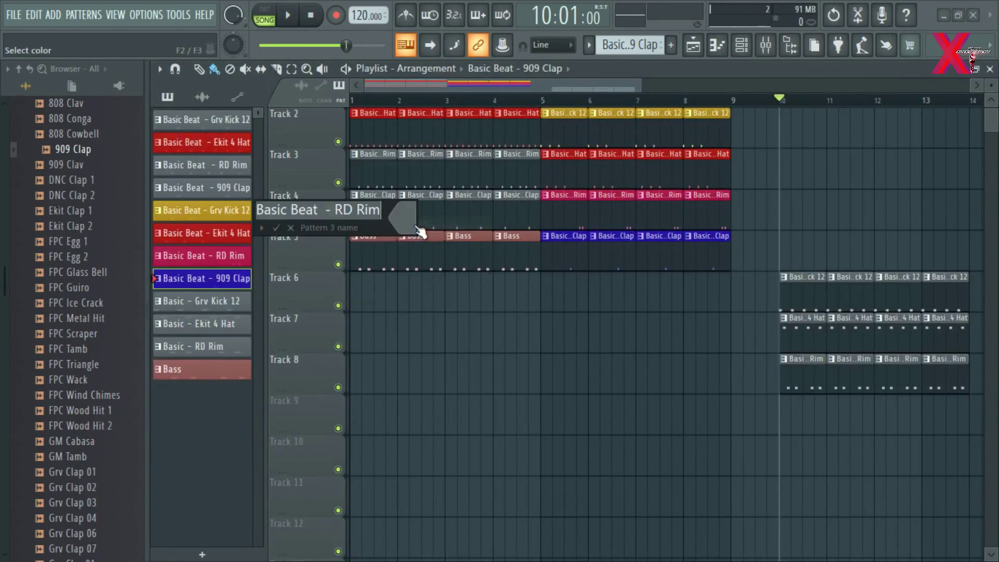
click(475, 360)
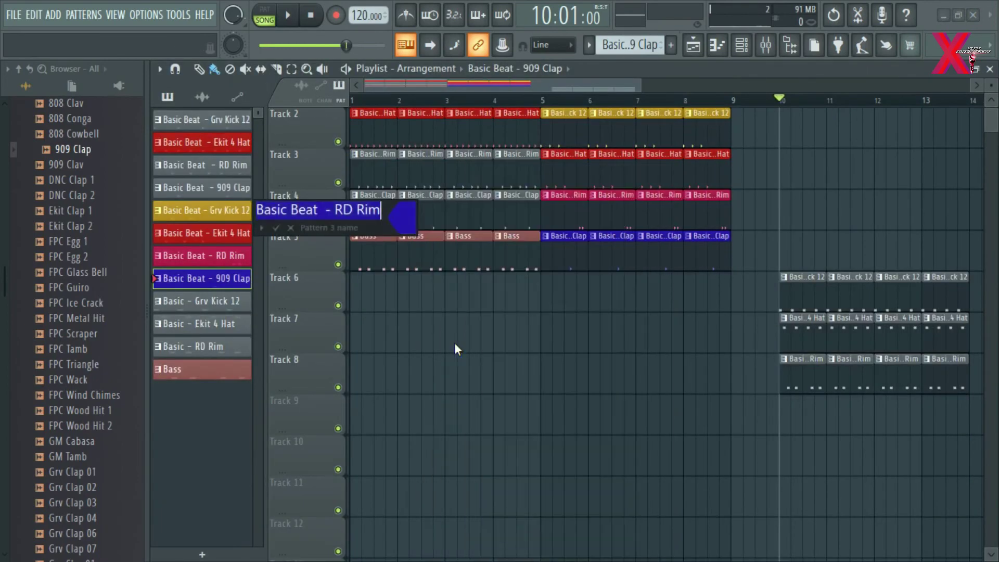
key(Return)
Color the gray Basic Beat - 909 Clap pattern used on Track 4 golden yellow
right_click(358, 206)
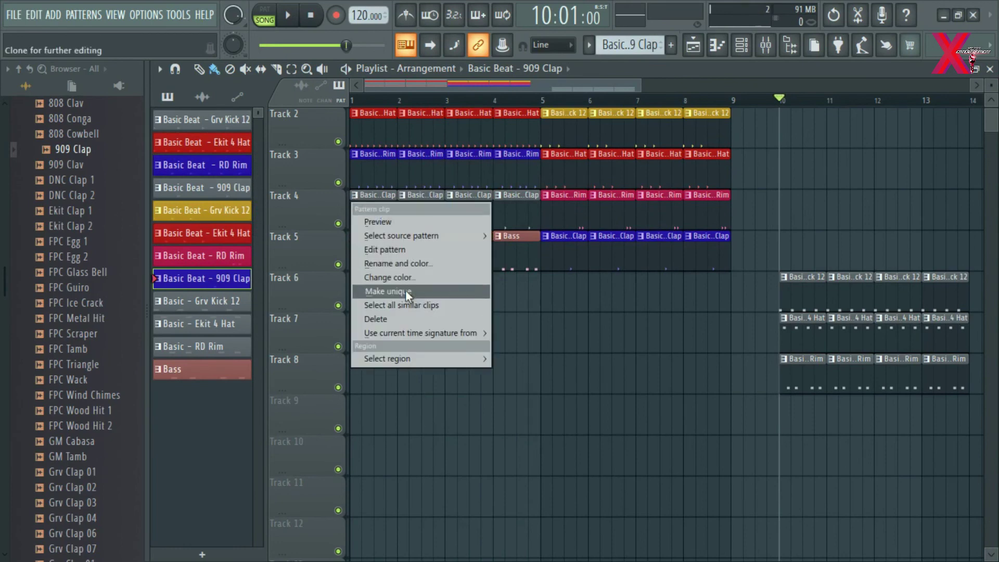
click(420, 264)
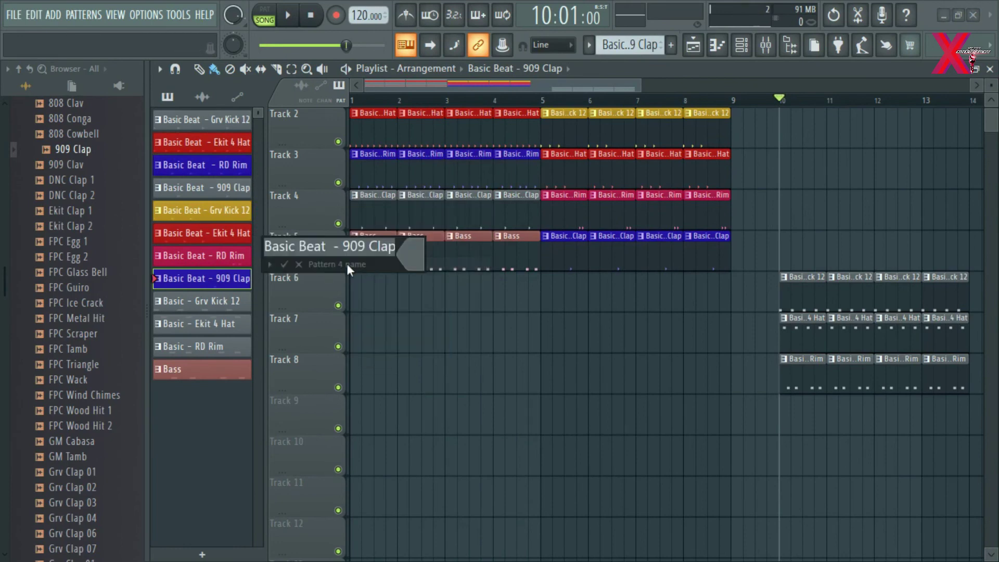
click(425, 256)
click(614, 281)
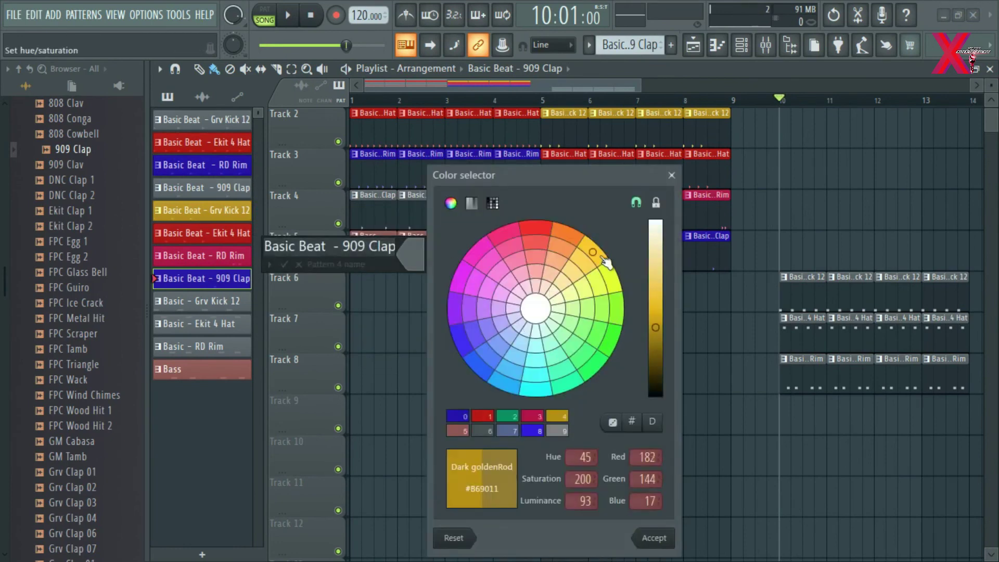
key(Return)
Color the Bass pattern used on Track 5 bright green
right_click(358, 242)
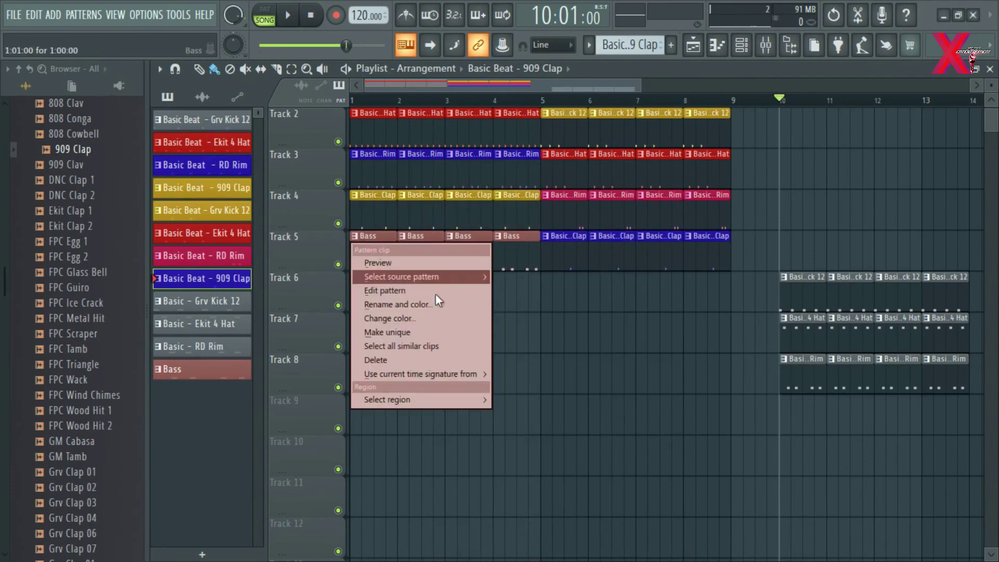
click(442, 305)
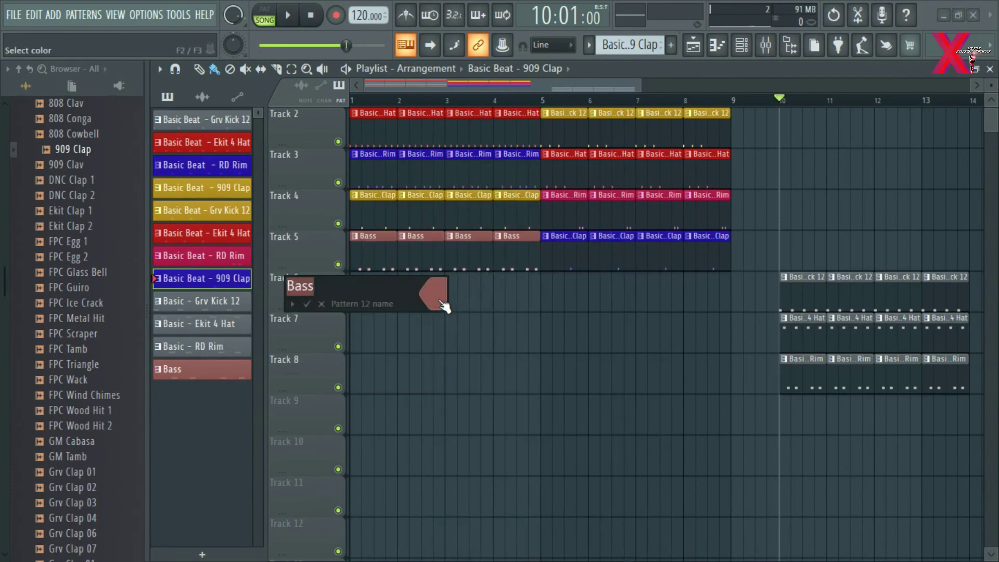
click(442, 304)
click(633, 353)
key(Return)
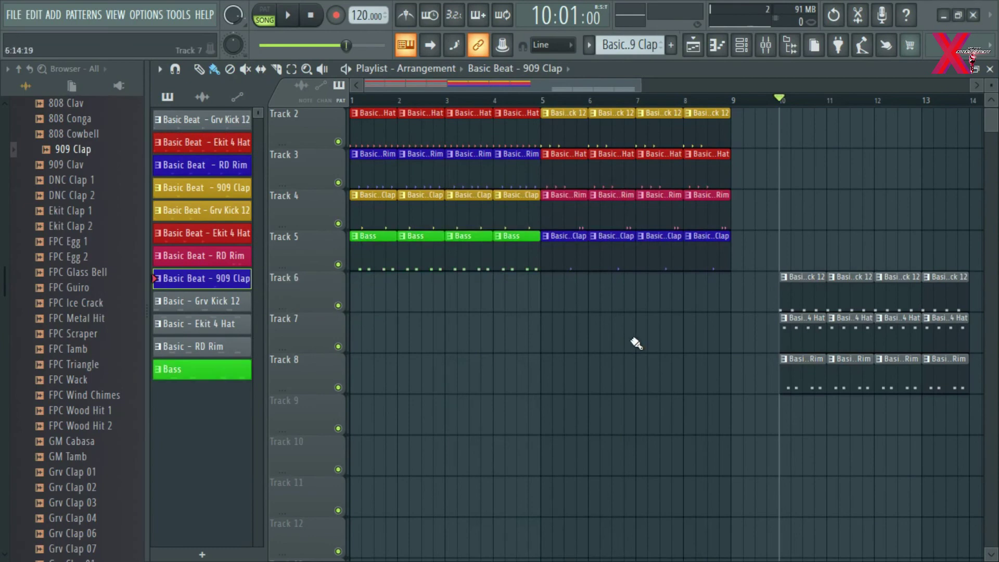
Select all Track 6–8 clips and move them to Tracks 3–5 starting at bar 9, directly after the colored clips
scroll(778, 105, down, 2)
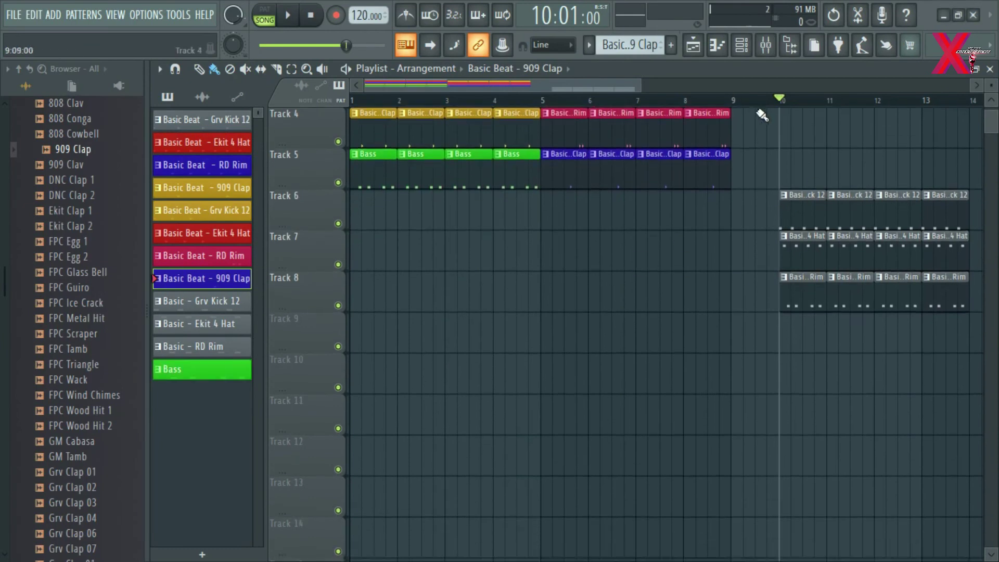
scroll(765, 126, up, 3)
scroll(776, 100, down, 4)
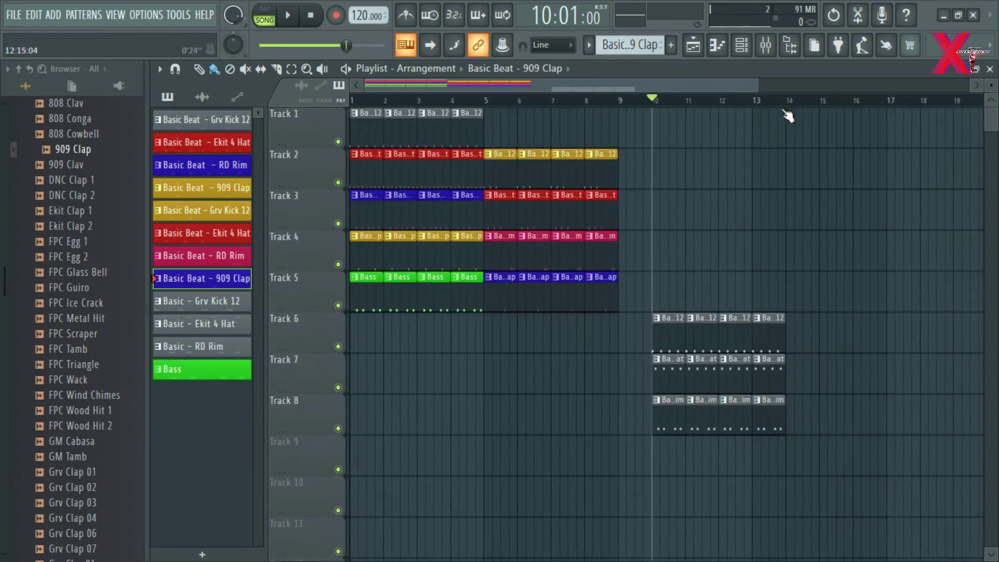
drag(824, 270, 634, 481)
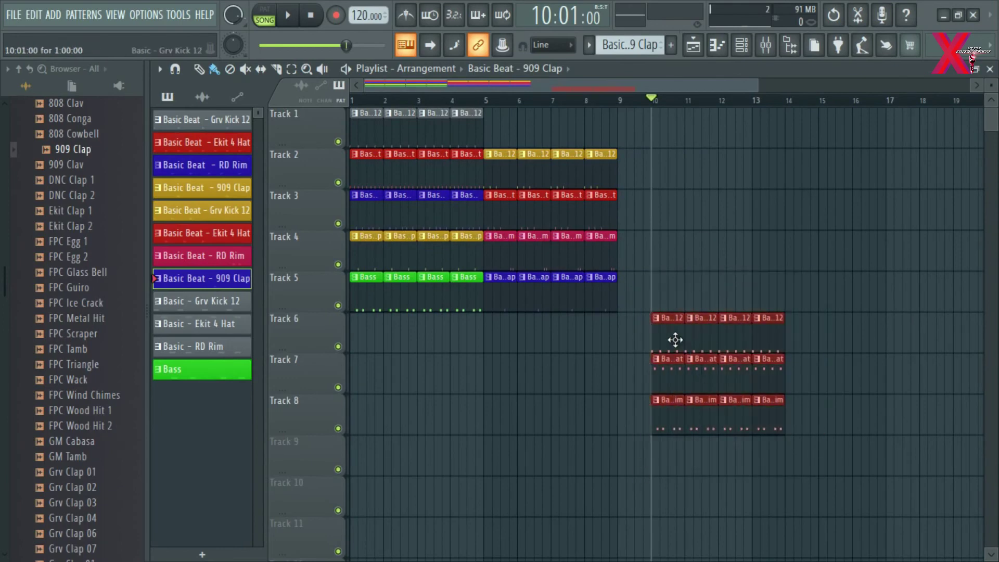
drag(665, 317, 632, 195)
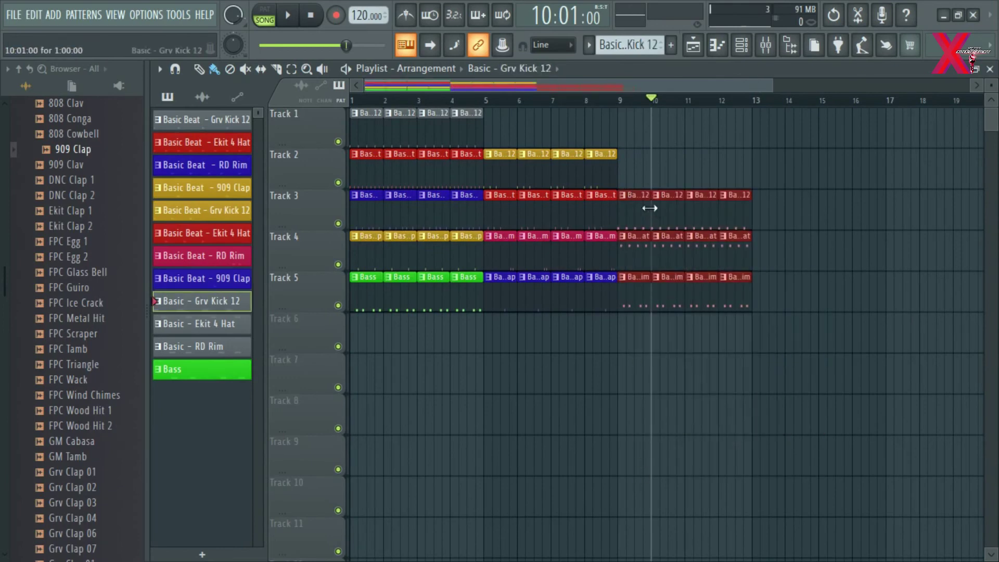
click(626, 199)
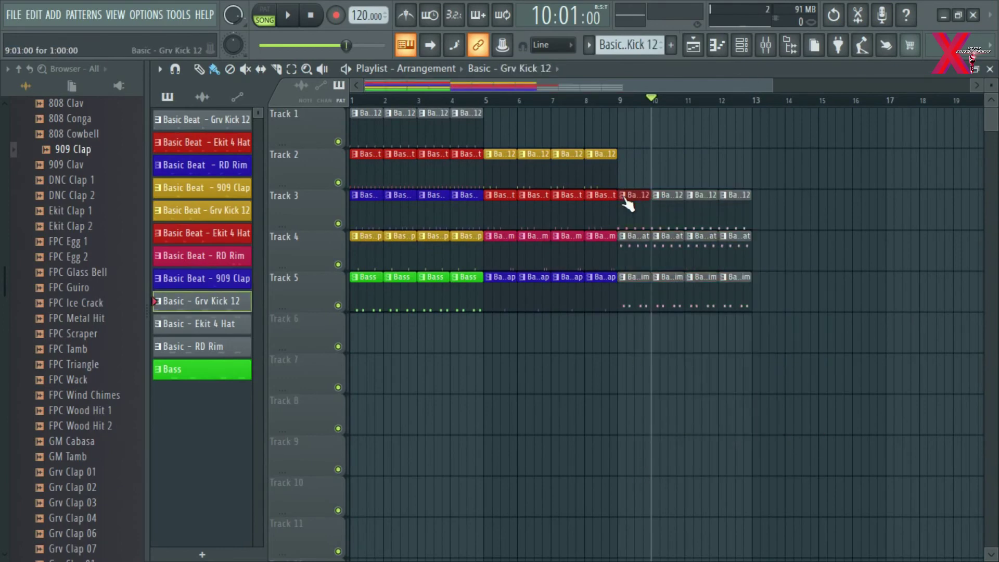
drag(828, 151, 626, 395)
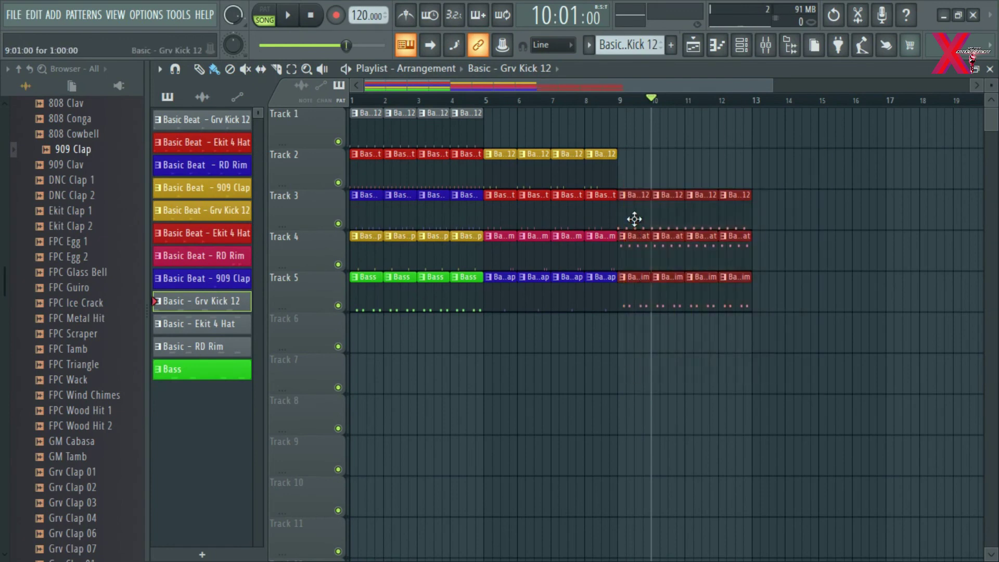
right_click(624, 198)
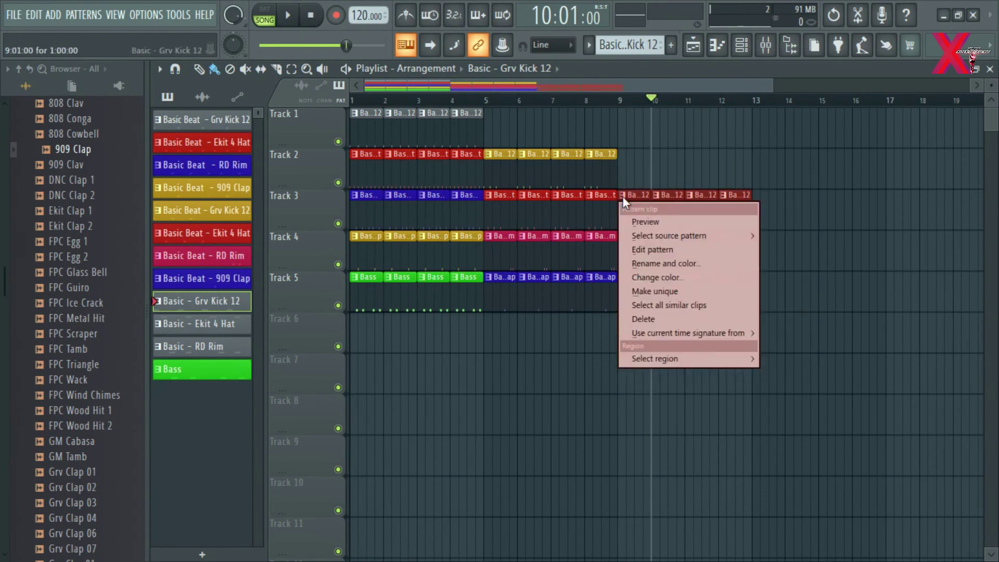
click(669, 255)
click(990, 69)
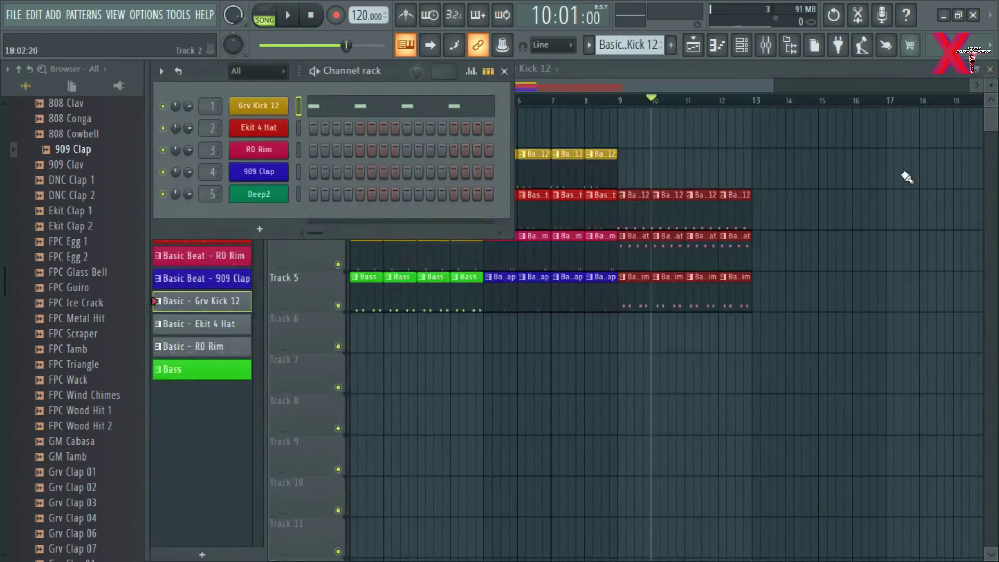
Color the Basic - Grv Kick 12 pattern at bar 9 on Track 3 dark blue
right_click(622, 195)
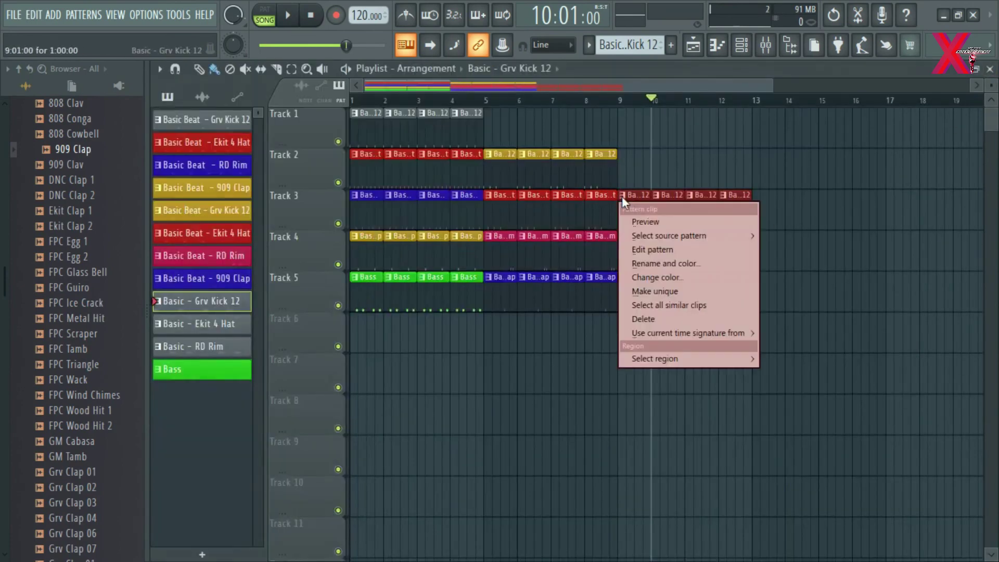
click(658, 265)
click(668, 254)
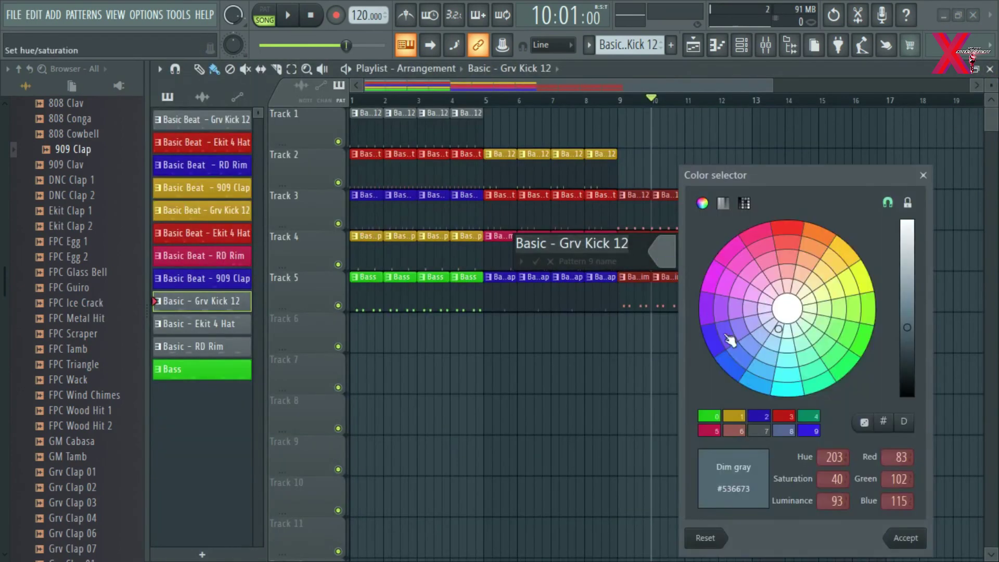
click(712, 339)
key(Return)
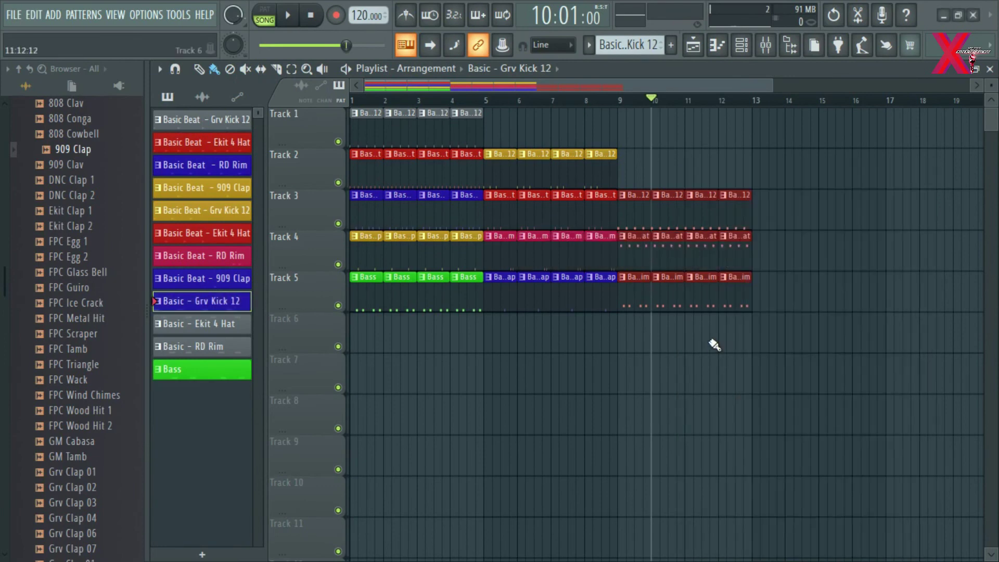
Color the Basic - Ekit 4 Hat pattern at bar 9 on Track 4 green
right_click(625, 241)
click(662, 310)
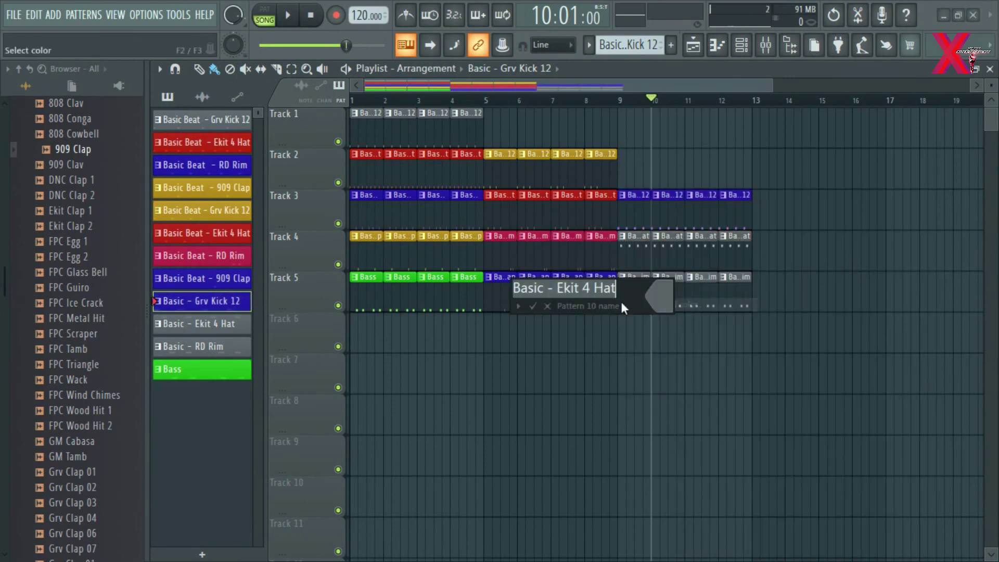
click(662, 304)
click(863, 341)
key(Return)
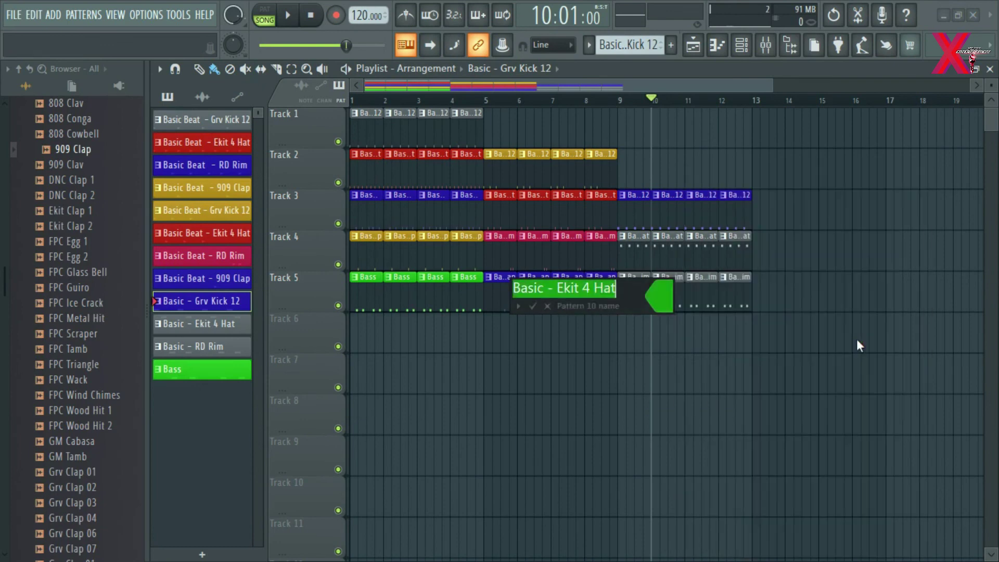
Color the Basic - RD Rim pattern at bar 9 on Track 5 teal green
right_click(625, 283)
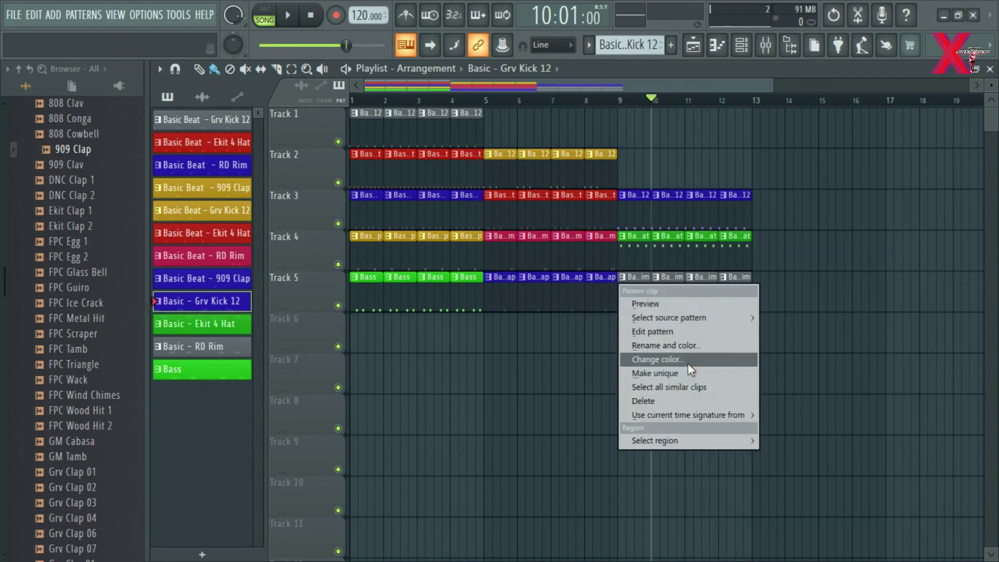
click(708, 346)
click(705, 335)
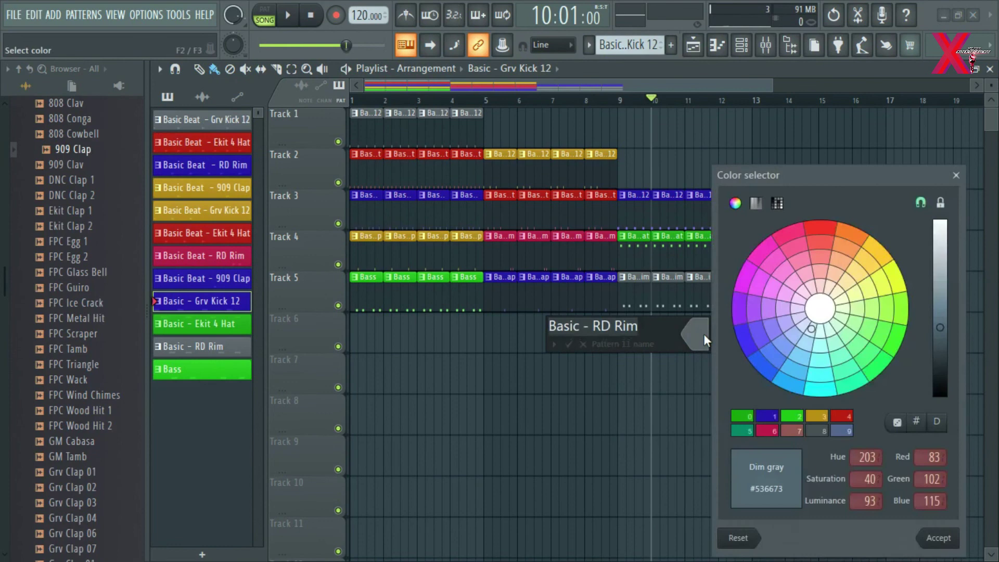
click(866, 374)
key(Return)
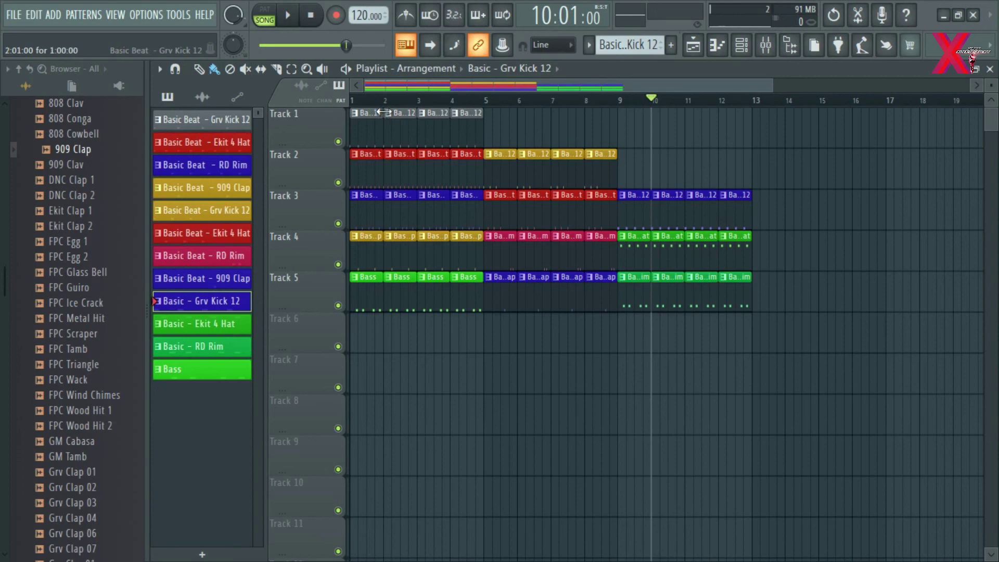
Color the gray Basic Beat - Grv Kick 12 pattern used on Track 1 red
scroll(416, 106, up, 3)
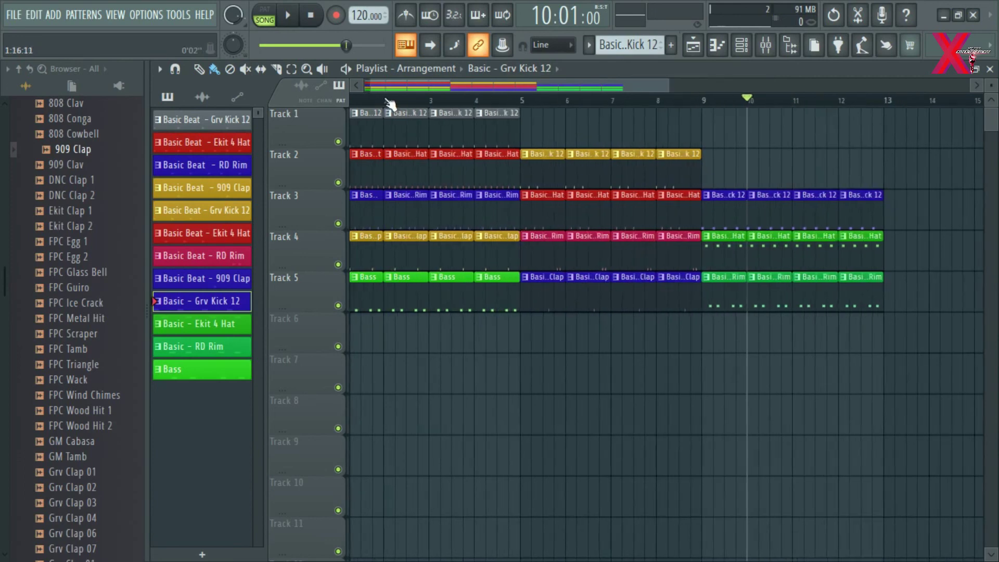
click(355, 115)
click(409, 178)
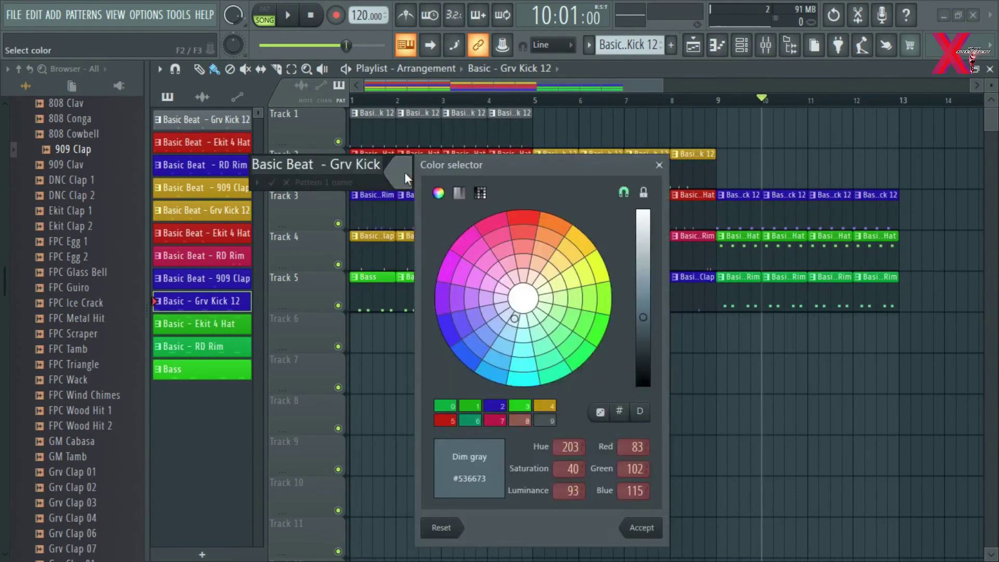
click(525, 218)
key(Return)
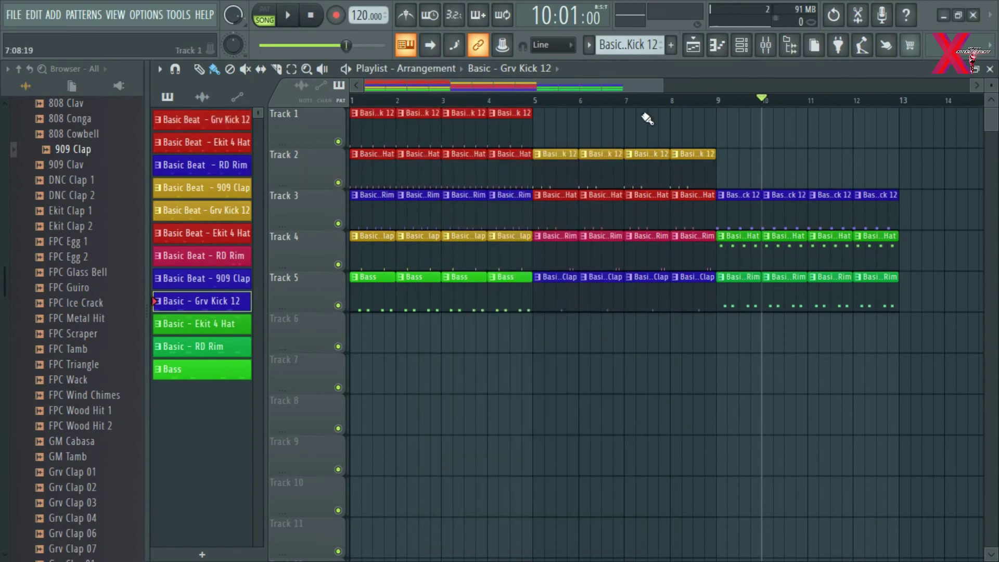
Auto-name playlist Tracks 1 through 5 after the clips they contain
right_click(300, 130)
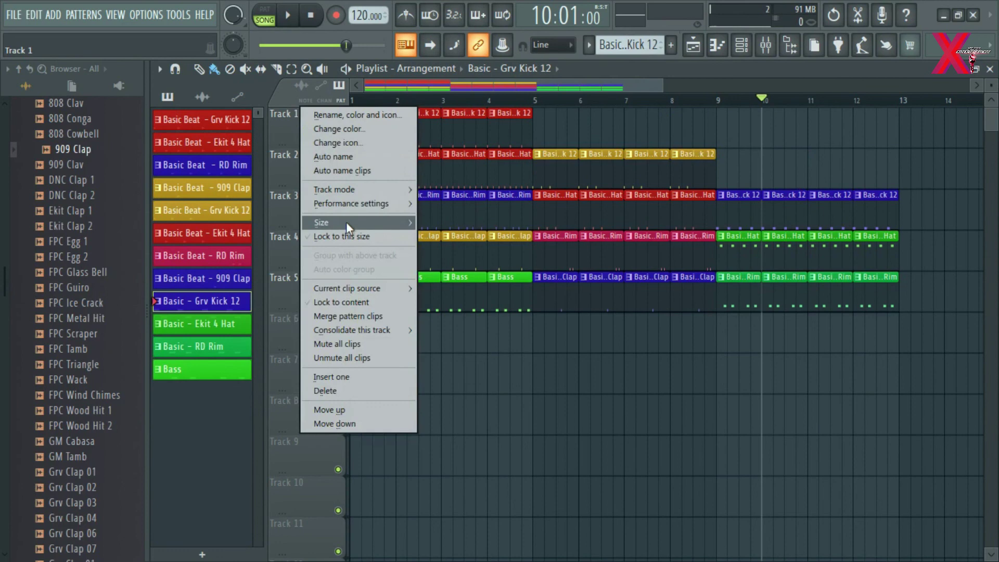
click(344, 166)
right_click(299, 176)
click(348, 196)
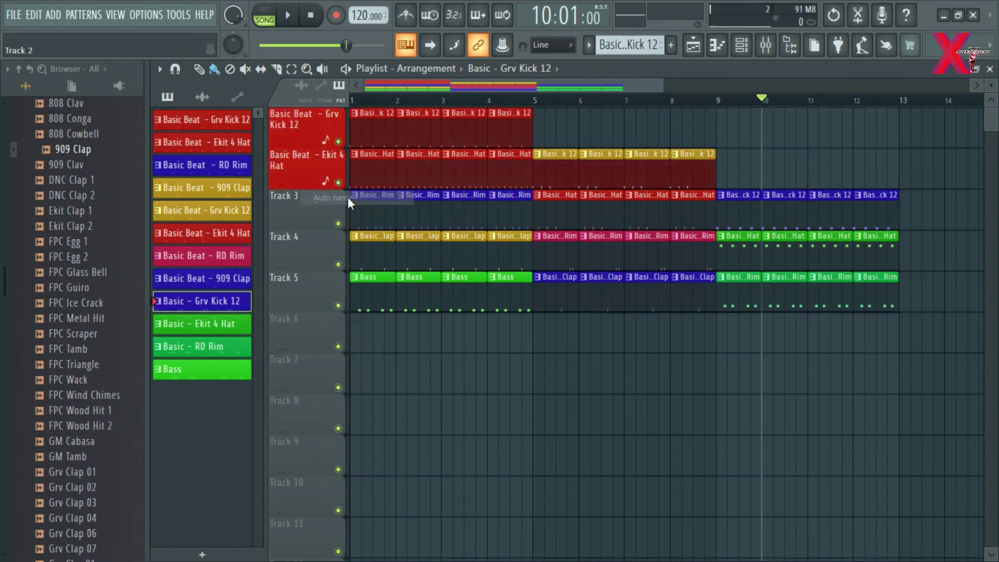
right_click(308, 197)
click(360, 239)
right_click(298, 252)
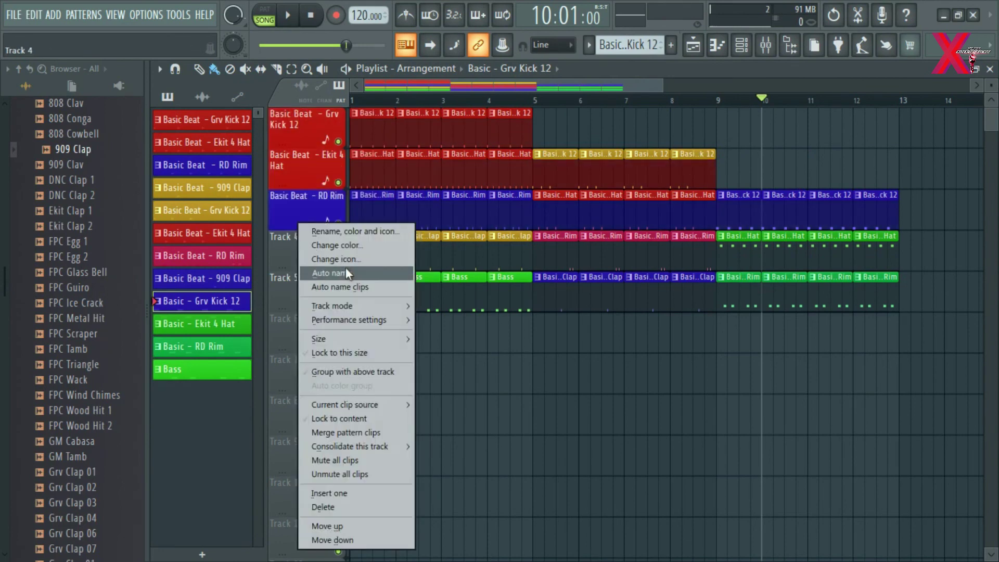
click(345, 267)
right_click(316, 288)
click(354, 272)
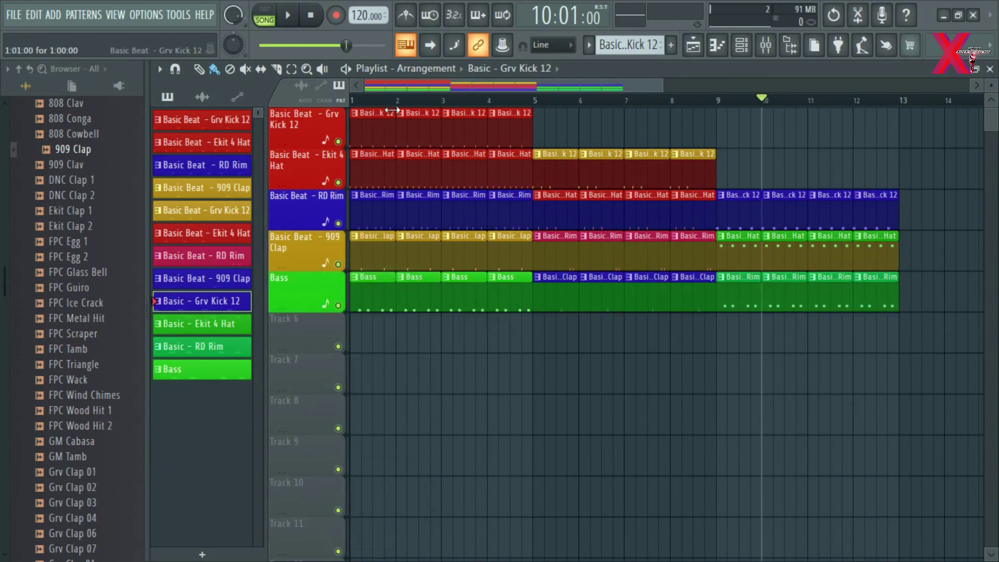
Play the arrangement through its three sections and stop it during the bar 9 section
key(space)
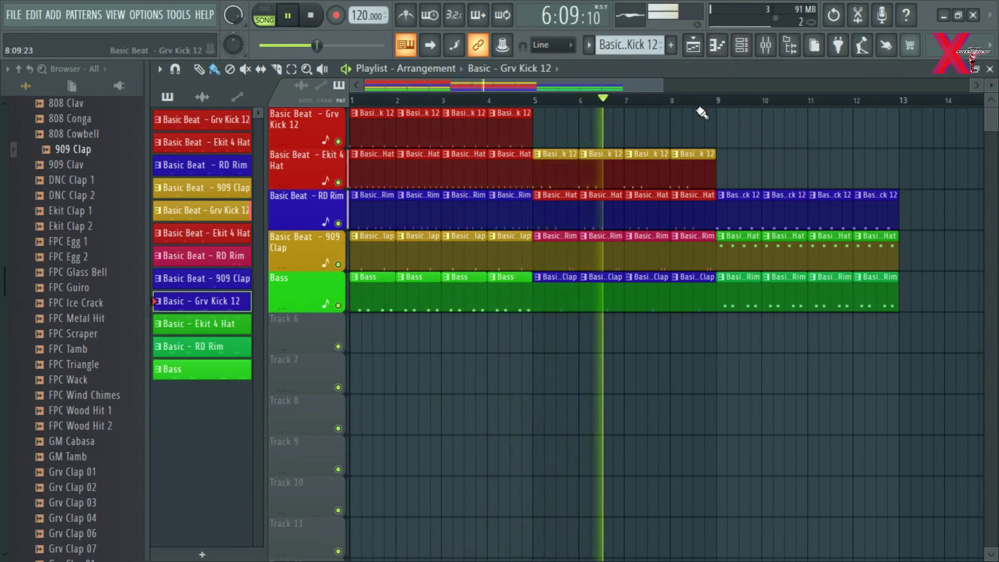
scroll(705, 112, down, 2)
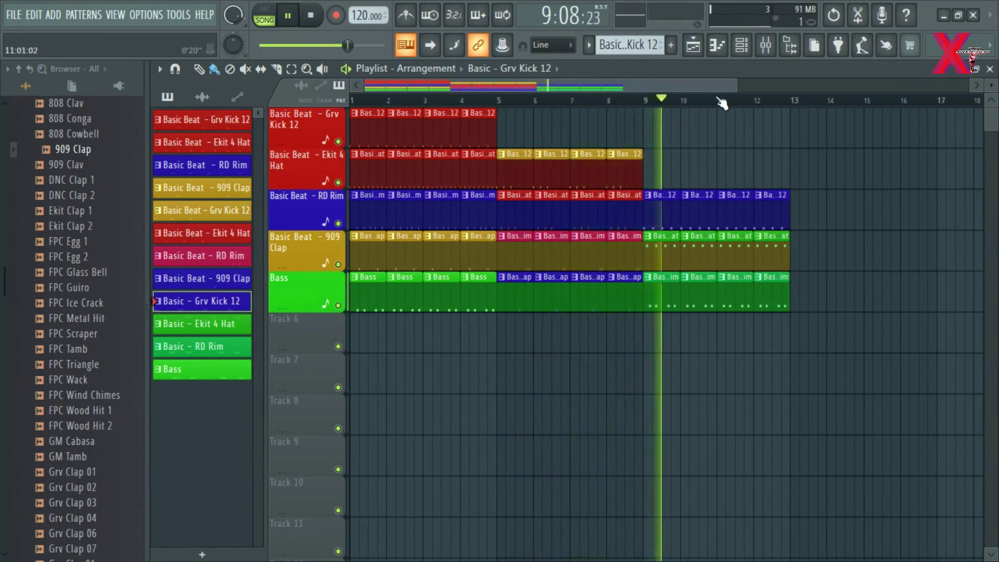
scroll(738, 107, up, 2)
scroll(738, 106, down, 2)
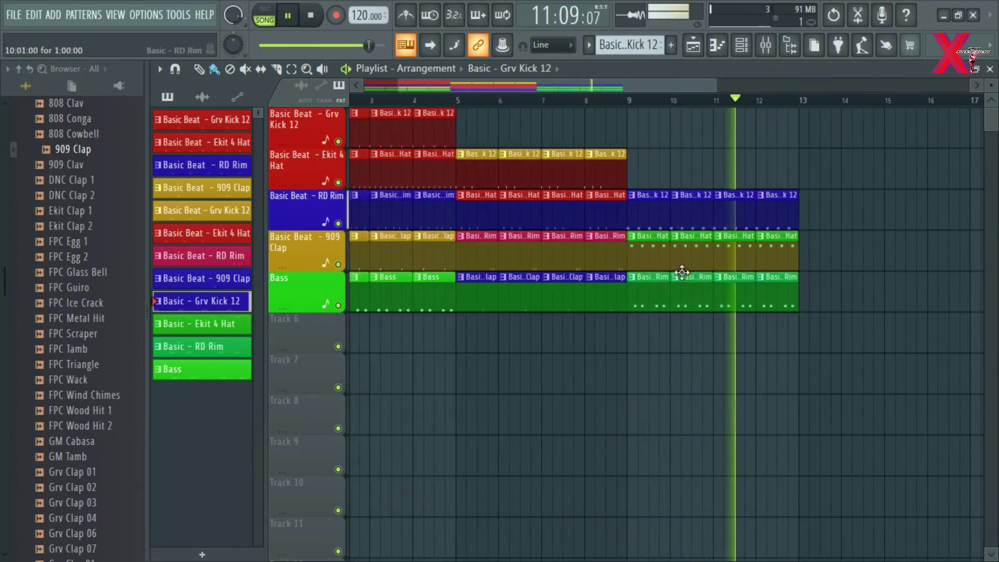
key(space)
Open the Basic - Ekit 4 Hat notes, set the snap to 1/3 beat and lengthen all four B4 notes to 1/3 beat
double_click(653, 252)
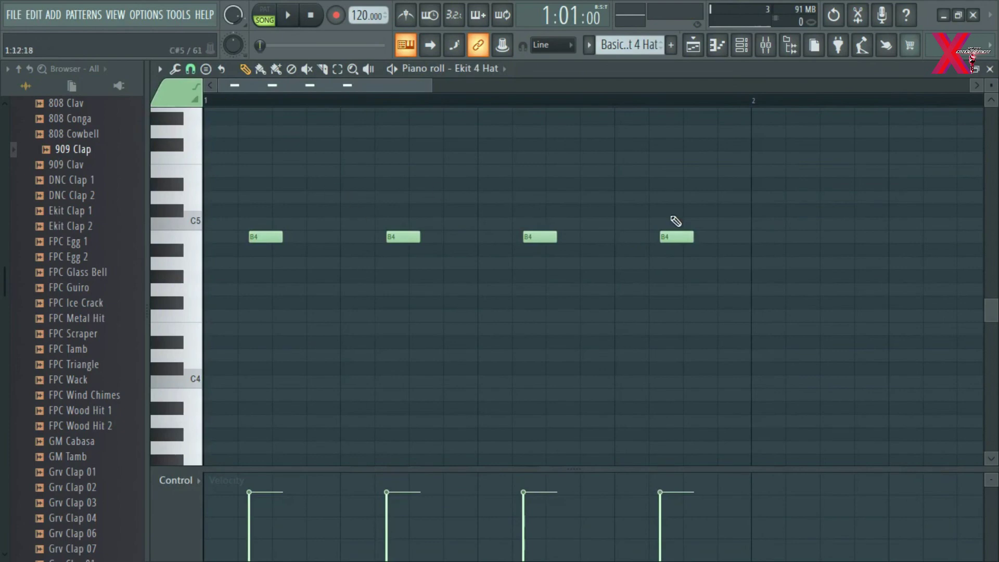
click(211, 73)
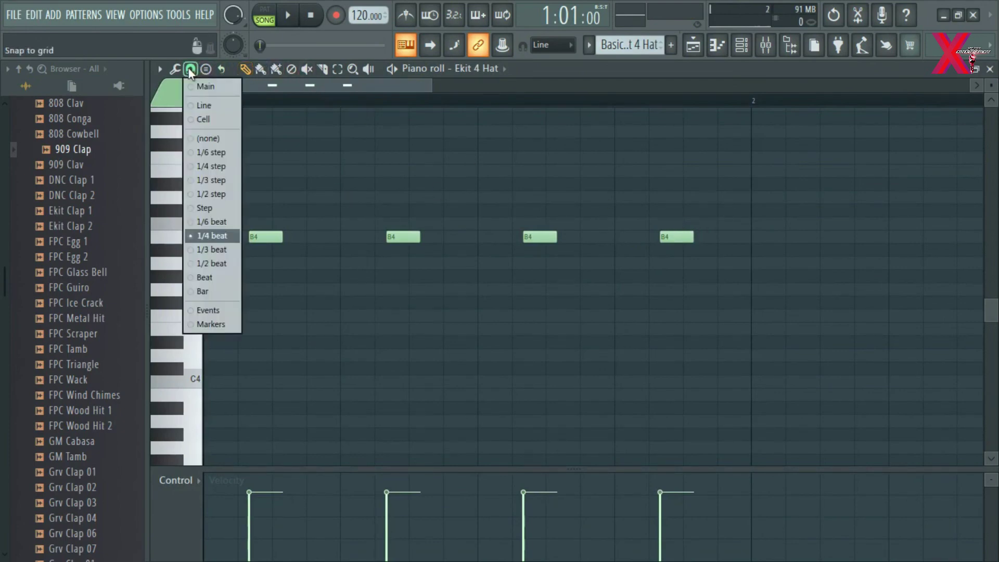
click(217, 252)
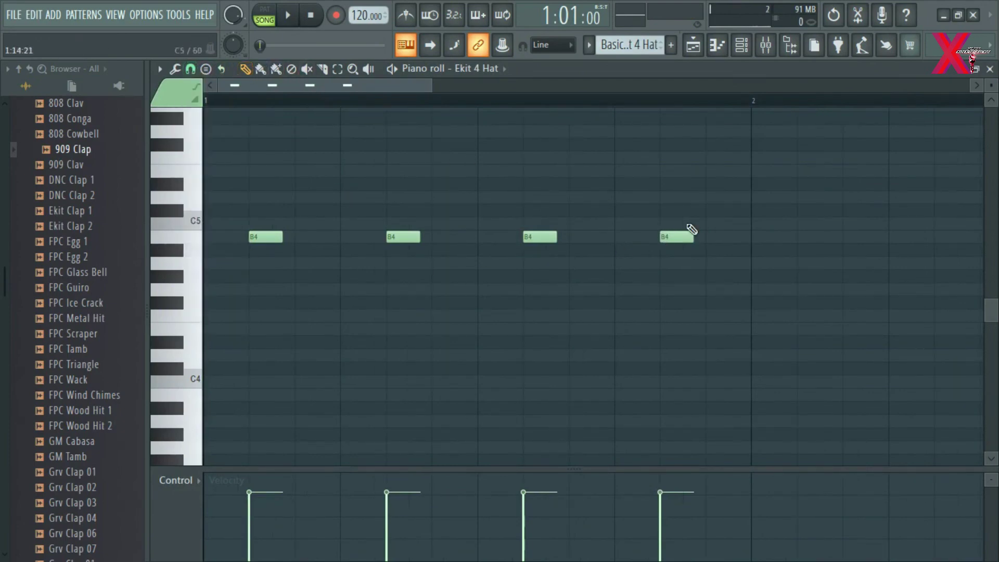
drag(720, 205, 255, 317)
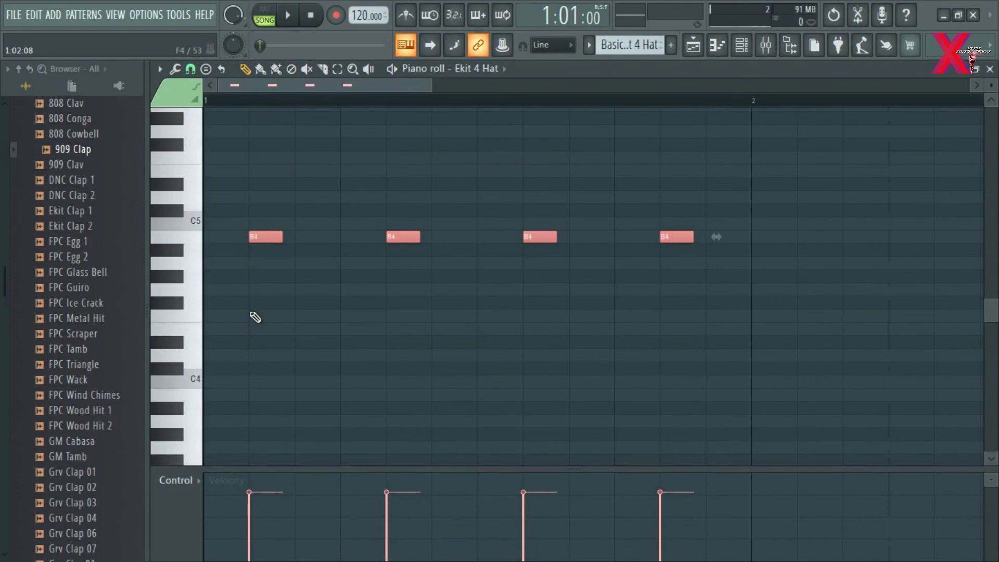
Set the snap to 1/6 beat and turn the hat line into twelve 1/6-beat B4 notes spaced 1/3 beat apart across the bar
click(190, 69)
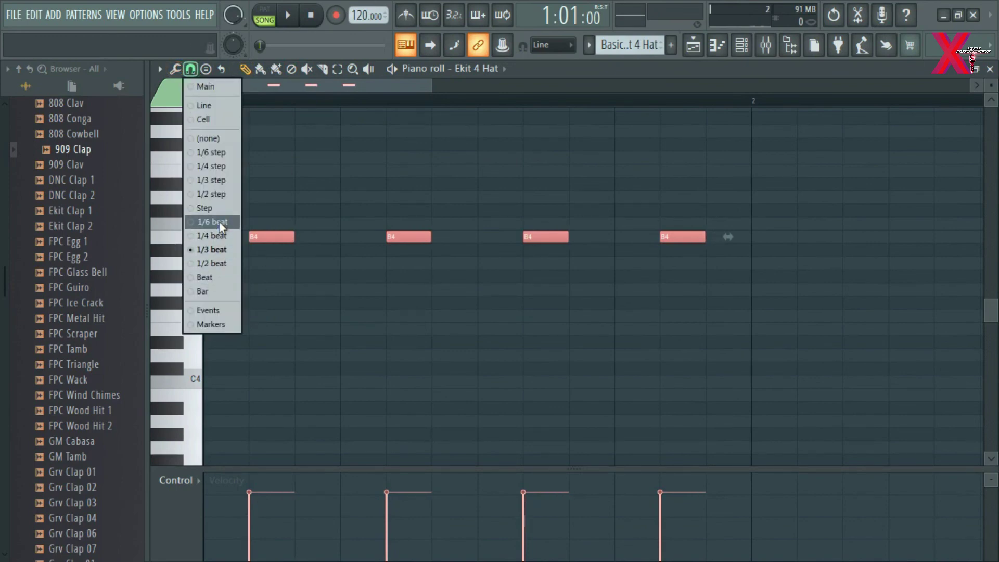
click(223, 236)
drag(729, 207, 245, 318)
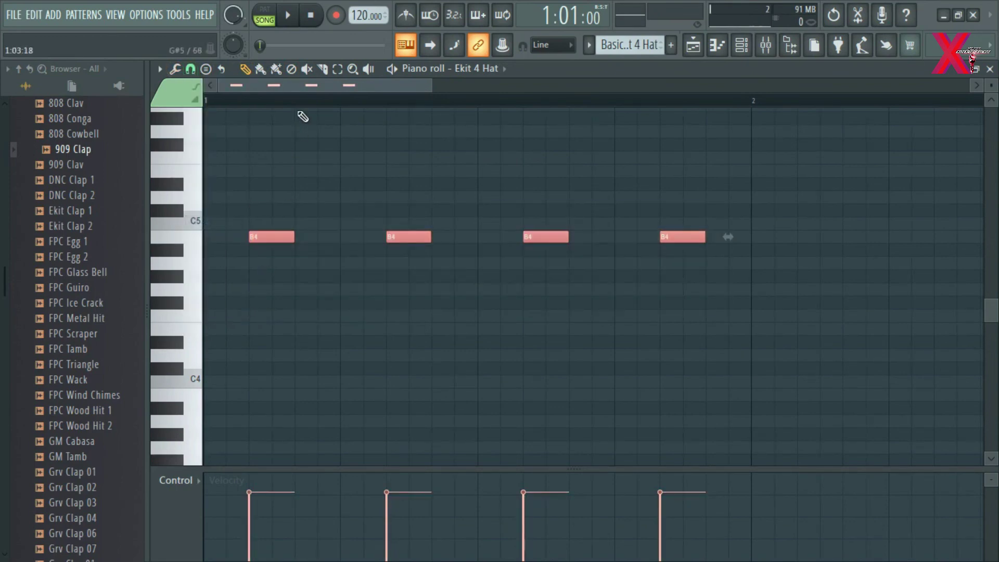
click(193, 70)
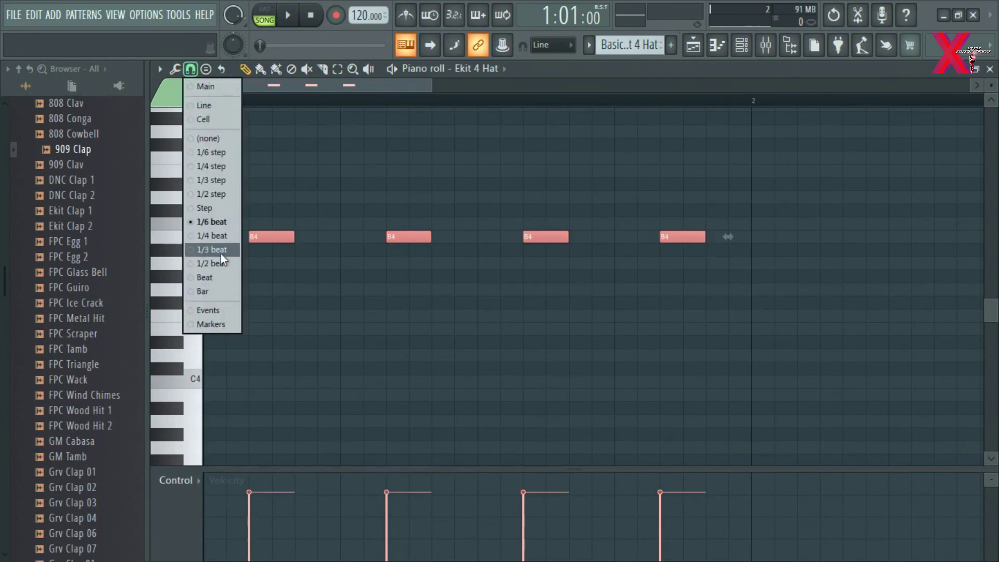
click(499, 168)
drag(785, 177, 308, 238)
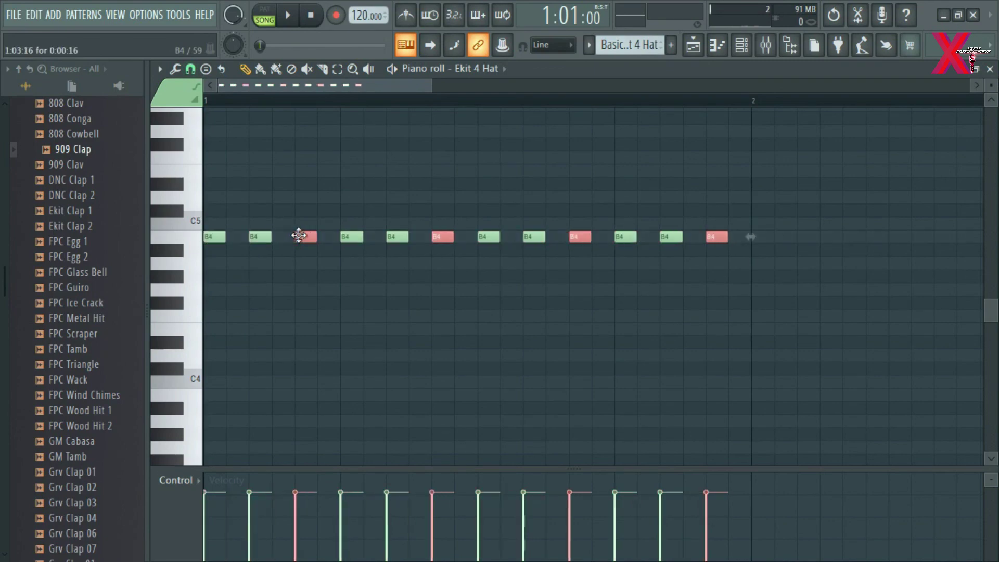
click(382, 173)
Play the playlist from the middle of bar 8 to hear the edited hat pattern in the last section
key(space)
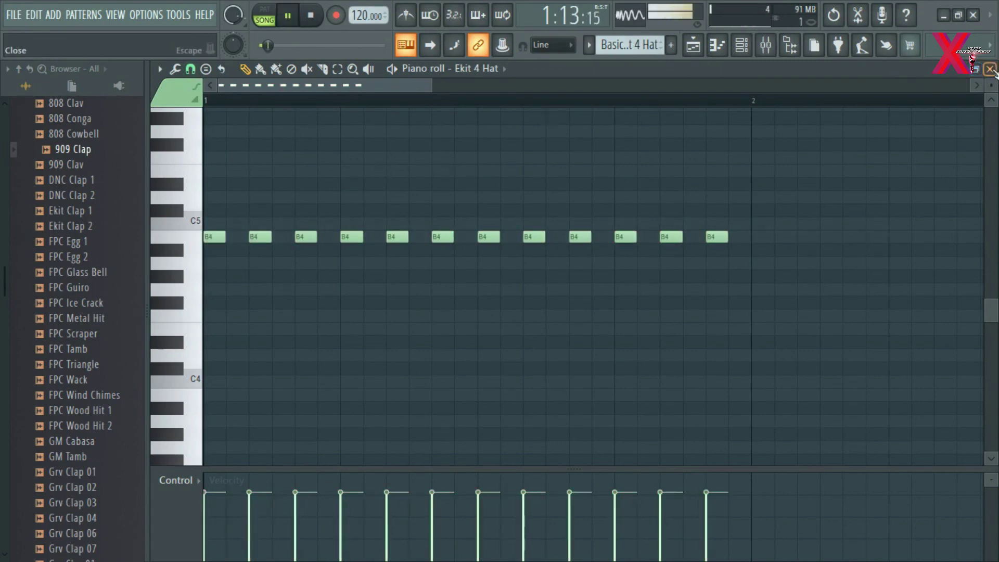
key(F5)
click(614, 99)
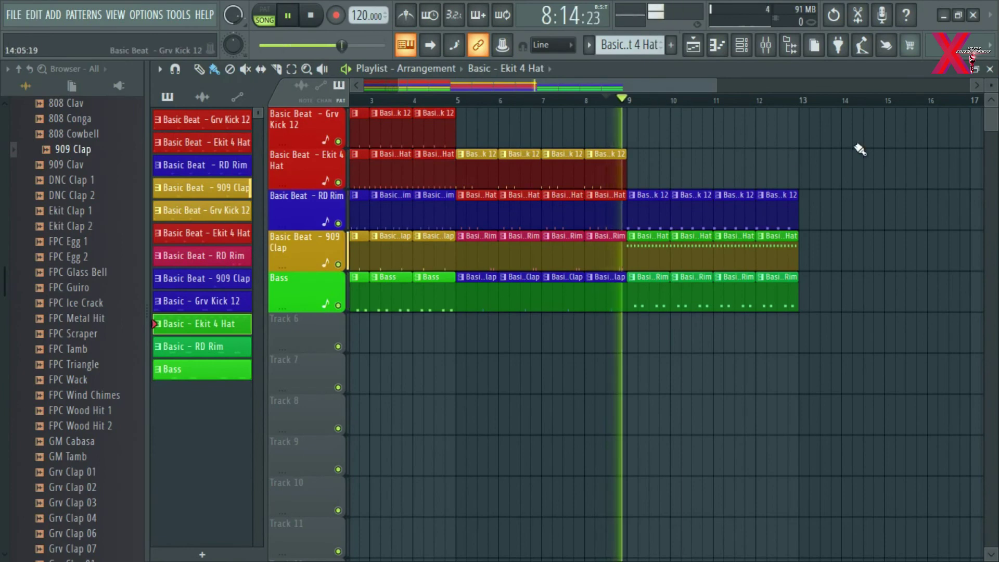
scroll(721, 107, up, 2)
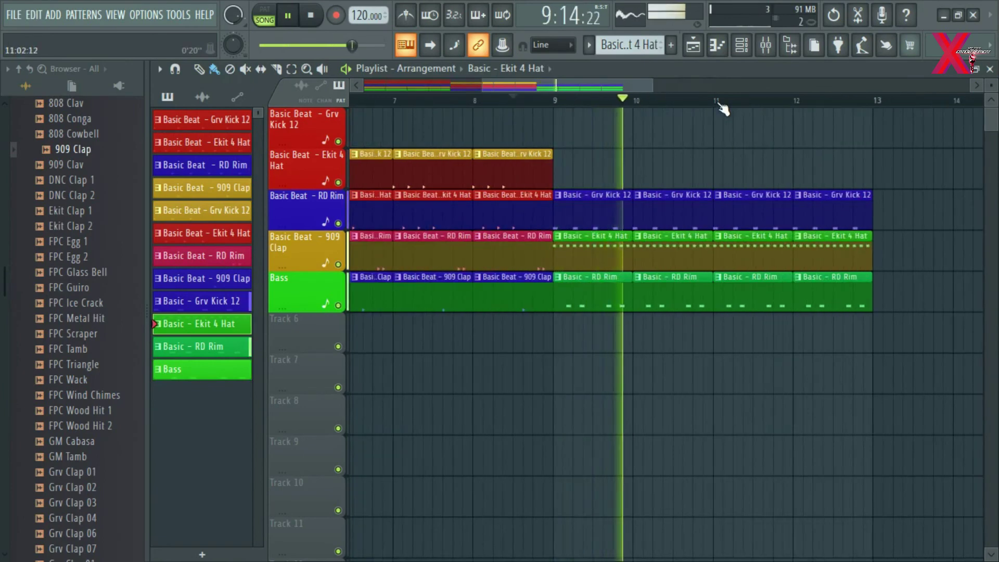
scroll(721, 106, down, 2)
Lower the volume of the Ekit 4 Hat mixer track during playback and return to the playlist
click(741, 45)
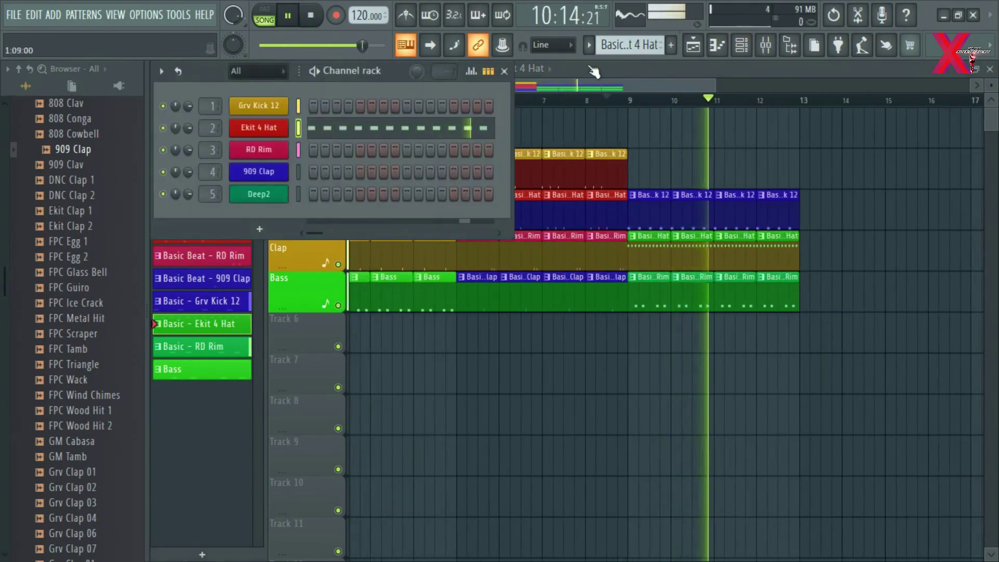
key(F9)
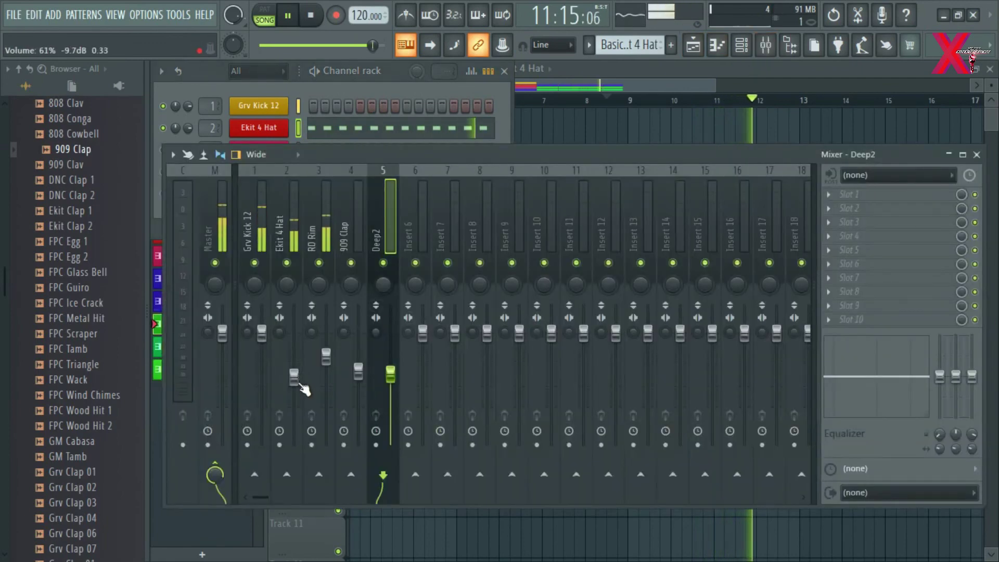
scroll(301, 382, down, 3)
key(F5)
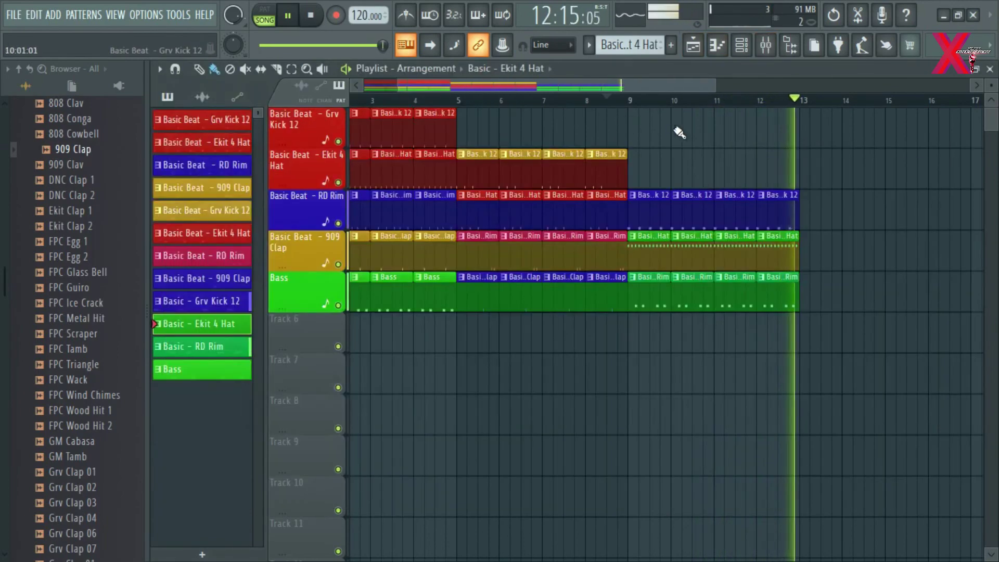
Return the playhead to bar 1 and look over the three pattern sections across bars 1 to 13
scroll(618, 102, down, 2)
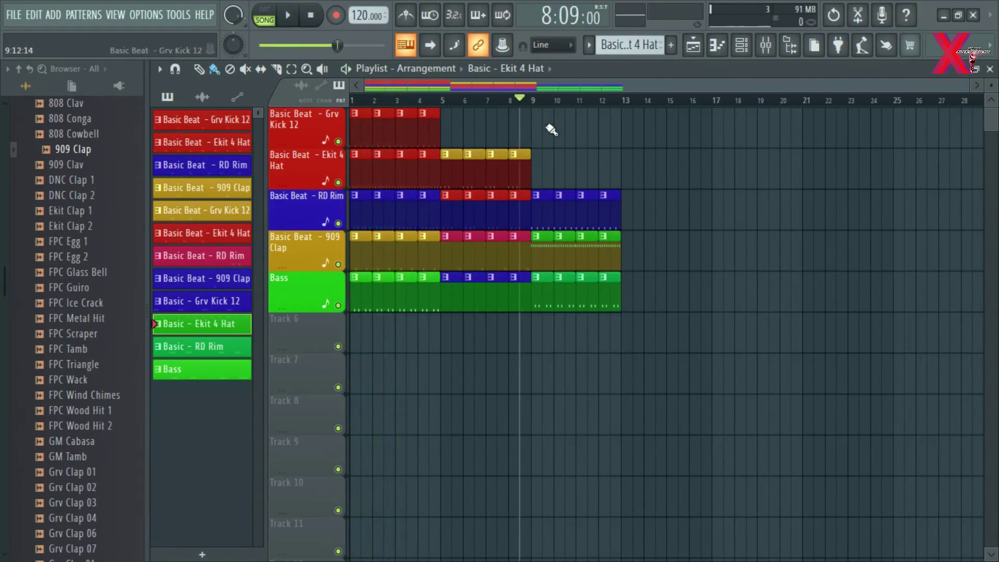
scroll(540, 100, up, 4)
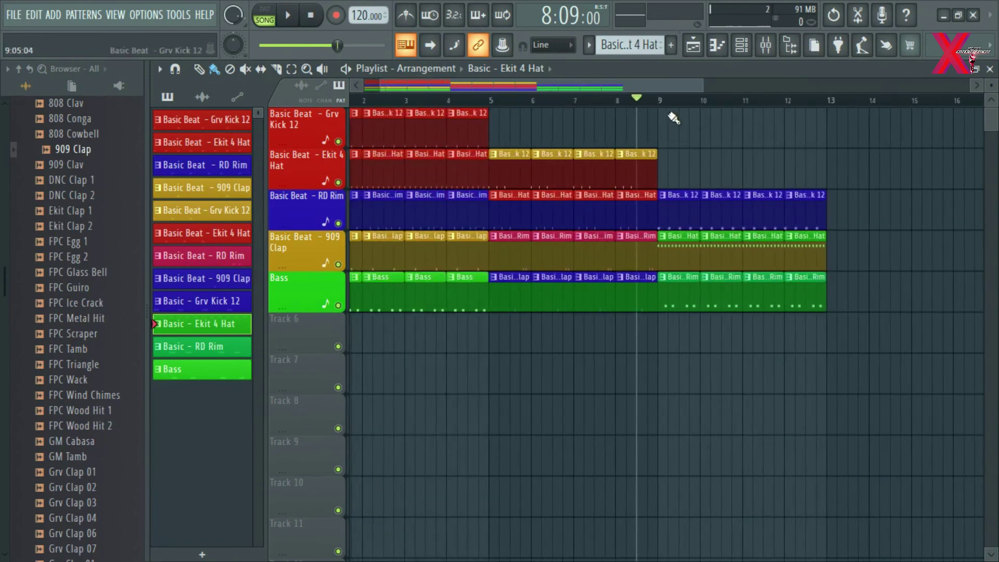
click(664, 101)
scroll(678, 104, down, 1)
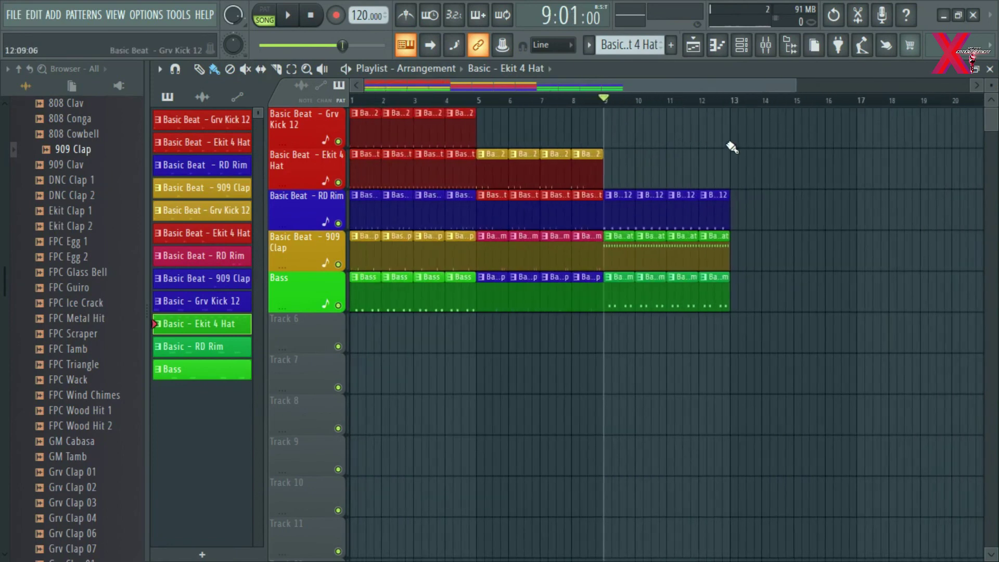
key(Home)
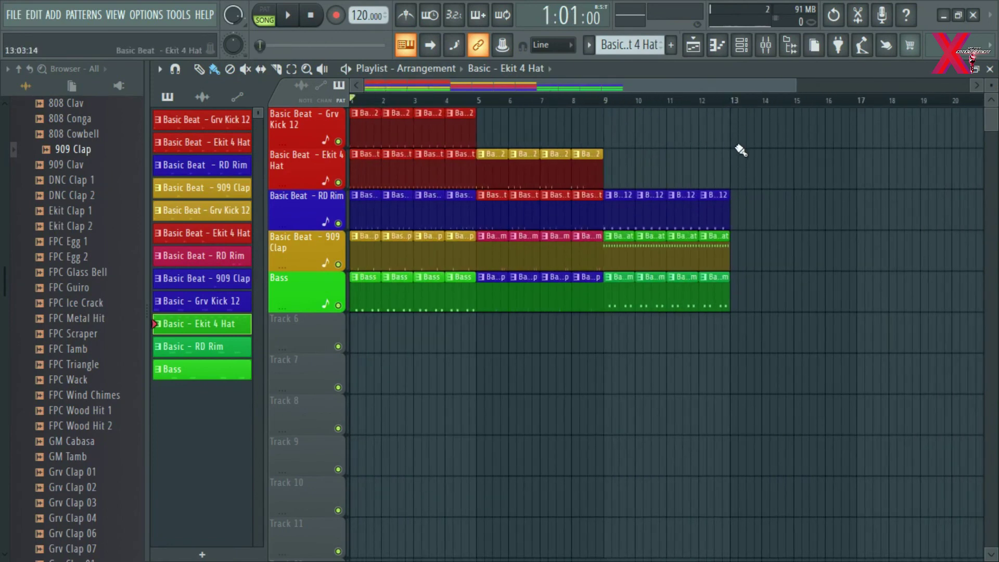
scroll(364, 101, up, 1)
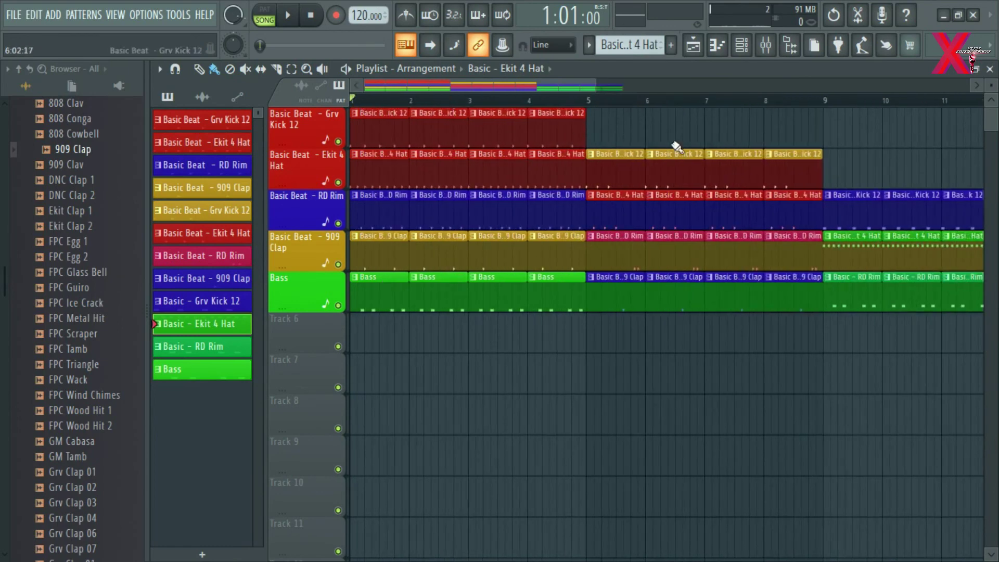
scroll(622, 139, down, 1)
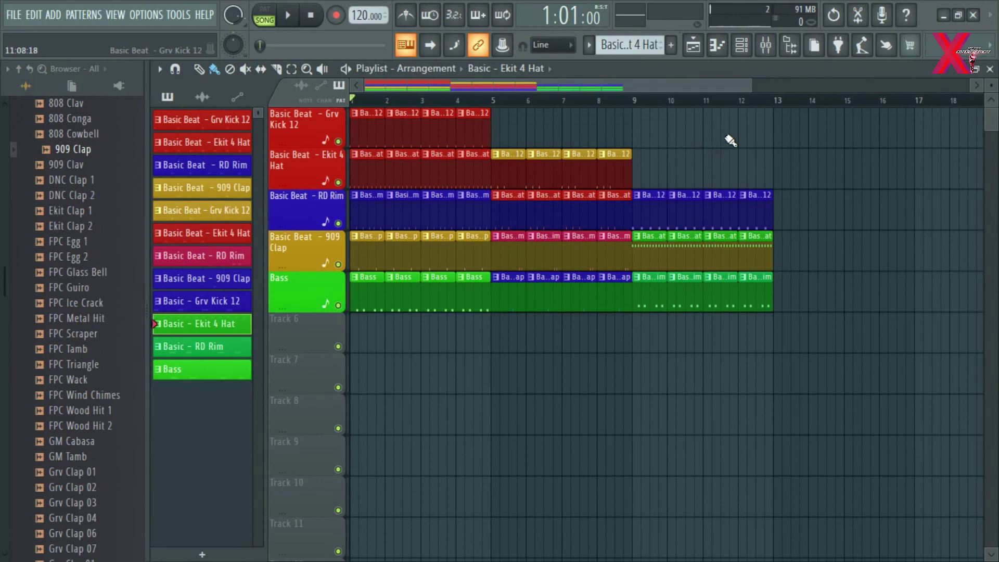
scroll(424, 104, up, 1)
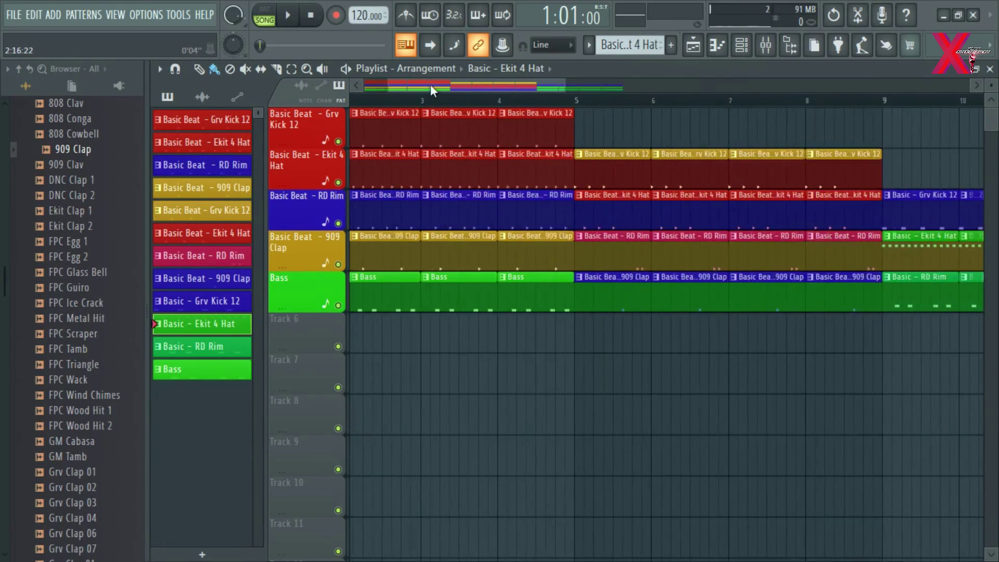
scroll(590, 117, down, 3)
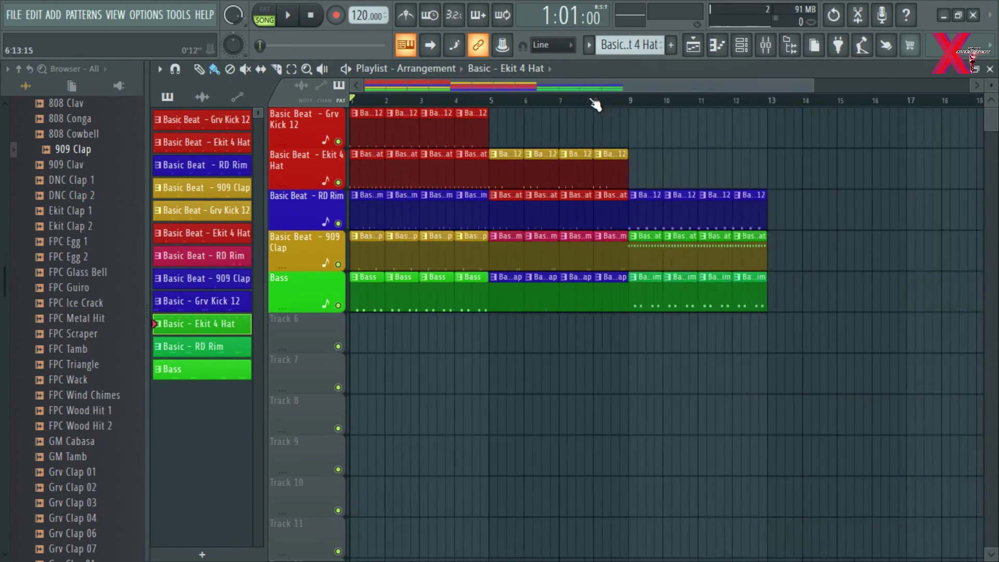